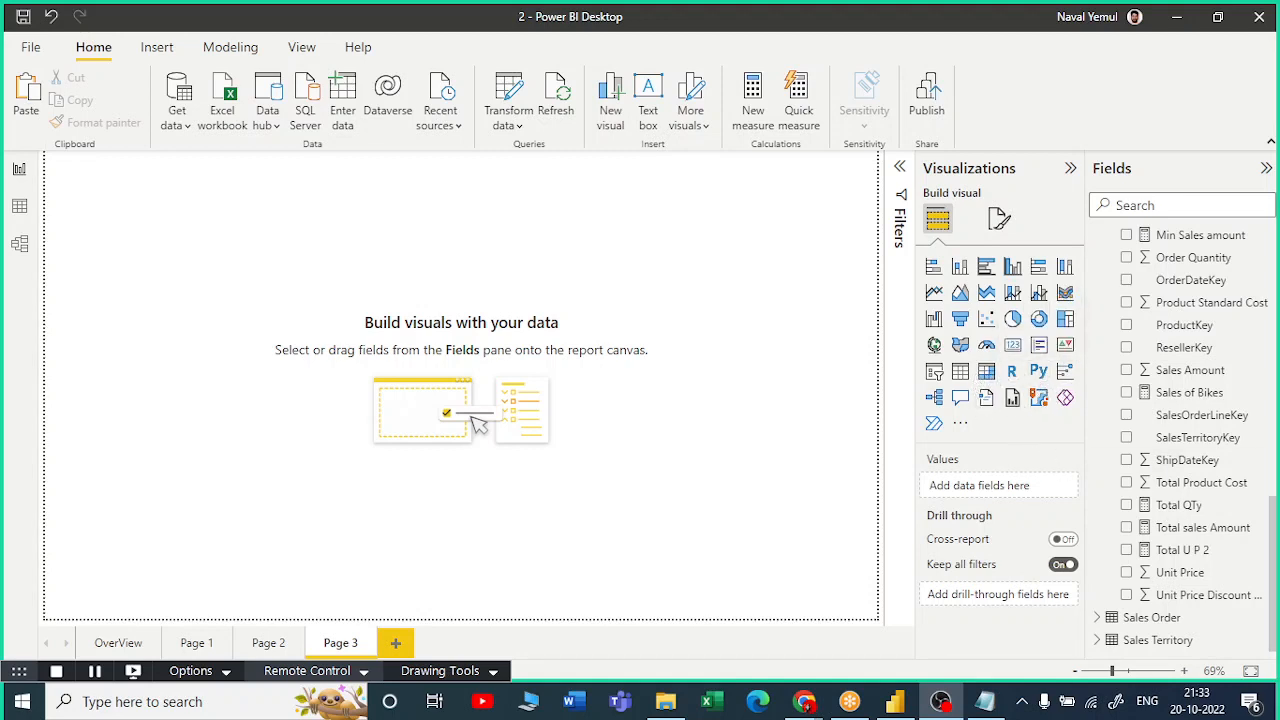
Add an empty table visual to the upper-left area of the report page.
{"action": "left_click", "coordinate": [961, 376]}
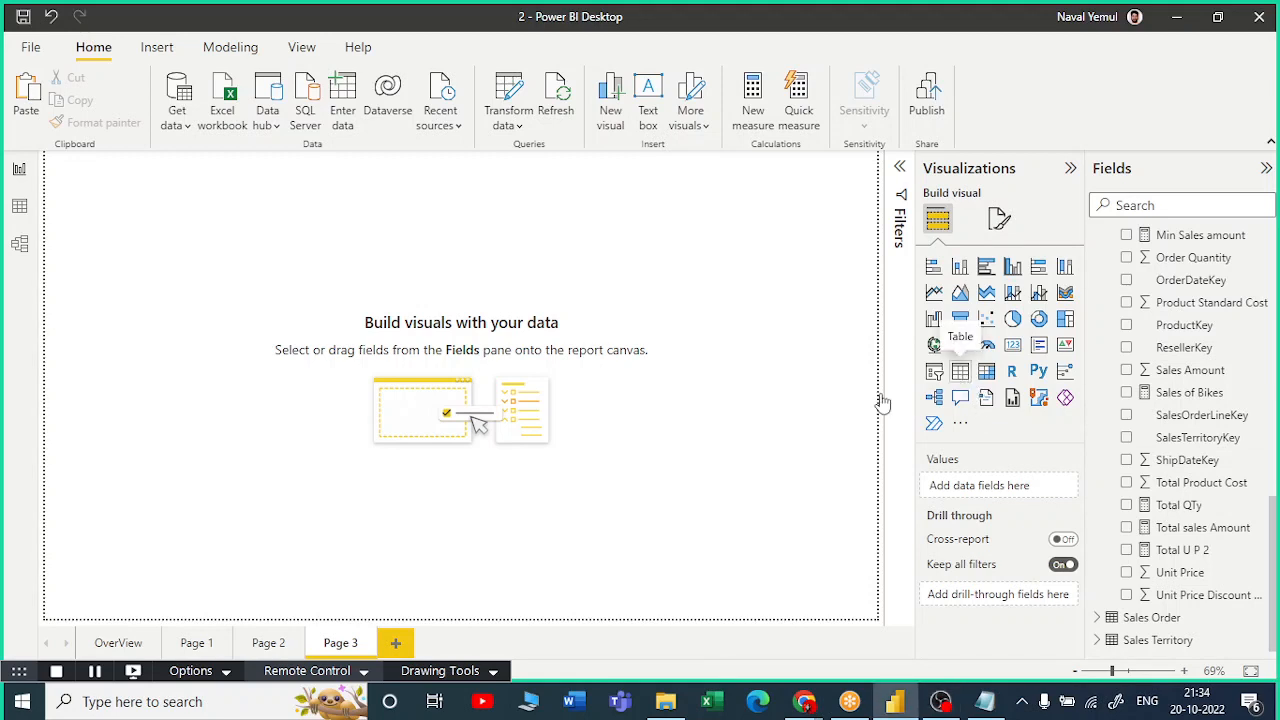
{"action": "left_click_drag", "start_coordinate": [195, 272], "coordinate": [249, 300]}
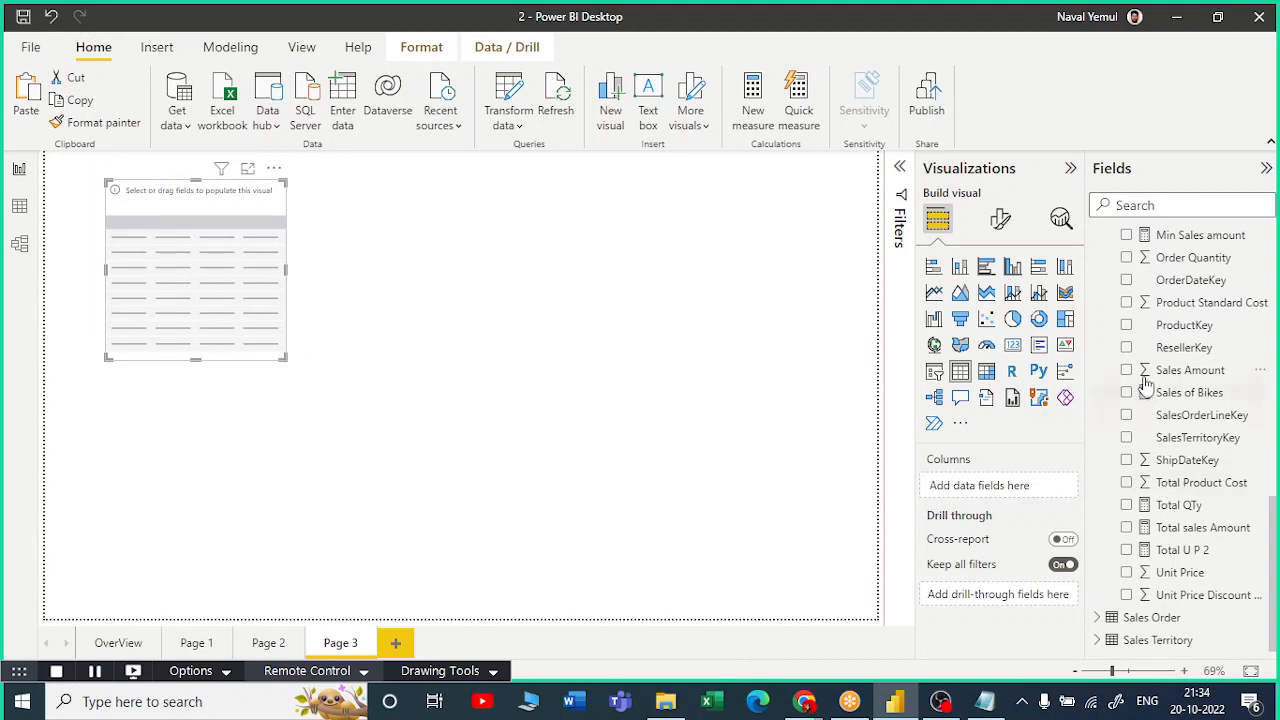
{"action": "scroll", "coordinate": [1150, 388], "scroll_direction": "up", "scroll_amount": 10}
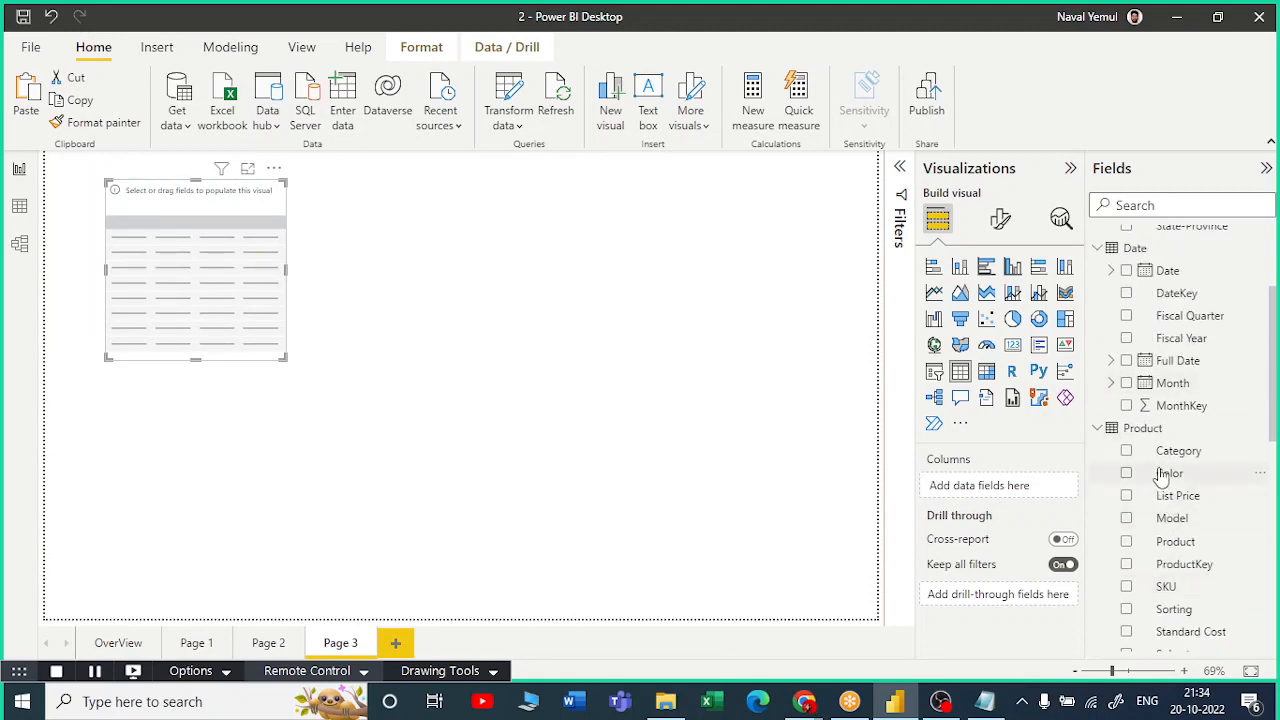
{"action": "scroll", "coordinate": [1168, 474], "scroll_direction": "up", "scroll_amount": 4}
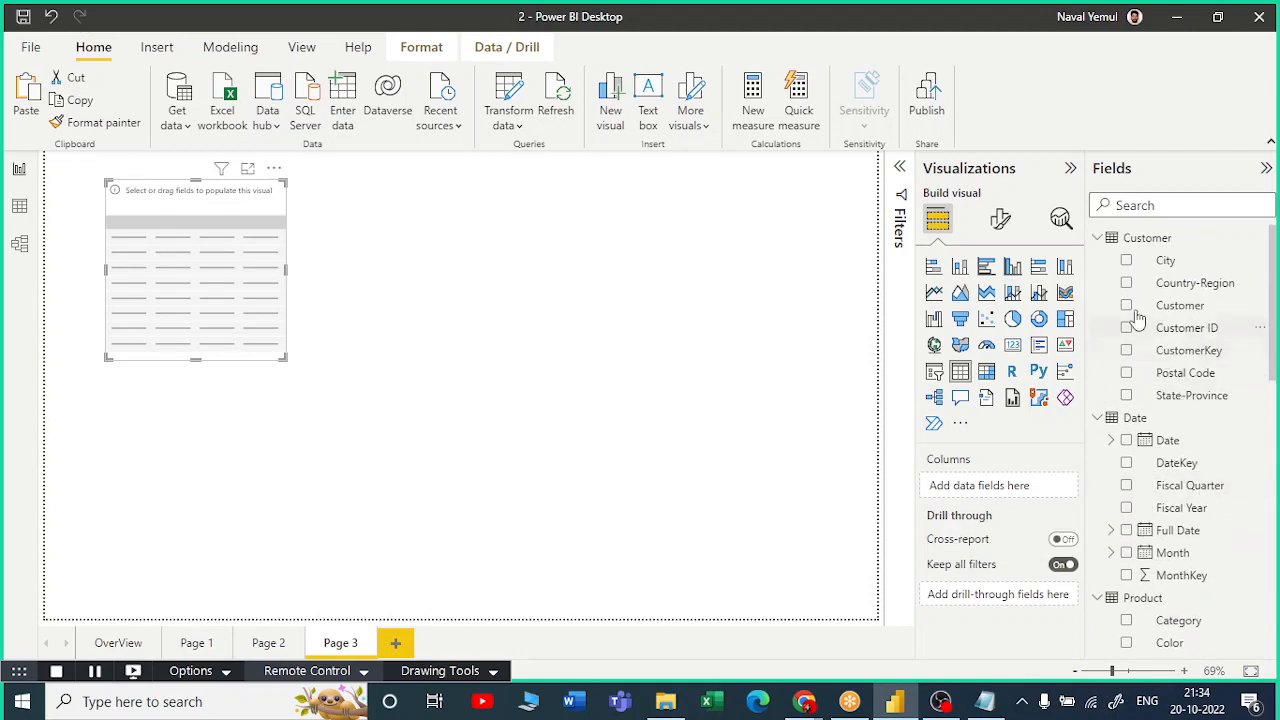
{"action": "left_click_drag", "start_coordinate": [1133, 290], "coordinate": [983, 495]}
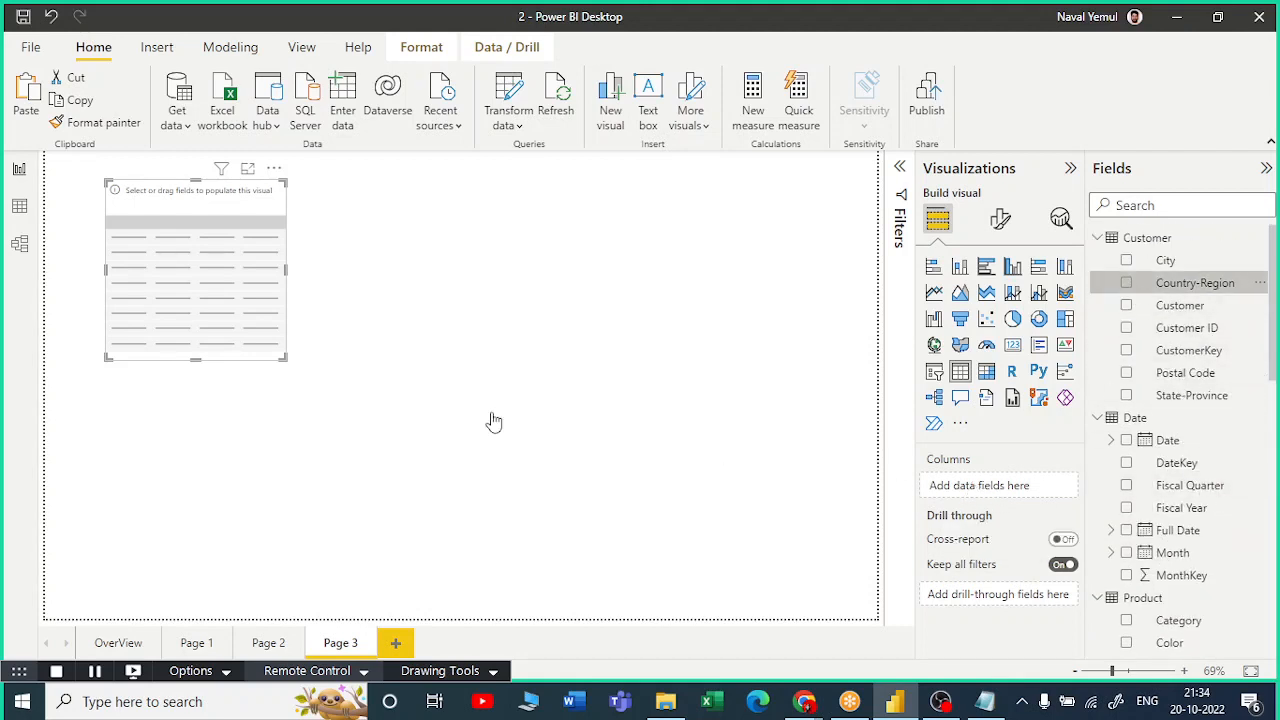
{"action": "left_click_drag", "start_coordinate": [493, 421], "coordinate": [190, 268]}
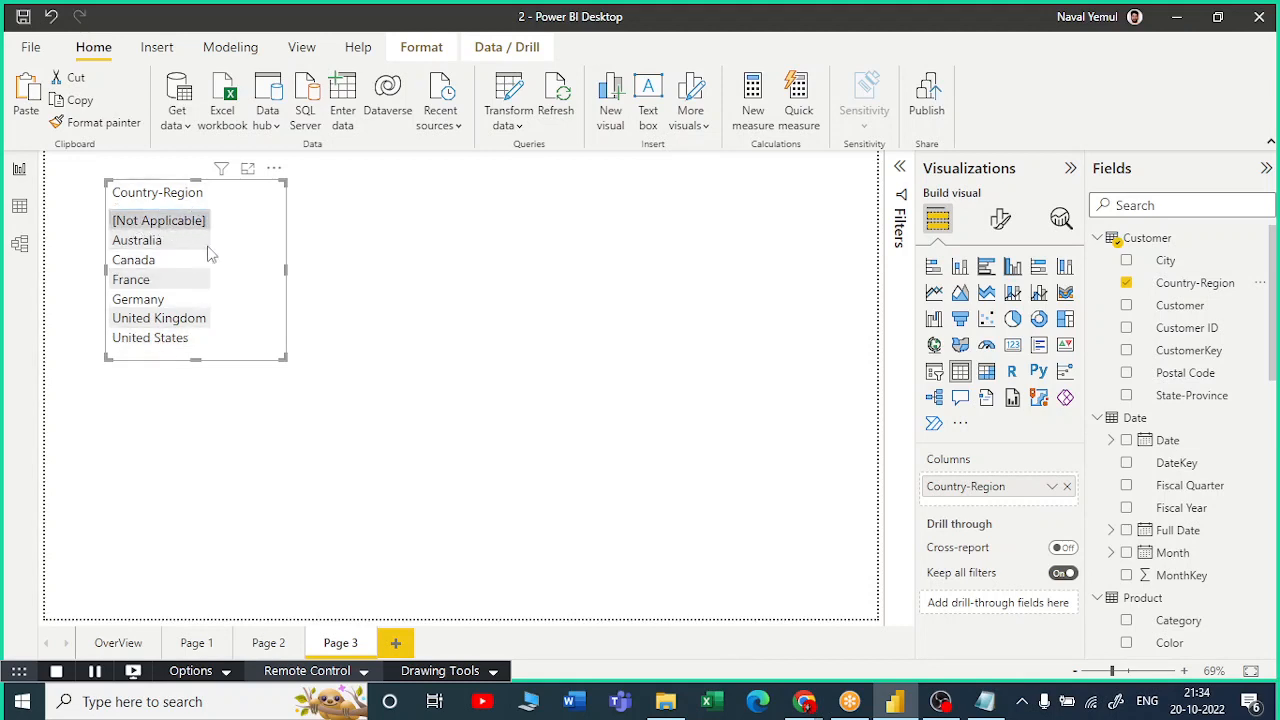
{"action": "left_click_drag", "start_coordinate": [285, 358], "coordinate": [604, 513]}
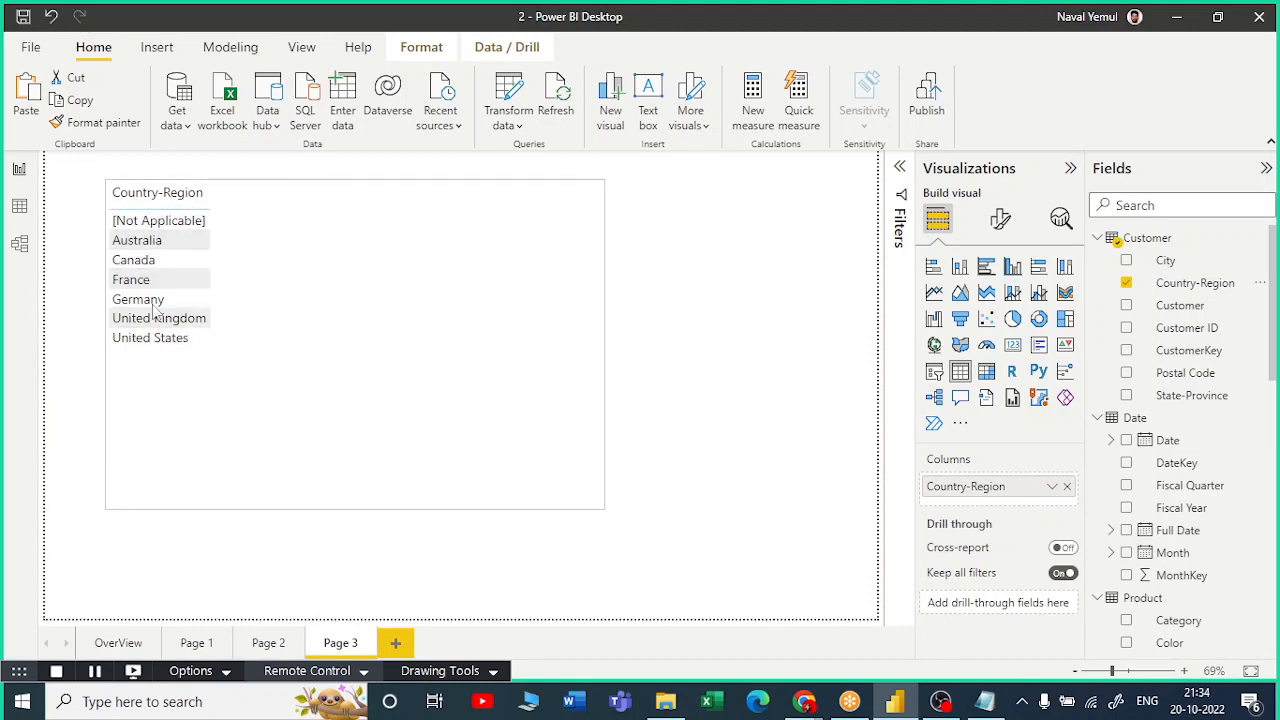
{"action": "left_click", "coordinate": [1127, 284]}
Fill the table visual with the product Category and Sales Amount fields, and reduce its size.
{"action": "scroll", "coordinate": [1180, 485], "scroll_direction": "down", "scroll_amount": 1}
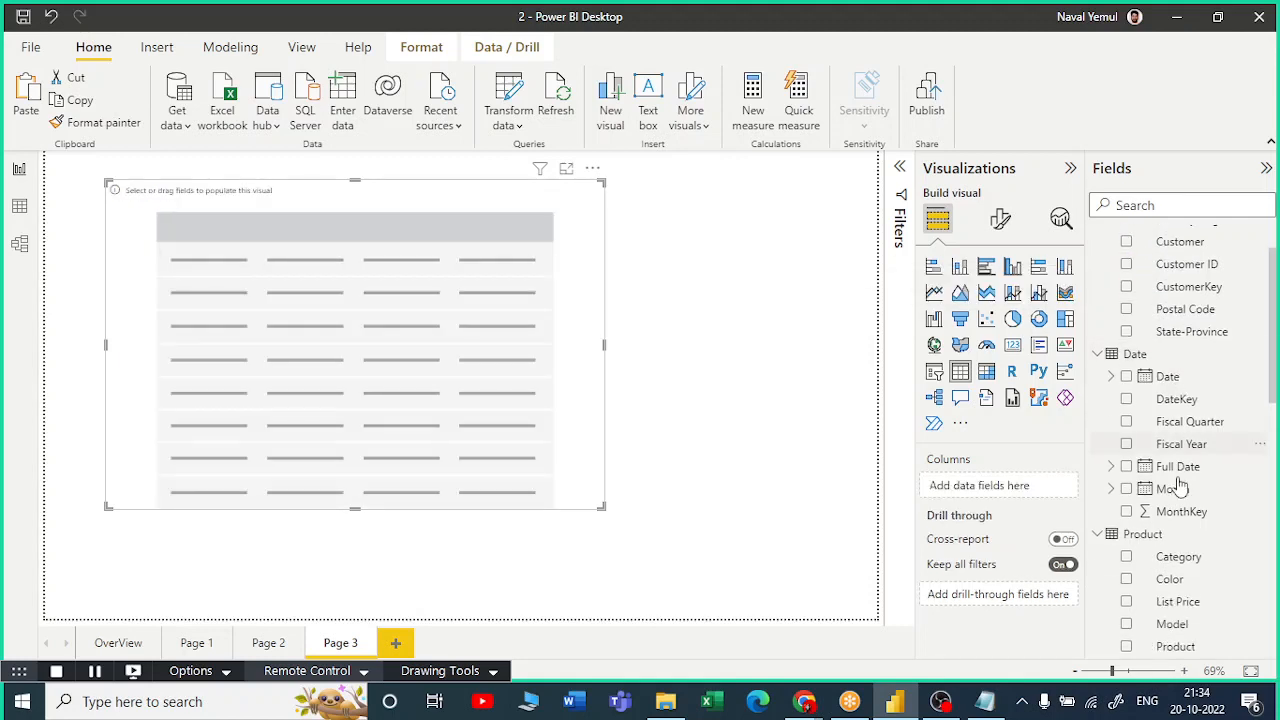
{"action": "scroll", "coordinate": [1178, 488], "scroll_direction": "down", "scroll_amount": 3}
{"action": "scroll", "coordinate": [1160, 500], "scroll_direction": "up", "scroll_amount": 4}
{"action": "scroll", "coordinate": [1150, 505], "scroll_direction": "down", "scroll_amount": 3}
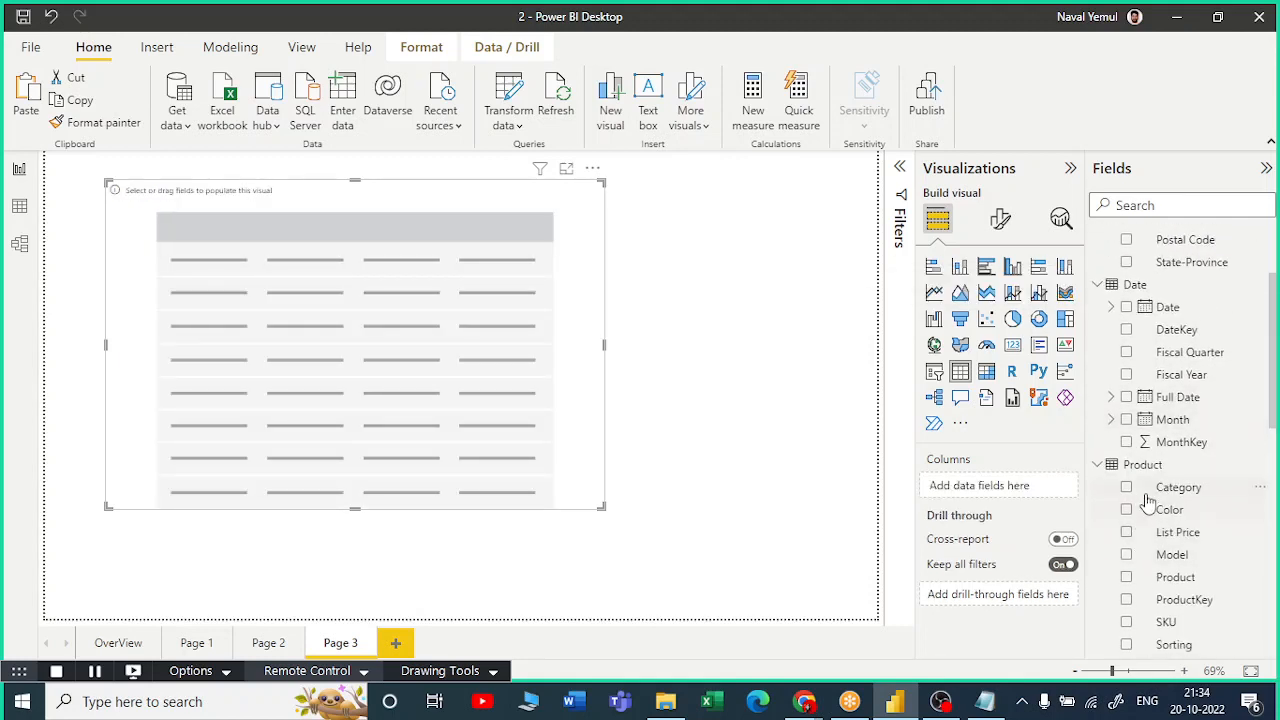
{"action": "left_click", "coordinate": [1126, 487]}
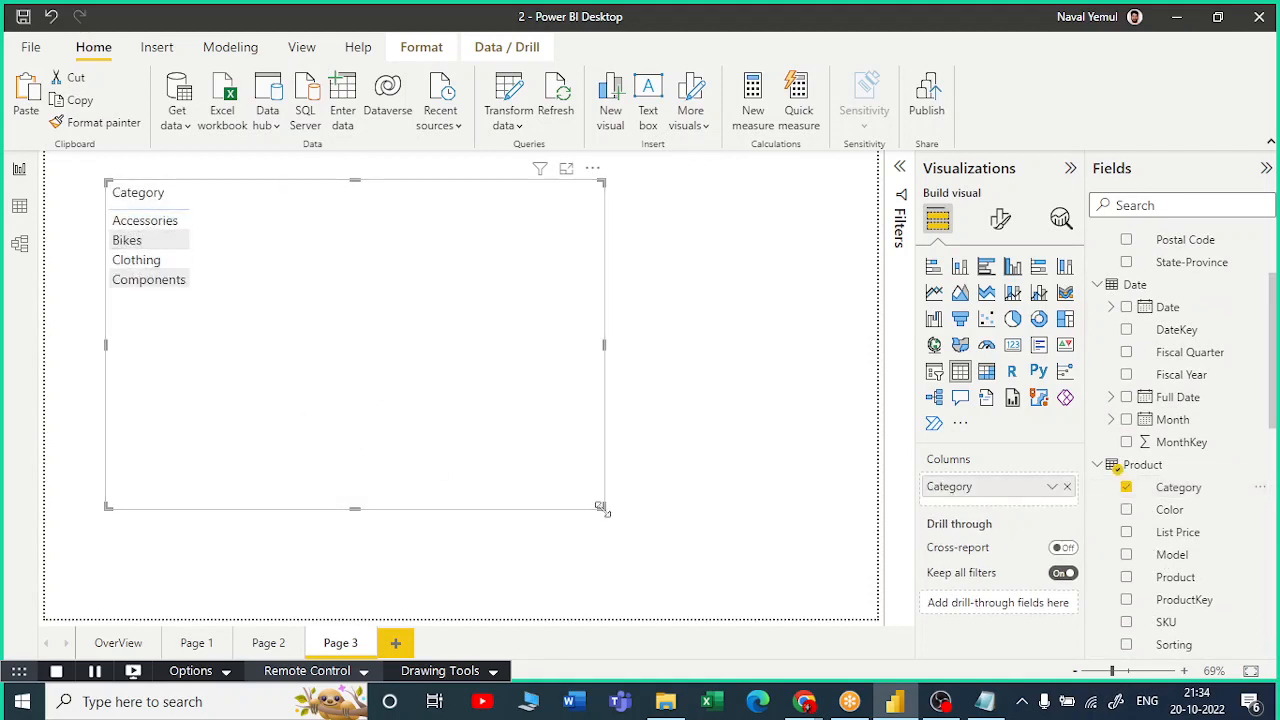
{"action": "left_click_drag", "start_coordinate": [600, 508], "coordinate": [505, 392]}
{"action": "scroll", "coordinate": [1186, 537], "scroll_direction": "down", "scroll_amount": 1}
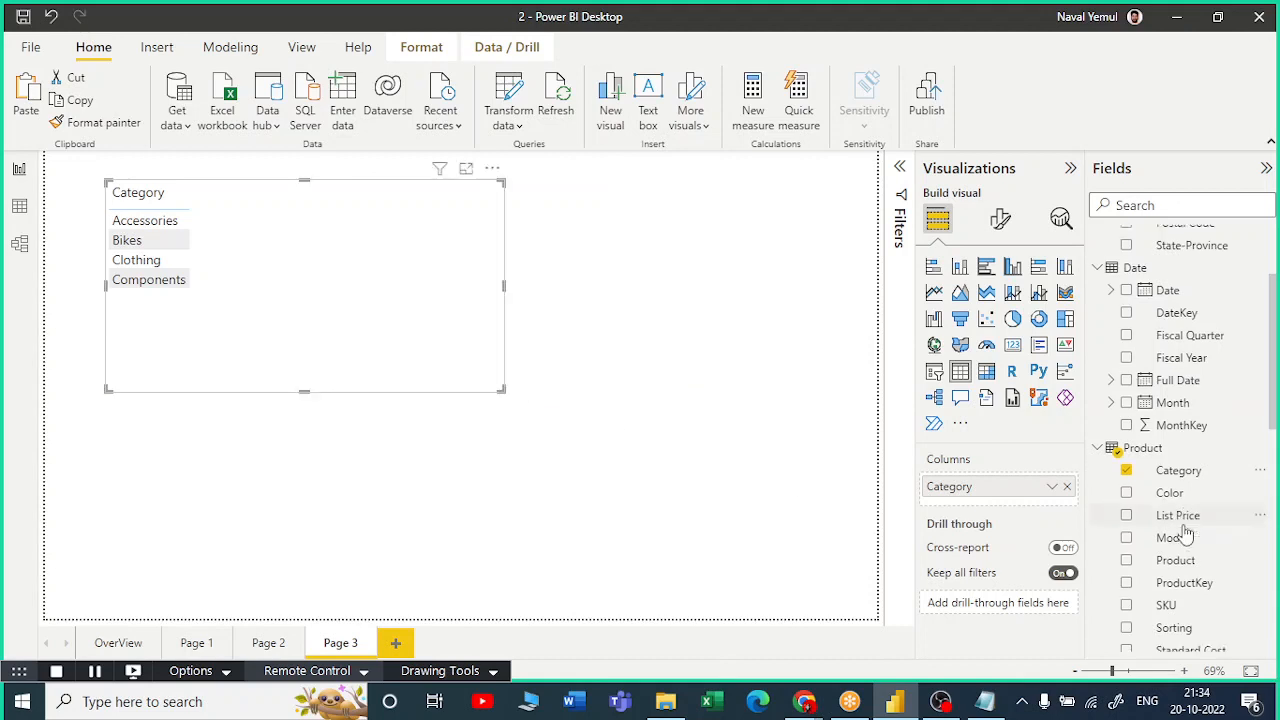
{"action": "scroll", "coordinate": [1186, 537], "scroll_direction": "down", "scroll_amount": 10}
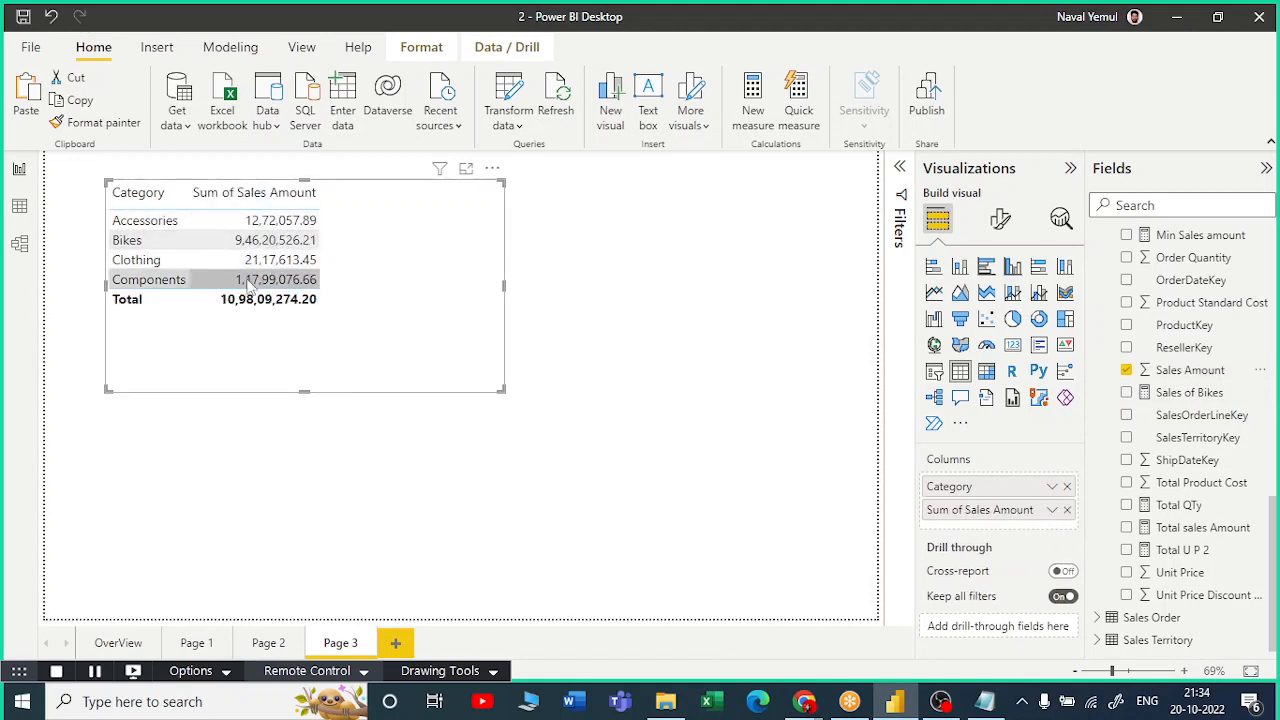
Move the table visual into the page's upper-left corner and shrink it to fit its data.
{"action": "left_click_drag", "start_coordinate": [478, 276], "coordinate": [409, 251]}
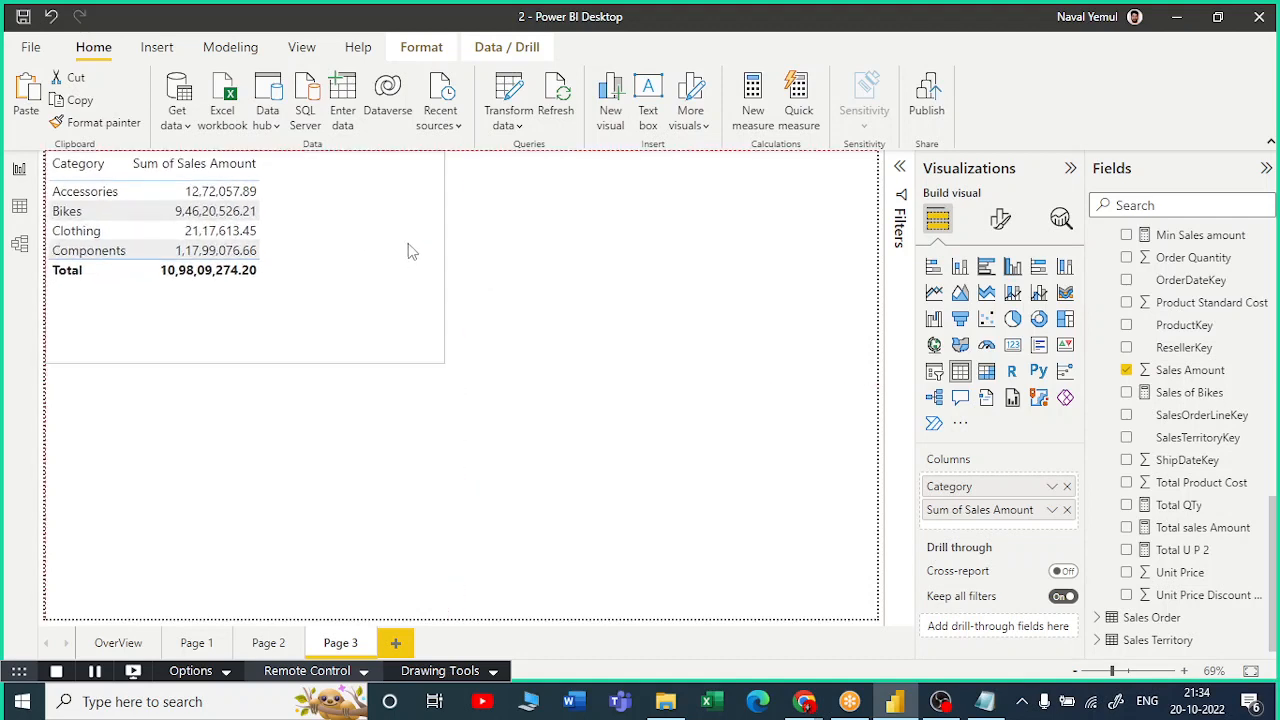
{"action": "left_click_drag", "start_coordinate": [440, 357], "coordinate": [294, 309]}
{"action": "left_click", "coordinate": [755, 294]}
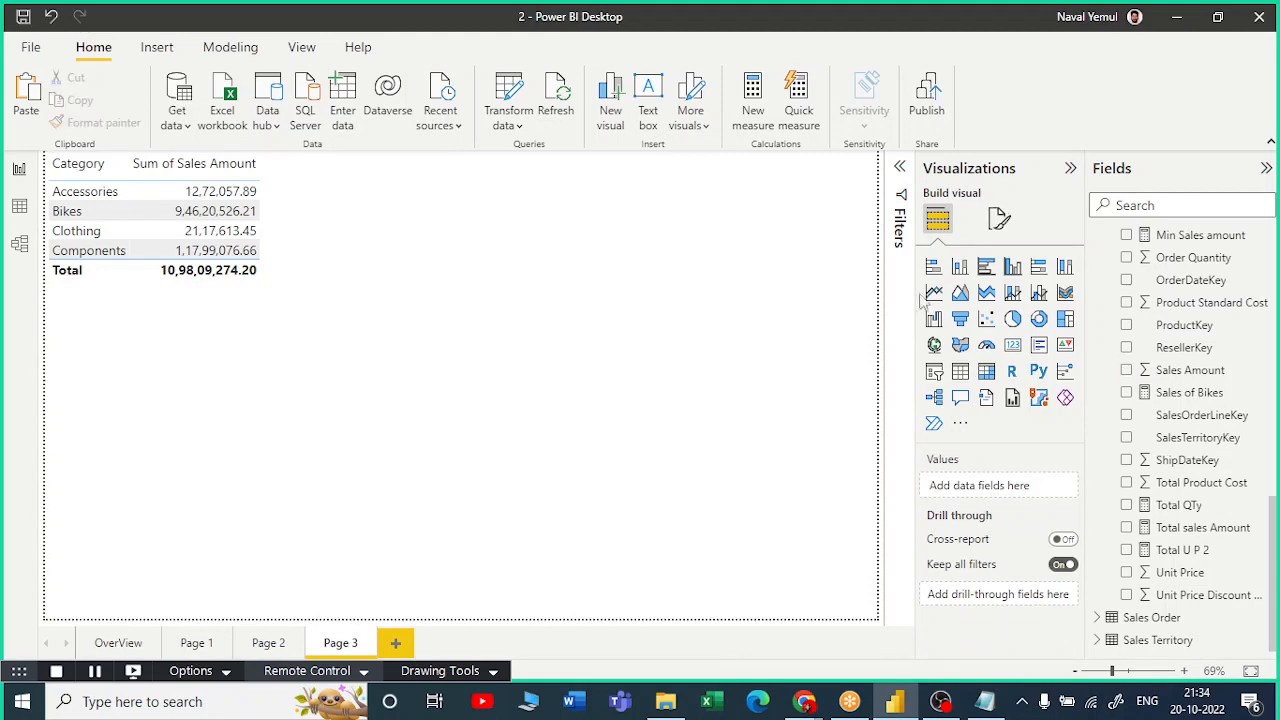
Insert a clustered column chart in the page's upper-right area with Date on the X-axis and Order Quantity on the Y-axis.
{"action": "left_click", "coordinate": [1012, 266]}
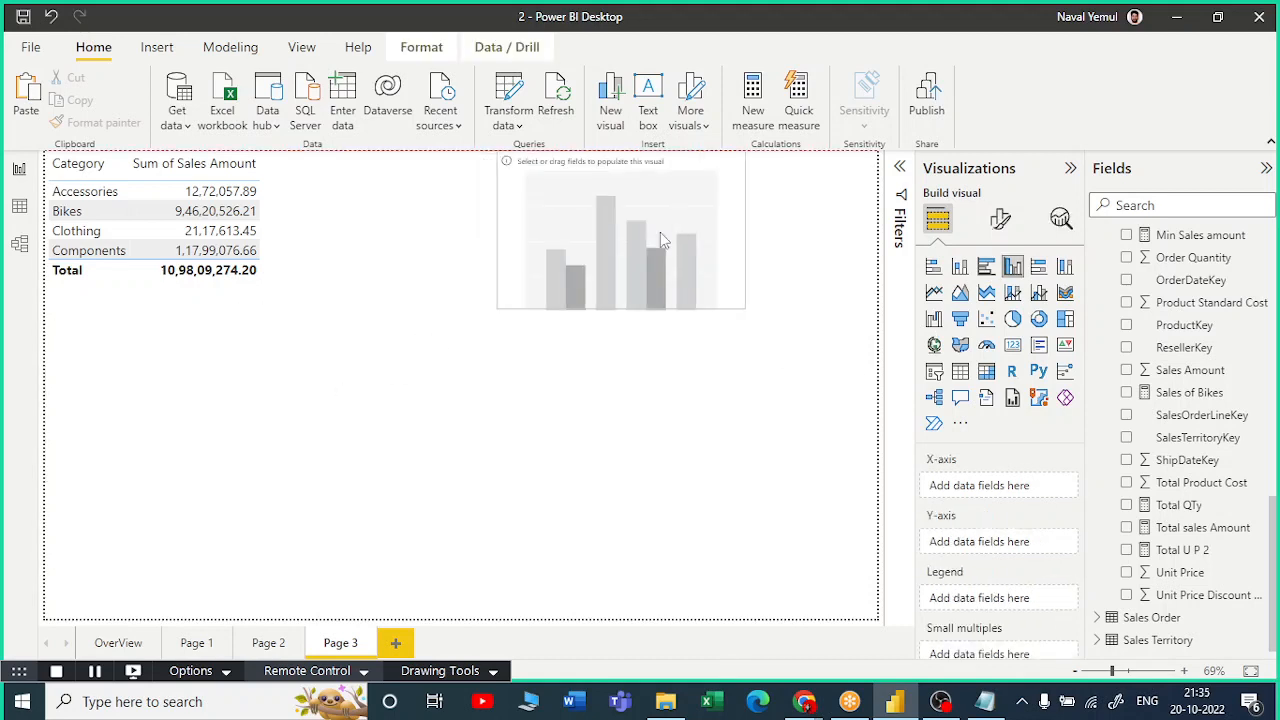
{"action": "scroll", "coordinate": [1130, 330], "scroll_direction": "up", "scroll_amount": 10}
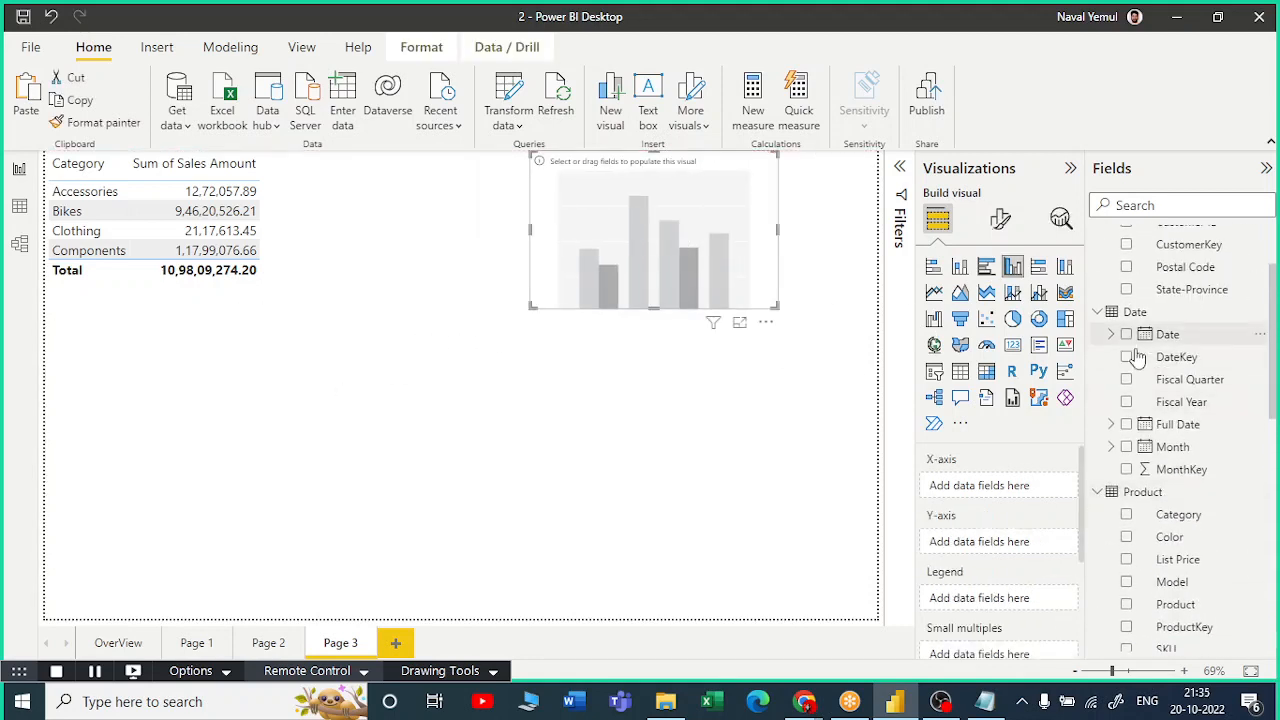
{"action": "left_click", "coordinate": [1126, 334]}
{"action": "scroll", "coordinate": [1160, 560], "scroll_direction": "down", "scroll_amount": 6}
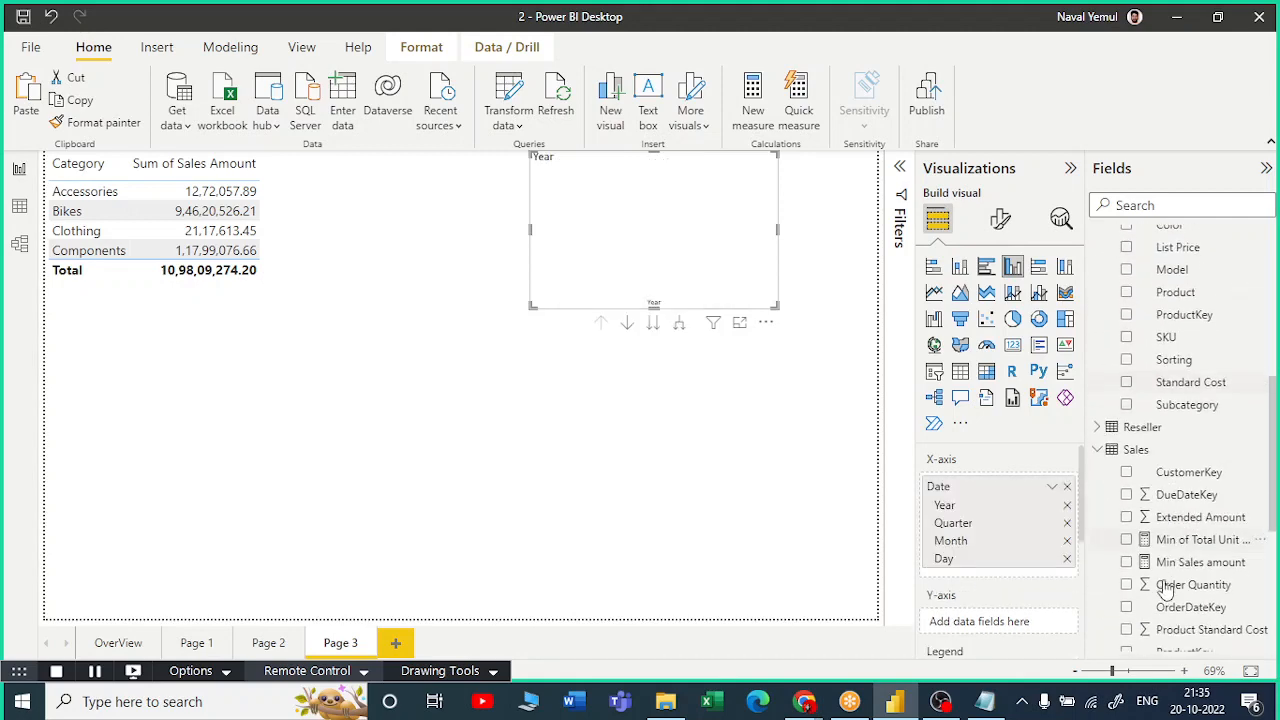
{"action": "scroll", "coordinate": [1165, 590], "scroll_direction": "down", "scroll_amount": 5}
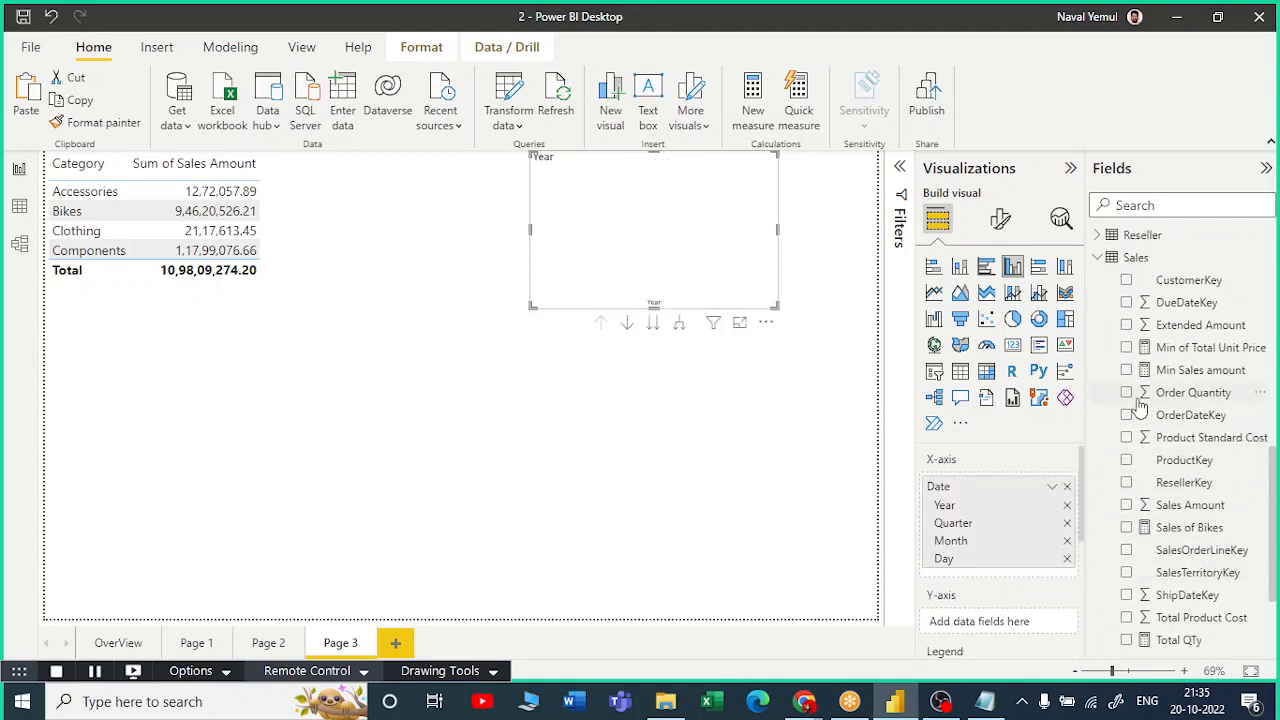
{"action": "left_click", "coordinate": [1127, 392]}
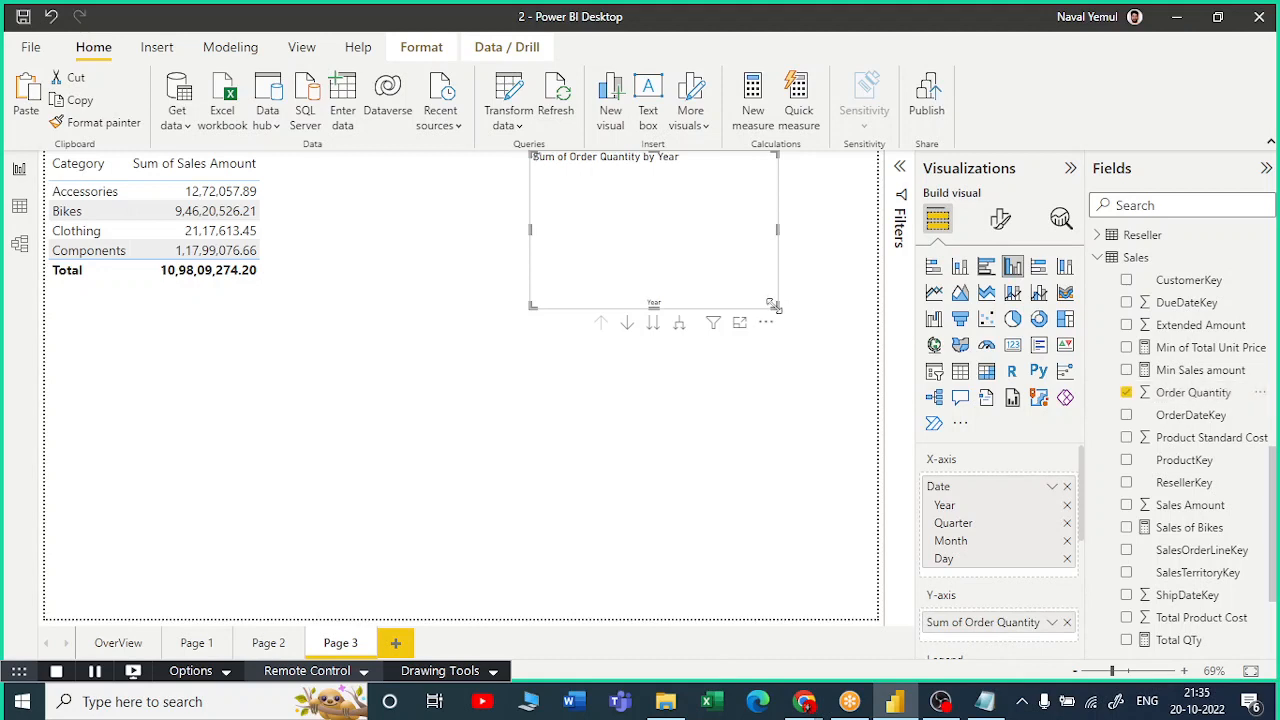
Enlarge the column chart to reach the page's right edge and turn on its data labels.
{"action": "left_click_drag", "start_coordinate": [776, 306], "coordinate": [876, 428]}
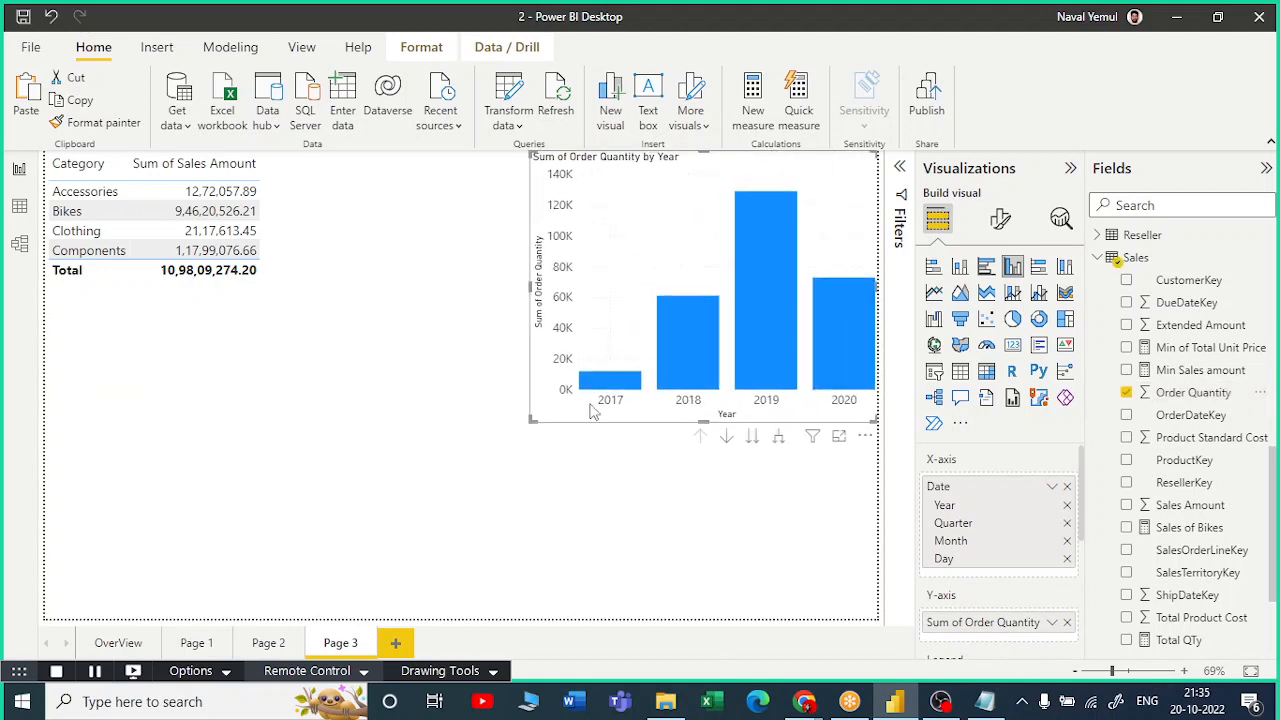
{"action": "left_click_drag", "start_coordinate": [530, 424], "coordinate": [504, 424]}
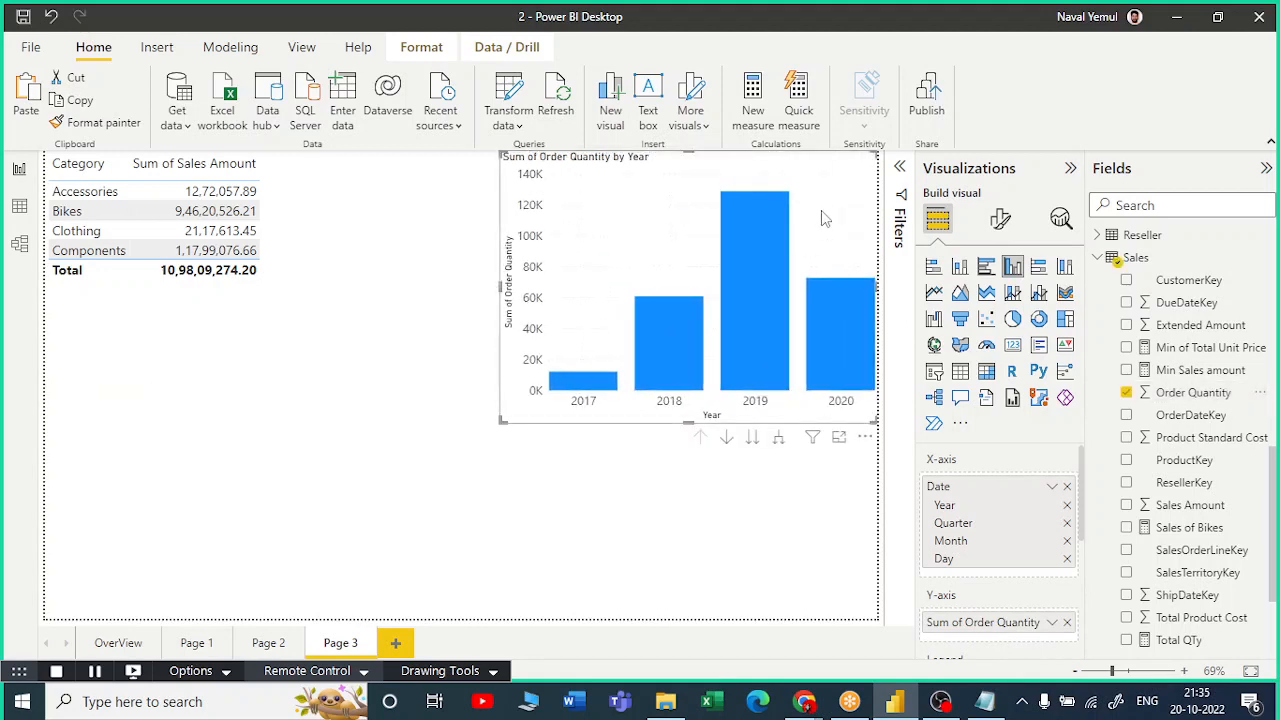
{"action": "left_click", "coordinate": [1004, 224]}
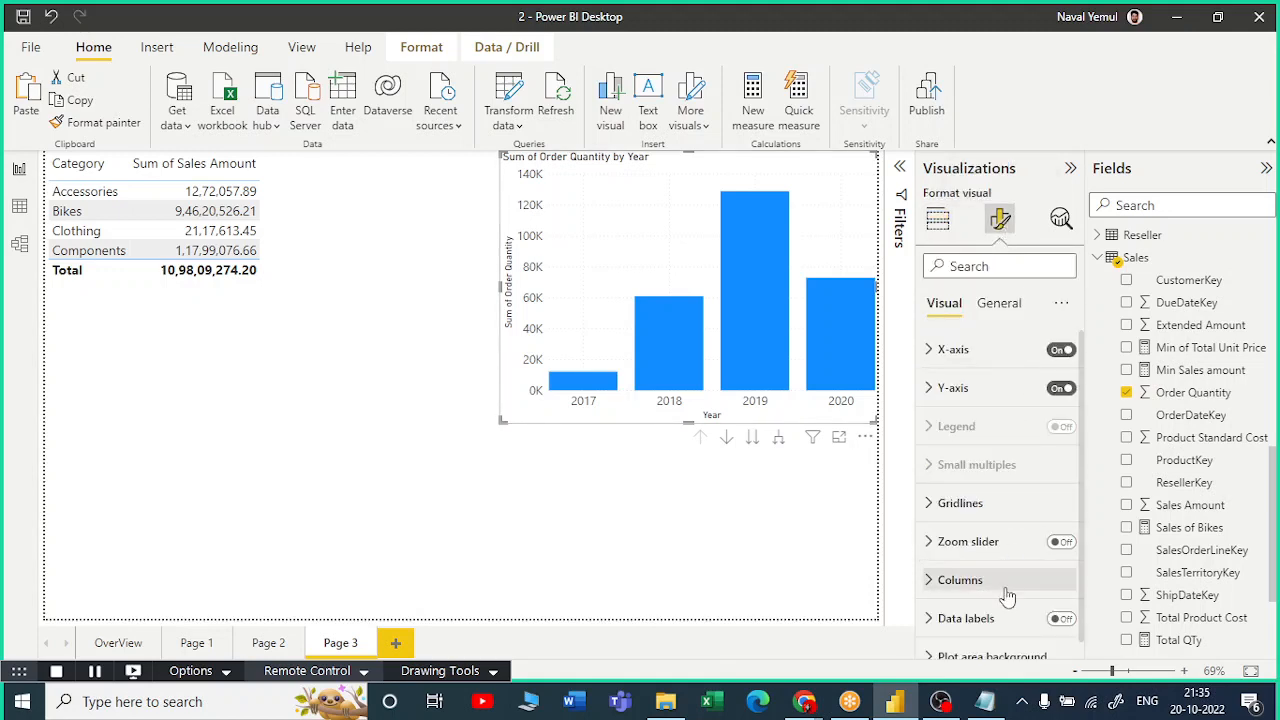
{"action": "scroll", "coordinate": [1003, 600], "scroll_direction": "down", "scroll_amount": 1}
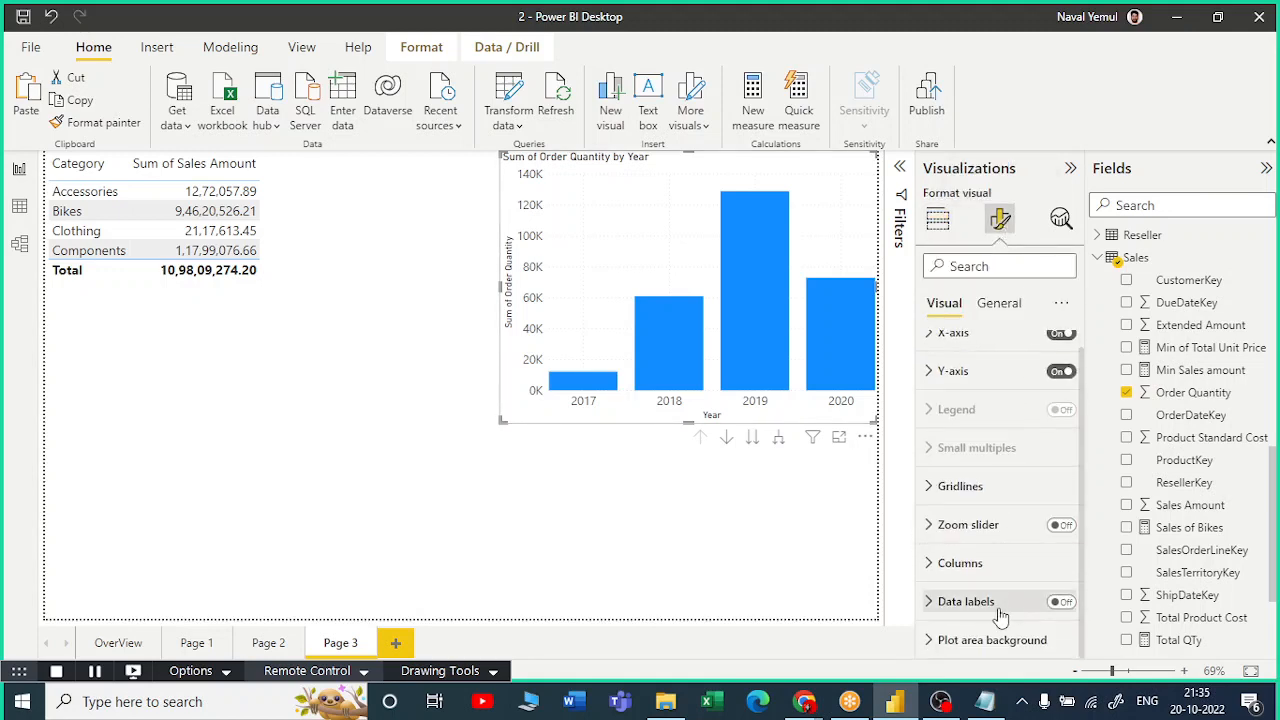
{"action": "left_click", "coordinate": [1060, 604]}
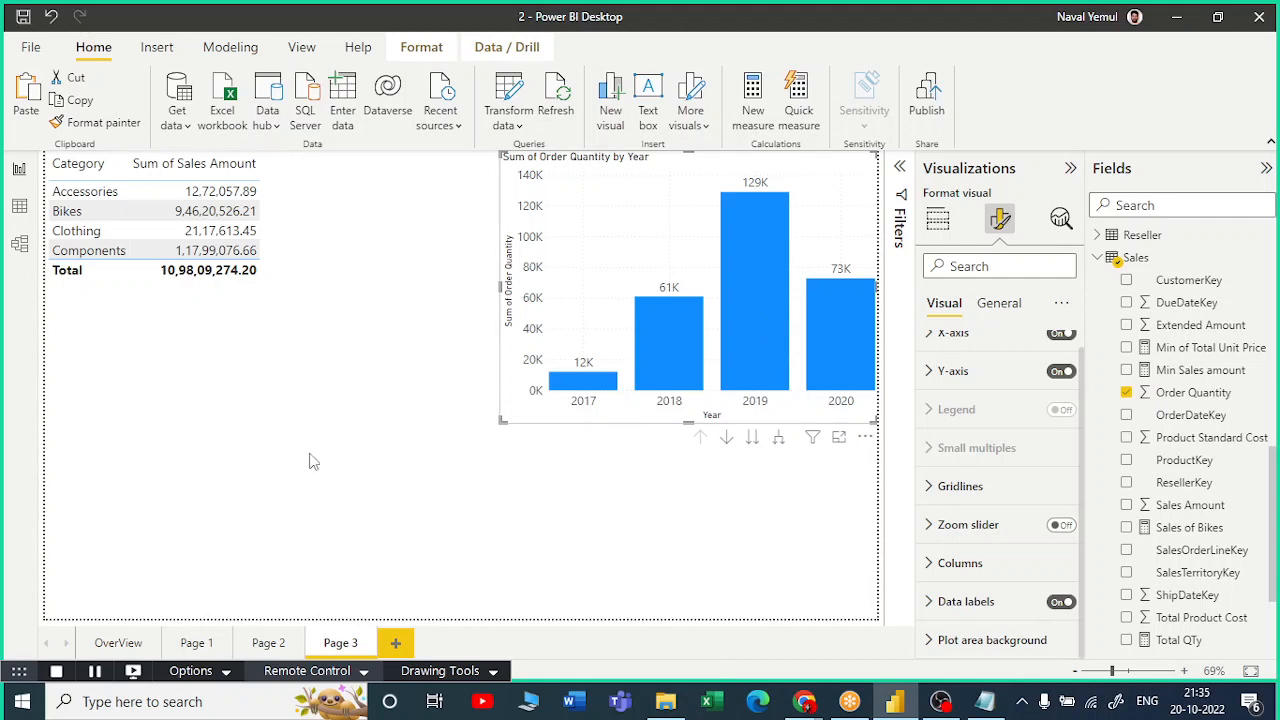
{"action": "left_click", "coordinate": [350, 390]}
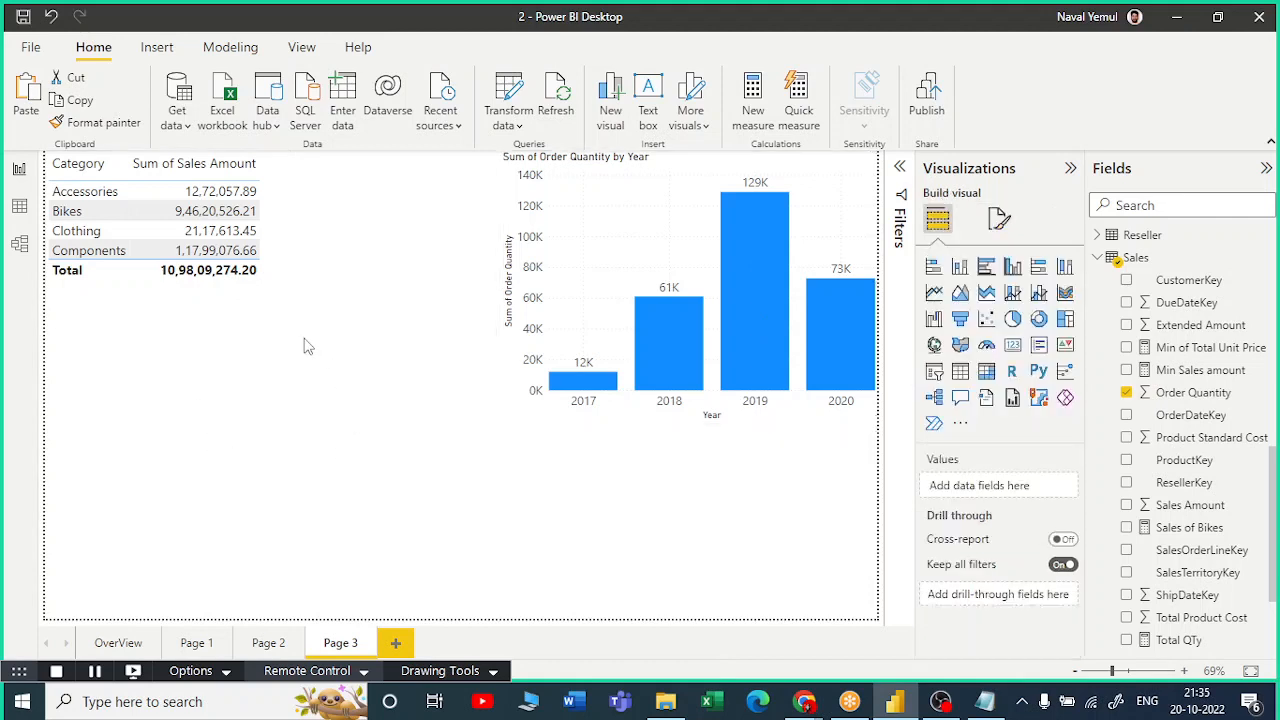
Insert a pie chart below the table and set the Sales Territory table's Region field as its legend.
{"action": "left_click", "coordinate": [1012, 318]}
{"action": "left_click_drag", "start_coordinate": [178, 485], "coordinate": [170, 395]}
{"action": "scroll", "coordinate": [1160, 345], "scroll_direction": "up", "scroll_amount": 3}
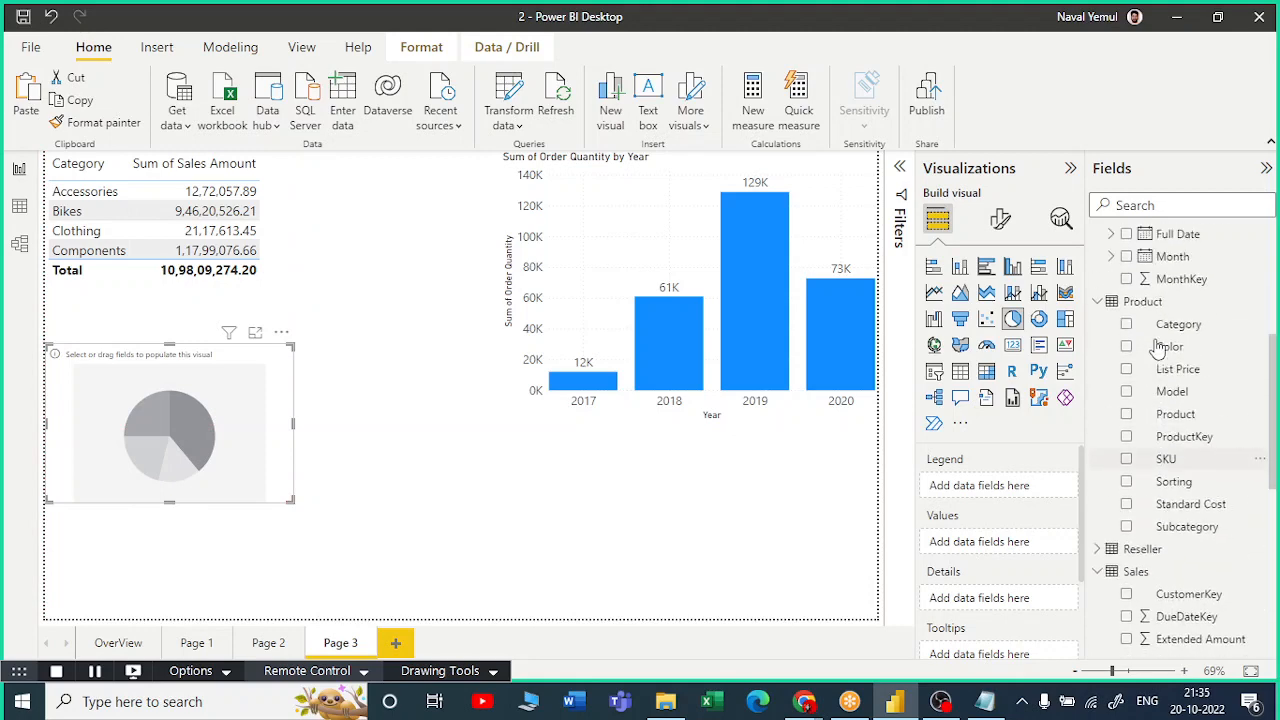
{"action": "scroll", "coordinate": [1158, 400], "scroll_direction": "up", "scroll_amount": 3}
{"action": "scroll", "coordinate": [1160, 460], "scroll_direction": "down", "scroll_amount": 2}
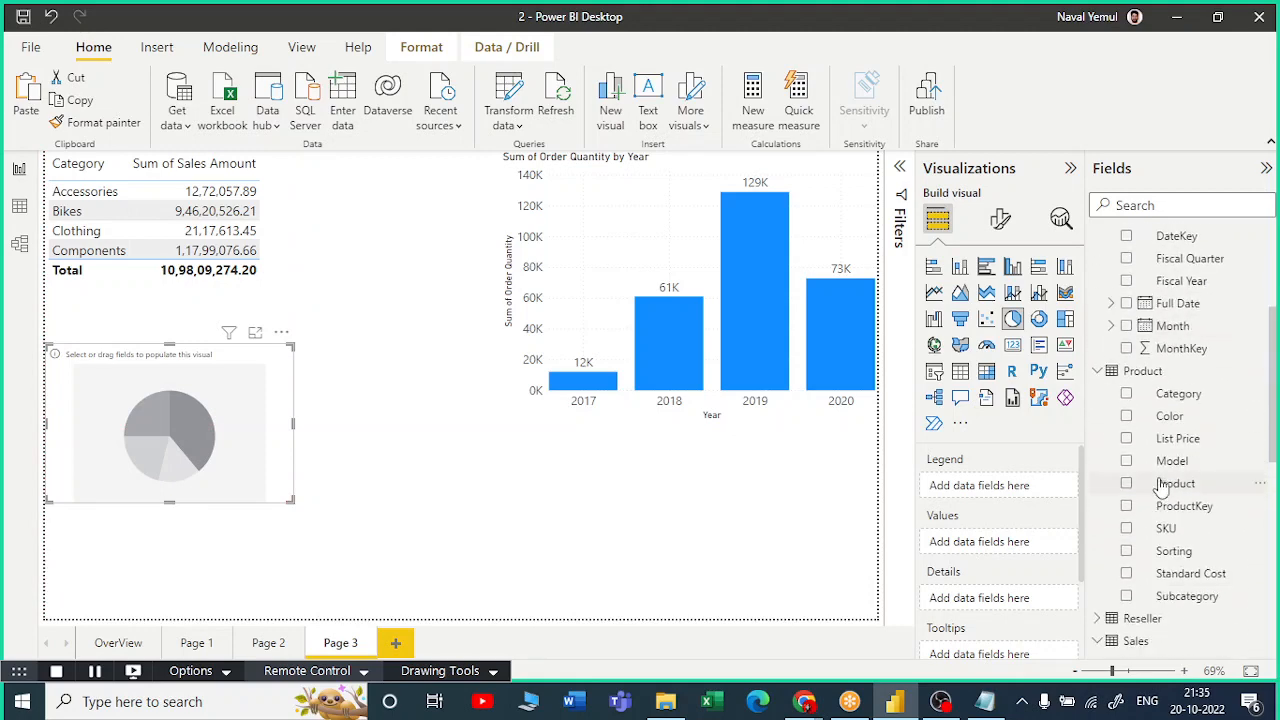
{"action": "scroll", "coordinate": [1160, 485], "scroll_direction": "up", "scroll_amount": 5}
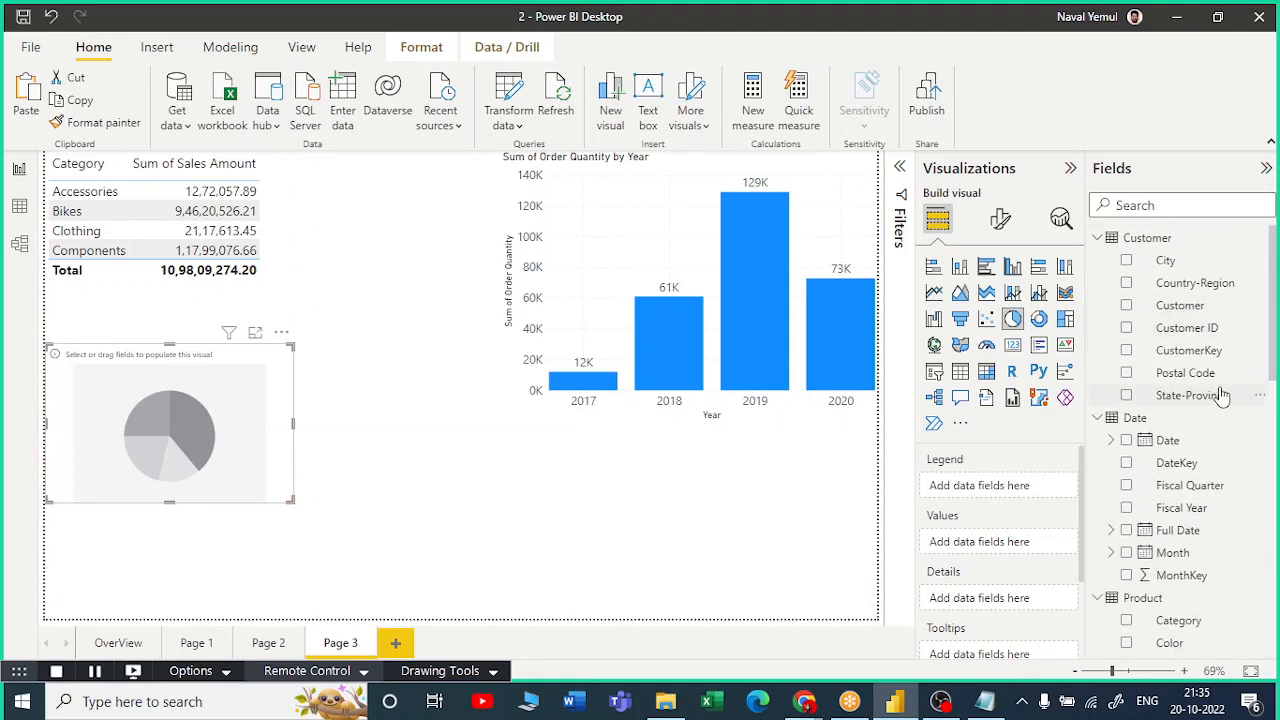
{"action": "scroll", "coordinate": [1125, 345], "scroll_direction": "down", "scroll_amount": 15}
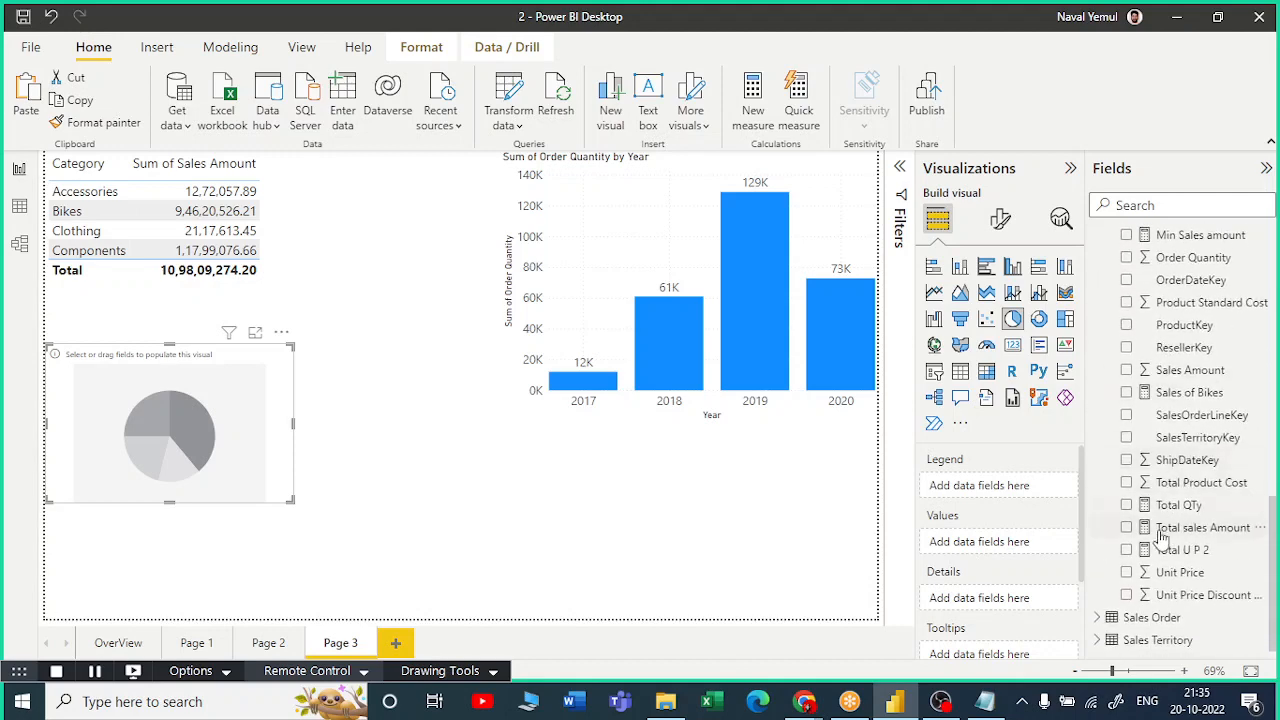
{"action": "left_click", "coordinate": [1200, 617]}
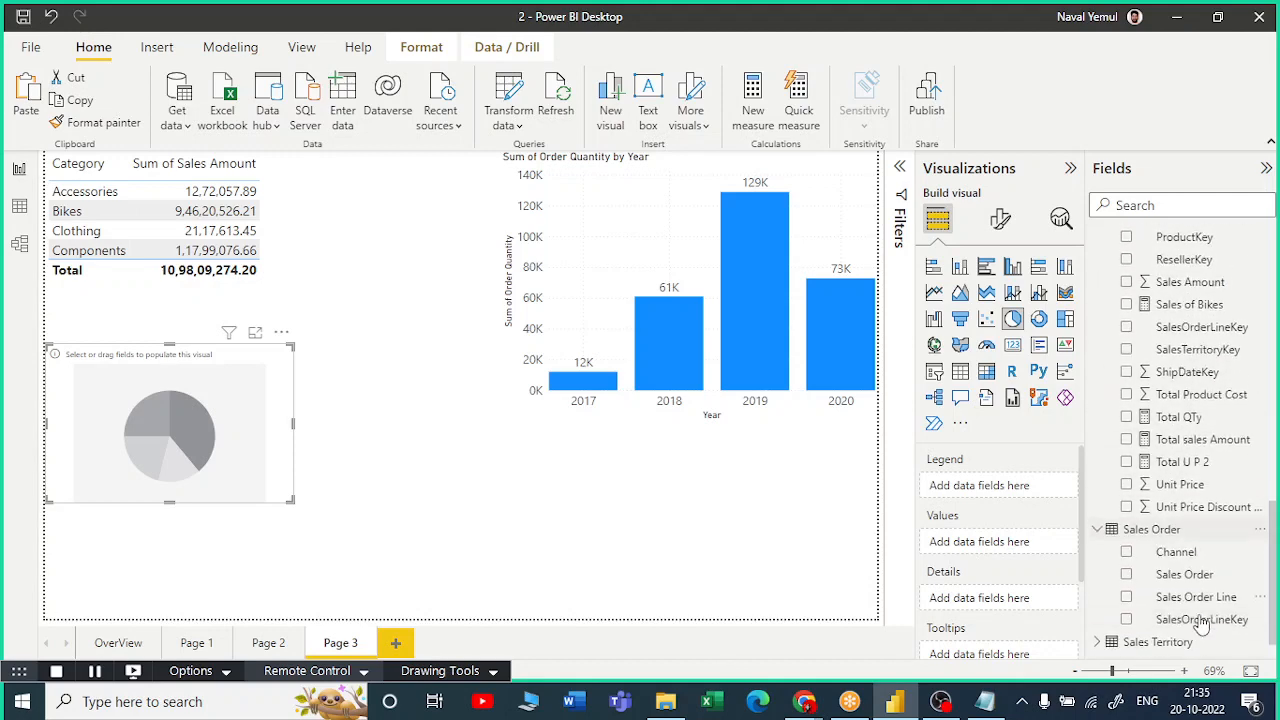
{"action": "left_click", "coordinate": [1100, 641]}
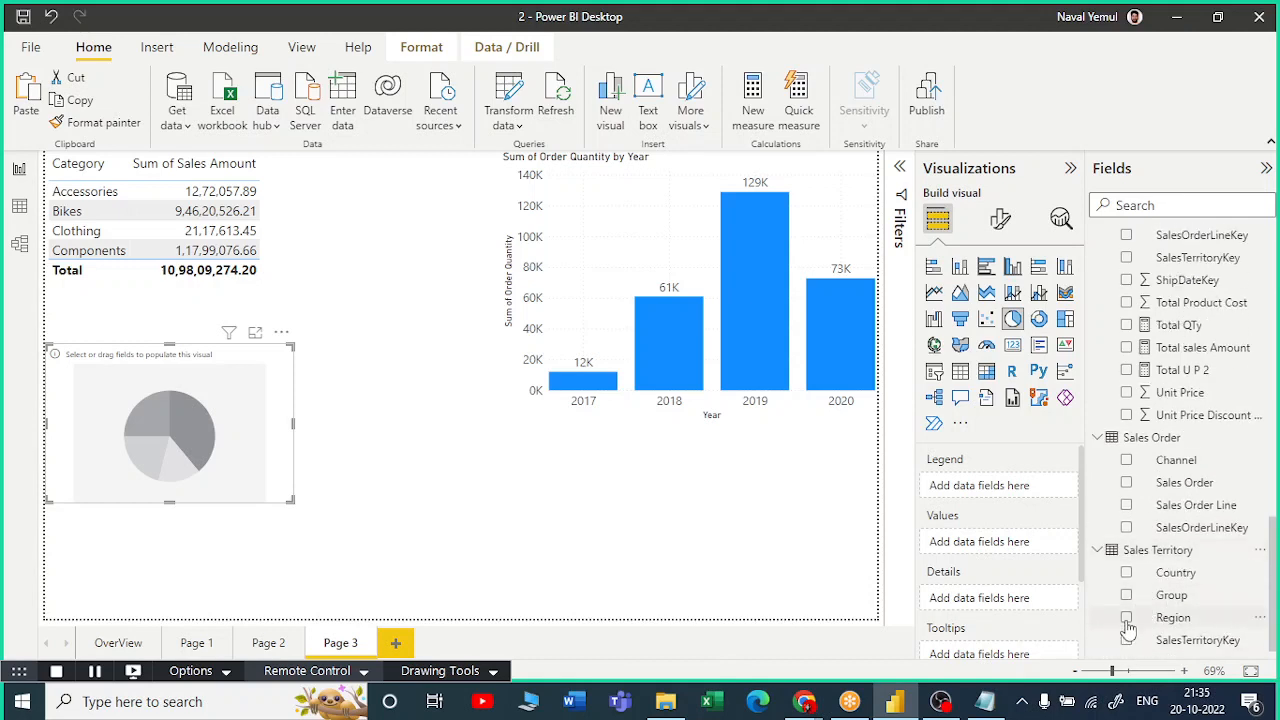
{"action": "left_click", "coordinate": [1127, 618]}
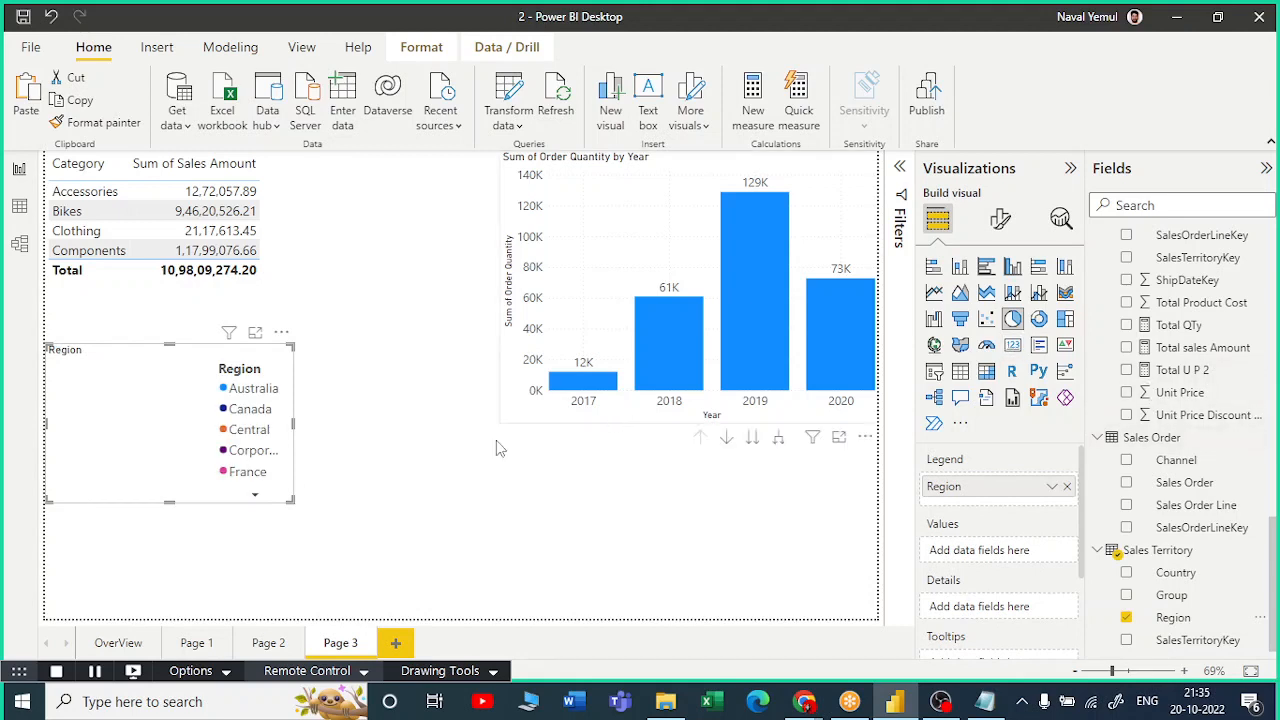
Enlarge the pie chart downward and look through all entries of its Region legend.
{"action": "left_click_drag", "start_coordinate": [291, 501], "coordinate": [301, 583]}
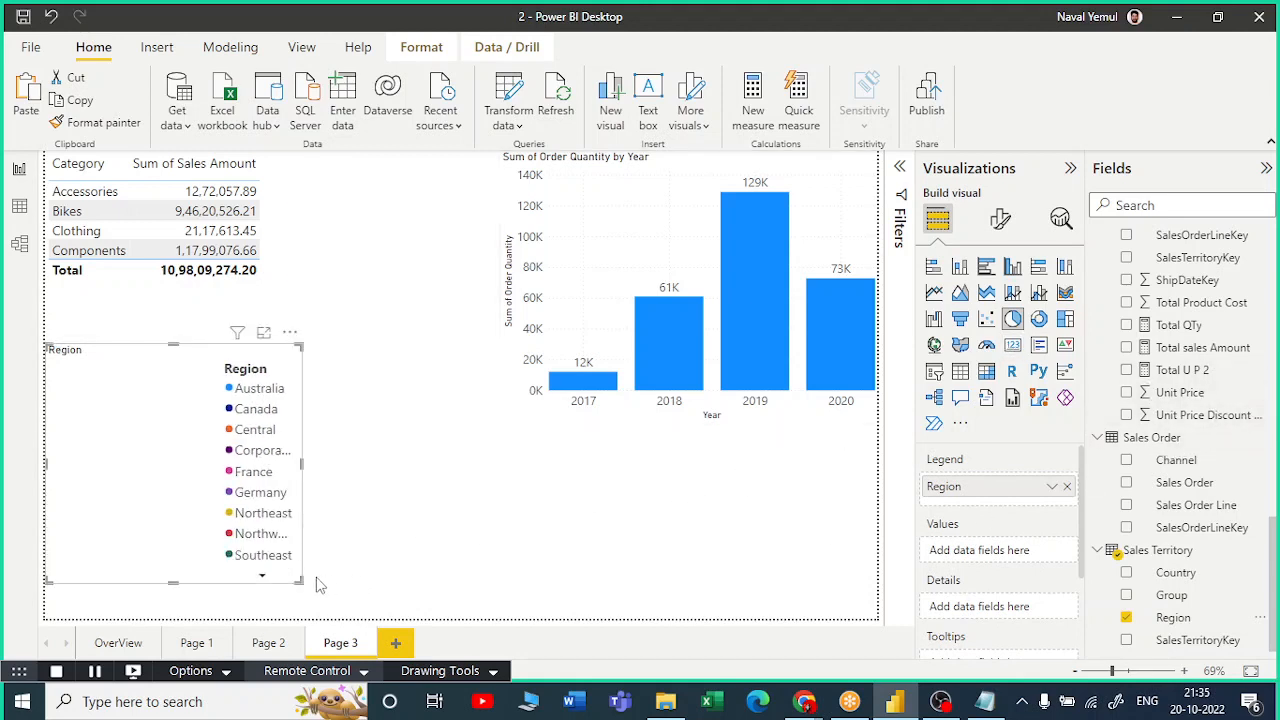
{"action": "left_click", "coordinate": [262, 575]}
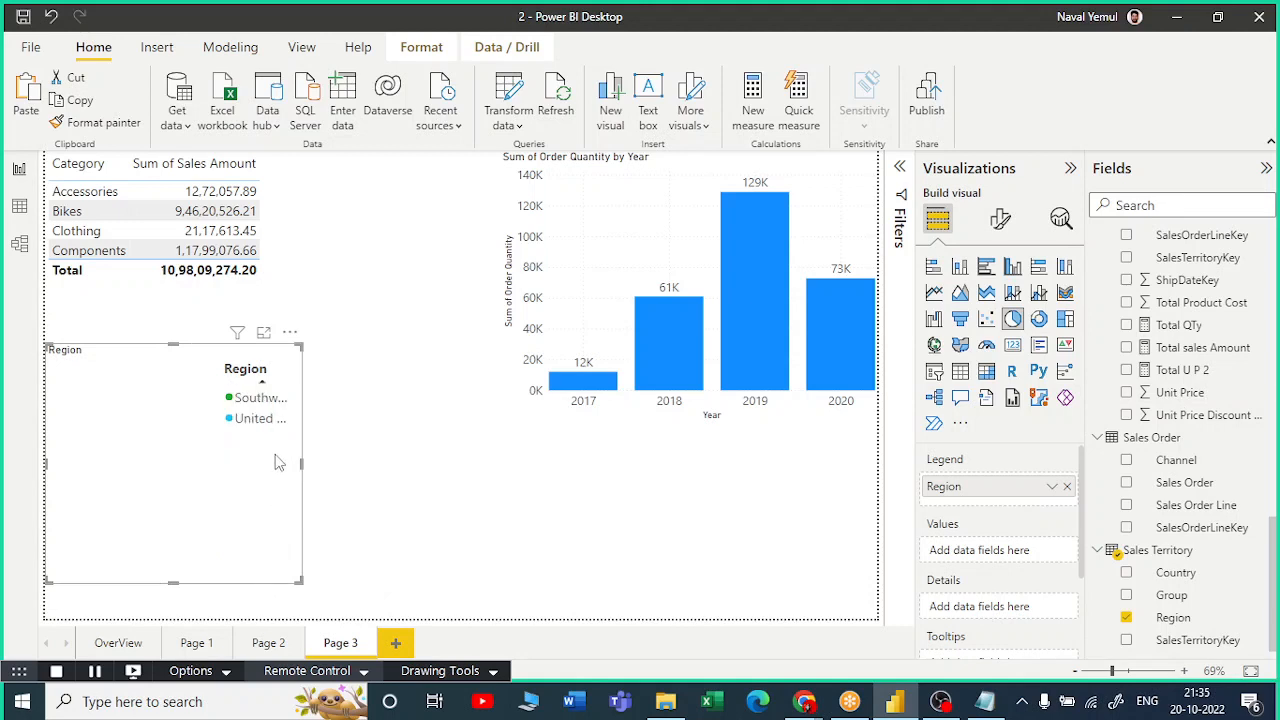
{"action": "left_click", "coordinate": [261, 386]}
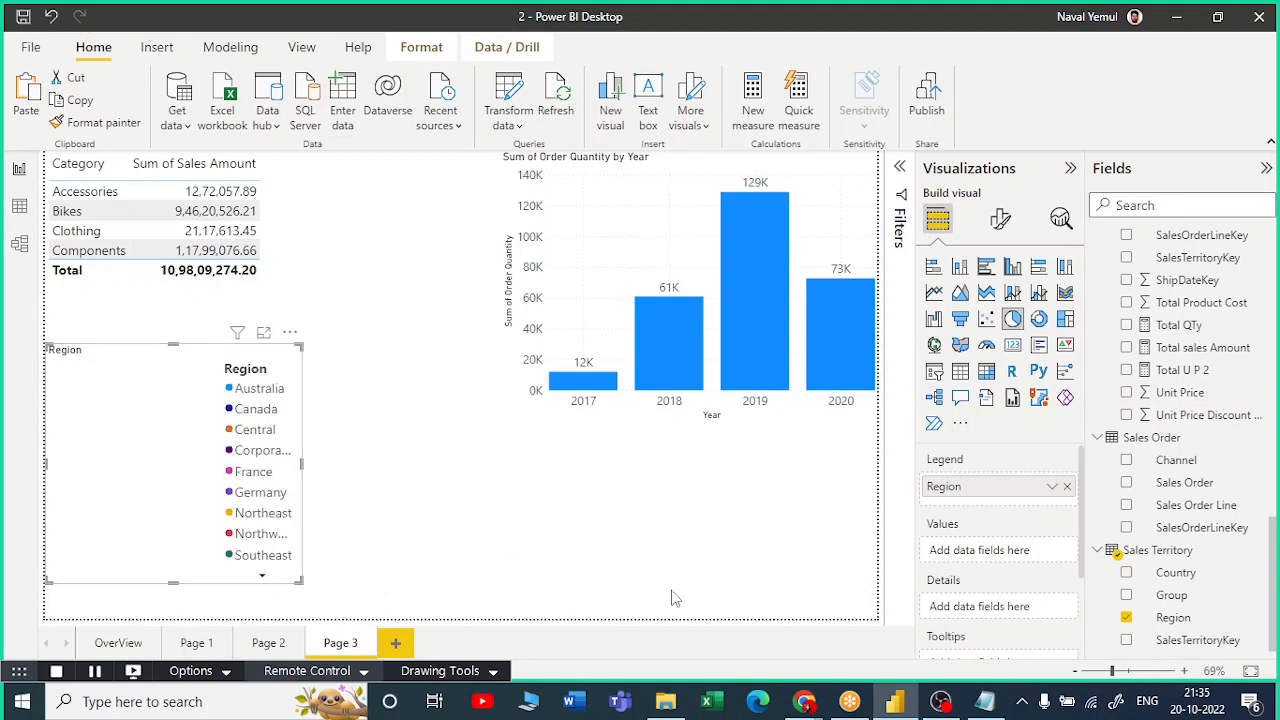
Replace Region with the Sales Territory table's Country field as the pie chart's legend and widen the chart.
{"action": "left_click", "coordinate": [1127, 618]}
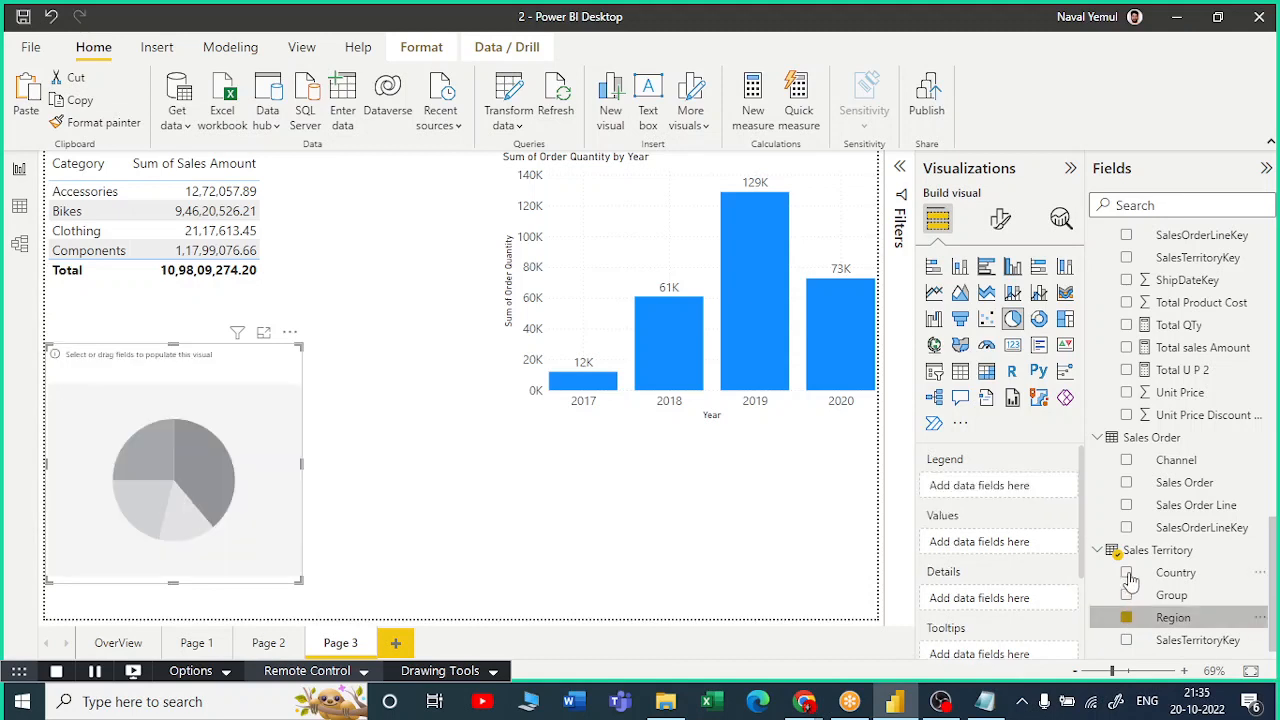
{"action": "left_click", "coordinate": [1126, 572]}
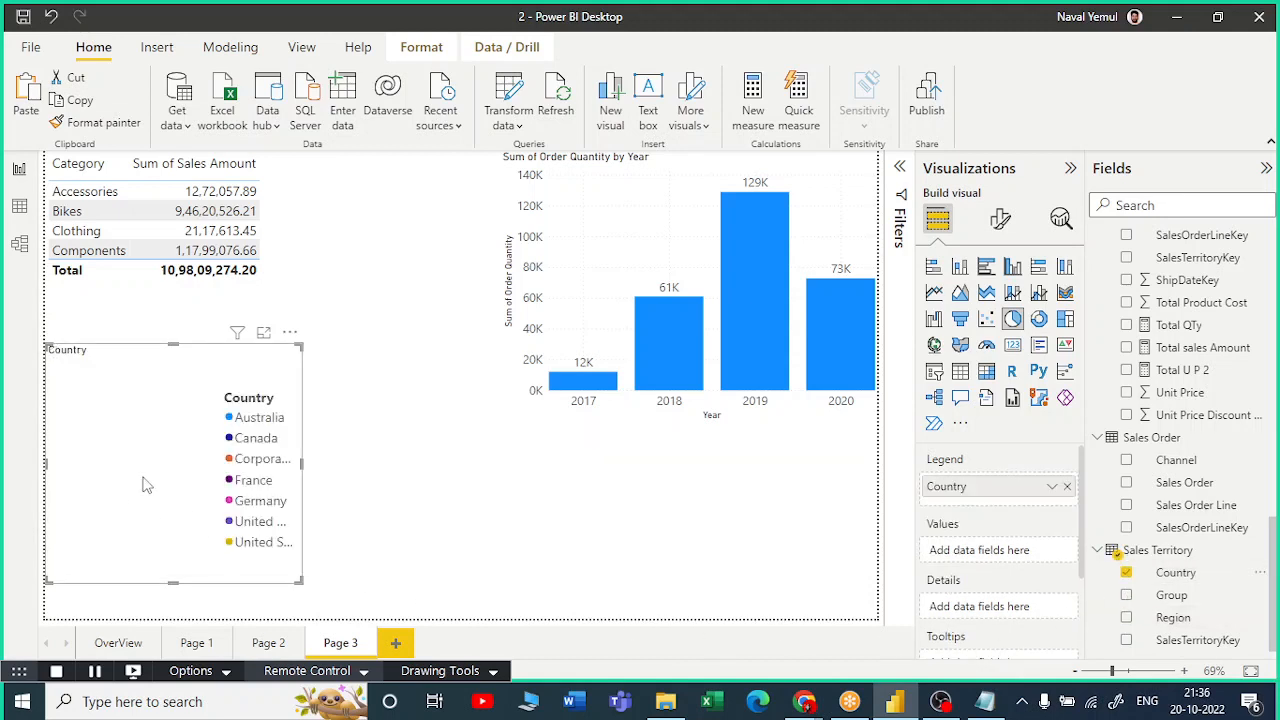
{"action": "left_click_drag", "start_coordinate": [300, 580], "coordinate": [387, 591]}
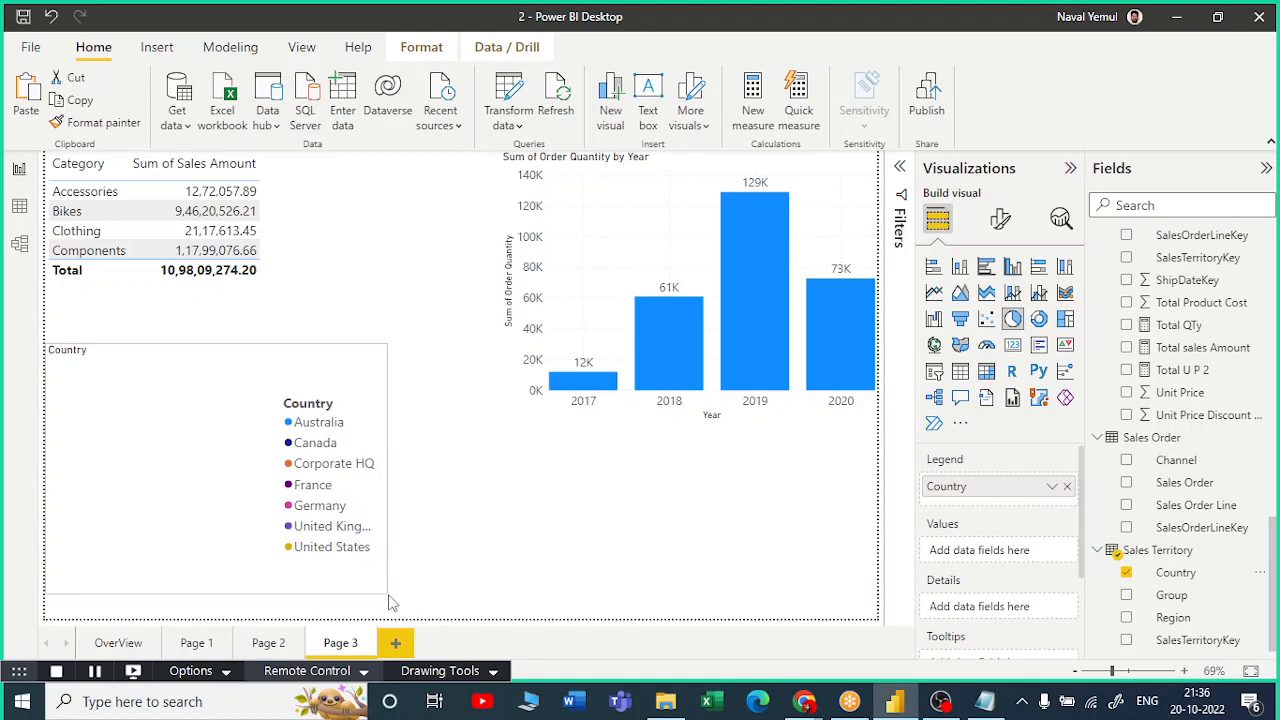
Replace Country with the Customer table's Country-Region field as the pie chart's legend.
{"action": "left_click", "coordinate": [1127, 572]}
{"action": "scroll", "coordinate": [1165, 345], "scroll_direction": "up", "scroll_amount": 2}
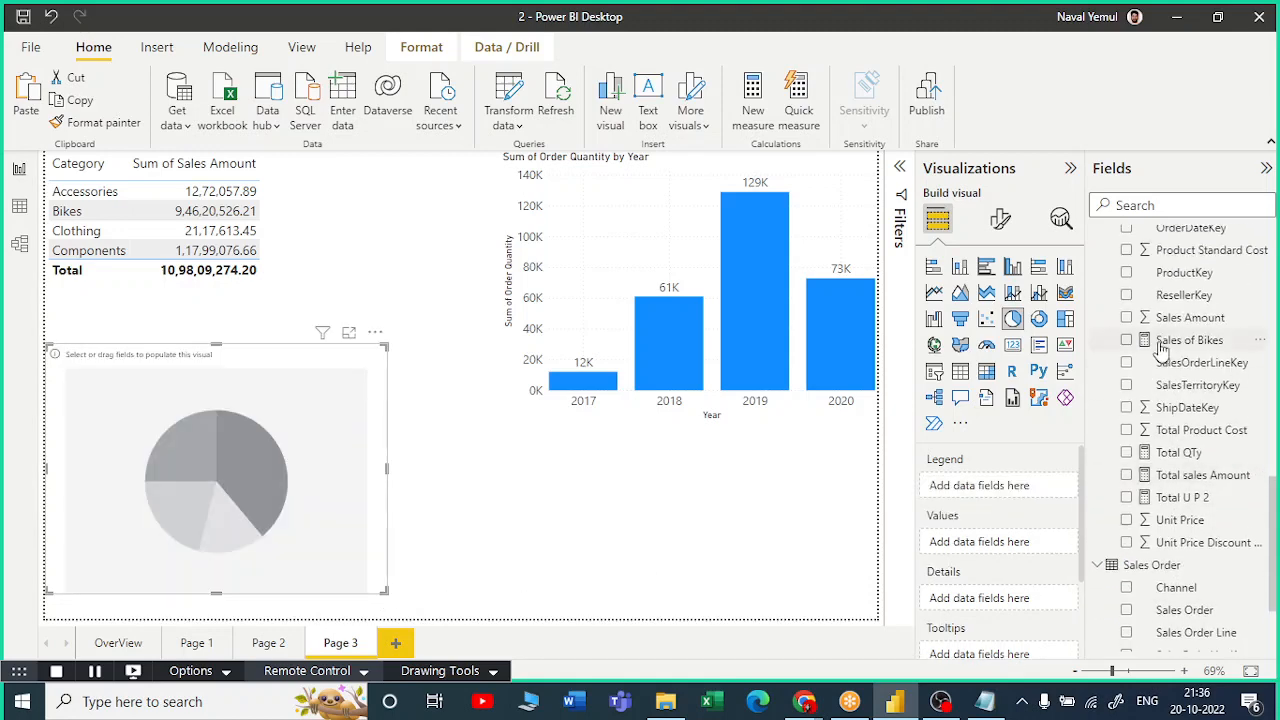
{"action": "scroll", "coordinate": [1162, 345], "scroll_direction": "up", "scroll_amount": 5}
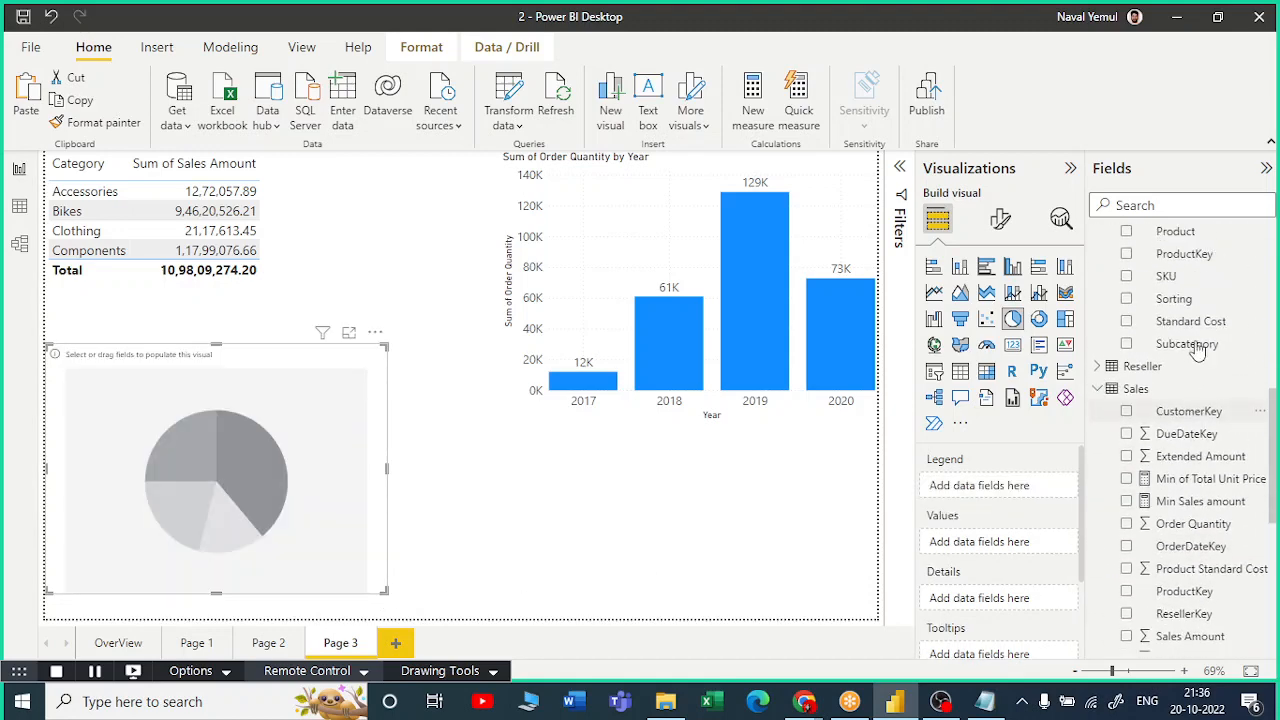
{"action": "scroll", "coordinate": [1130, 370], "scroll_direction": "up", "scroll_amount": 8}
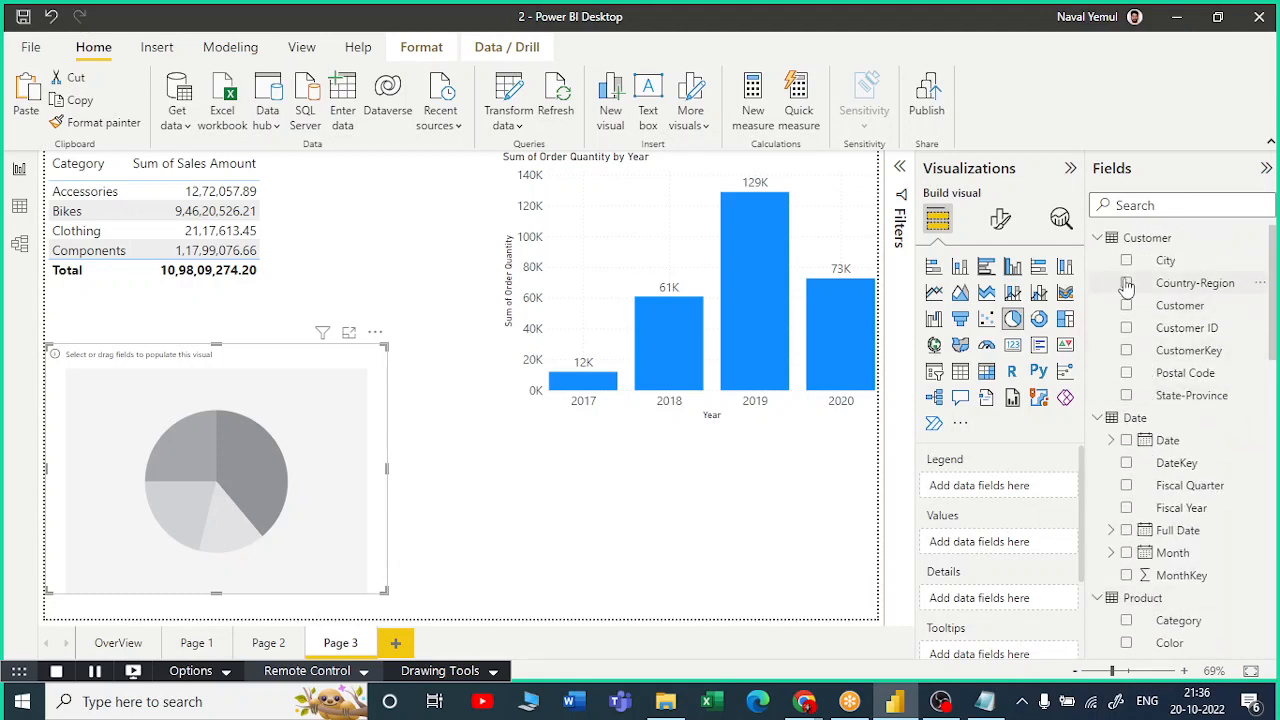
{"action": "left_click", "coordinate": [1126, 284]}
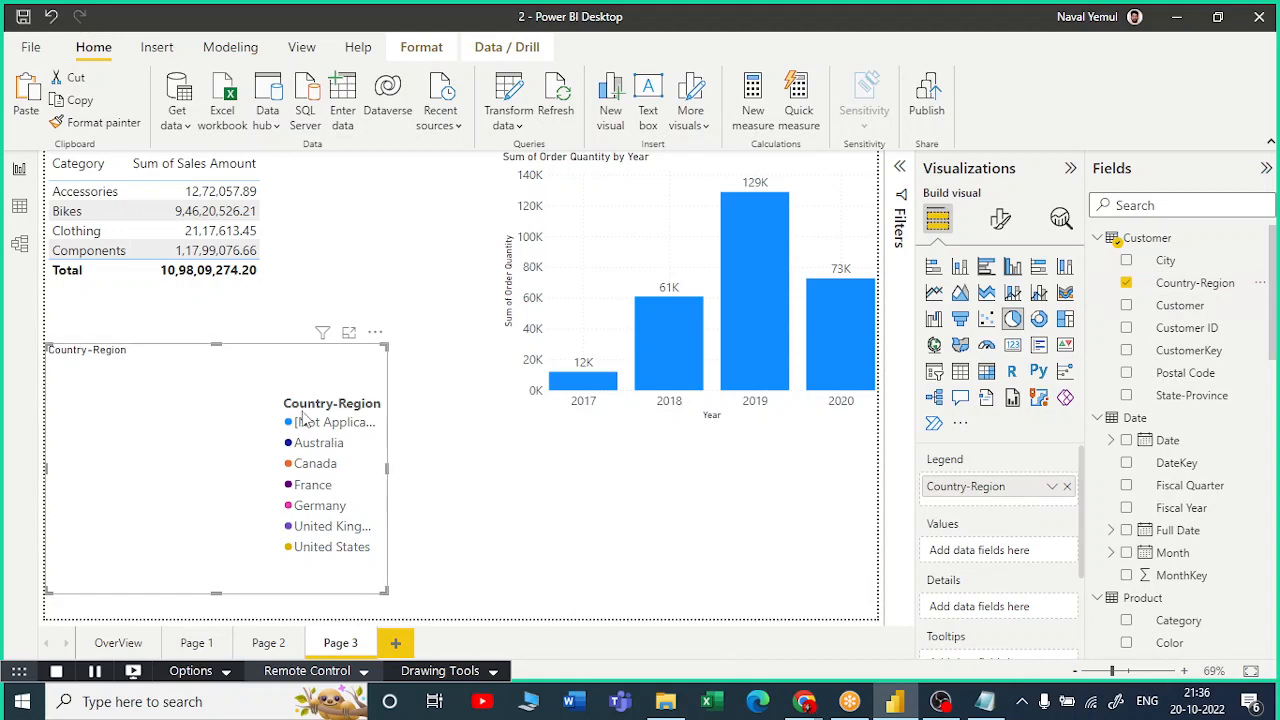
Add the Sales table's Sales Amount field as the pie chart's values.
{"action": "scroll", "coordinate": [1130, 560], "scroll_direction": "down", "scroll_amount": 5}
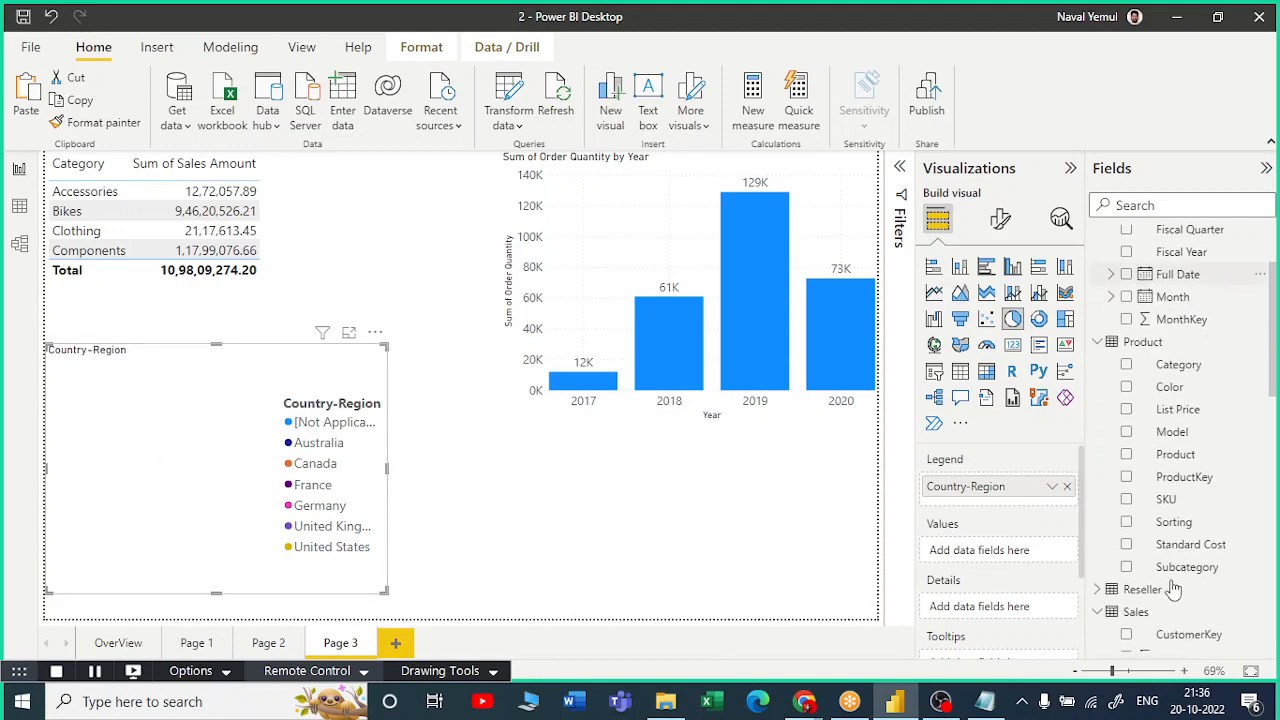
{"action": "scroll", "coordinate": [1165, 590], "scroll_direction": "down", "scroll_amount": 3}
{"action": "scroll", "coordinate": [1145, 480], "scroll_direction": "up", "scroll_amount": 1}
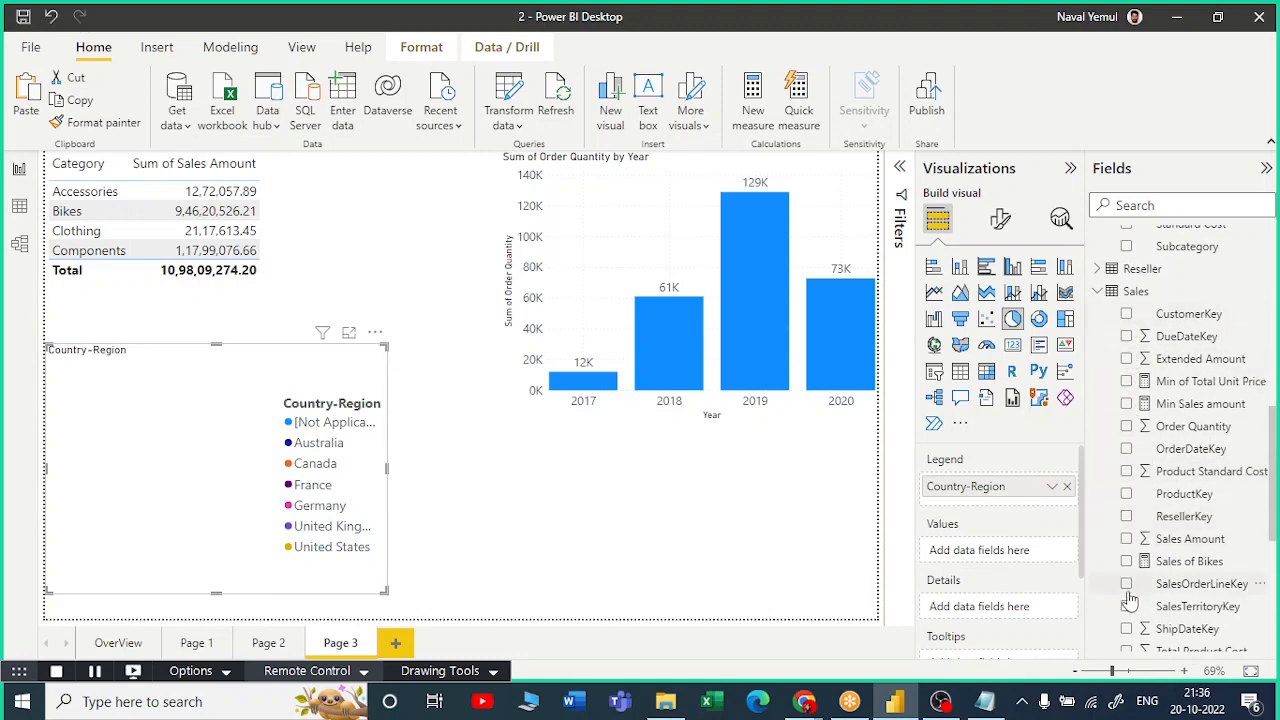
{"action": "scroll", "coordinate": [1135, 605], "scroll_direction": "down", "scroll_amount": 2}
{"action": "scroll", "coordinate": [1135, 600], "scroll_direction": "down", "scroll_amount": 2}
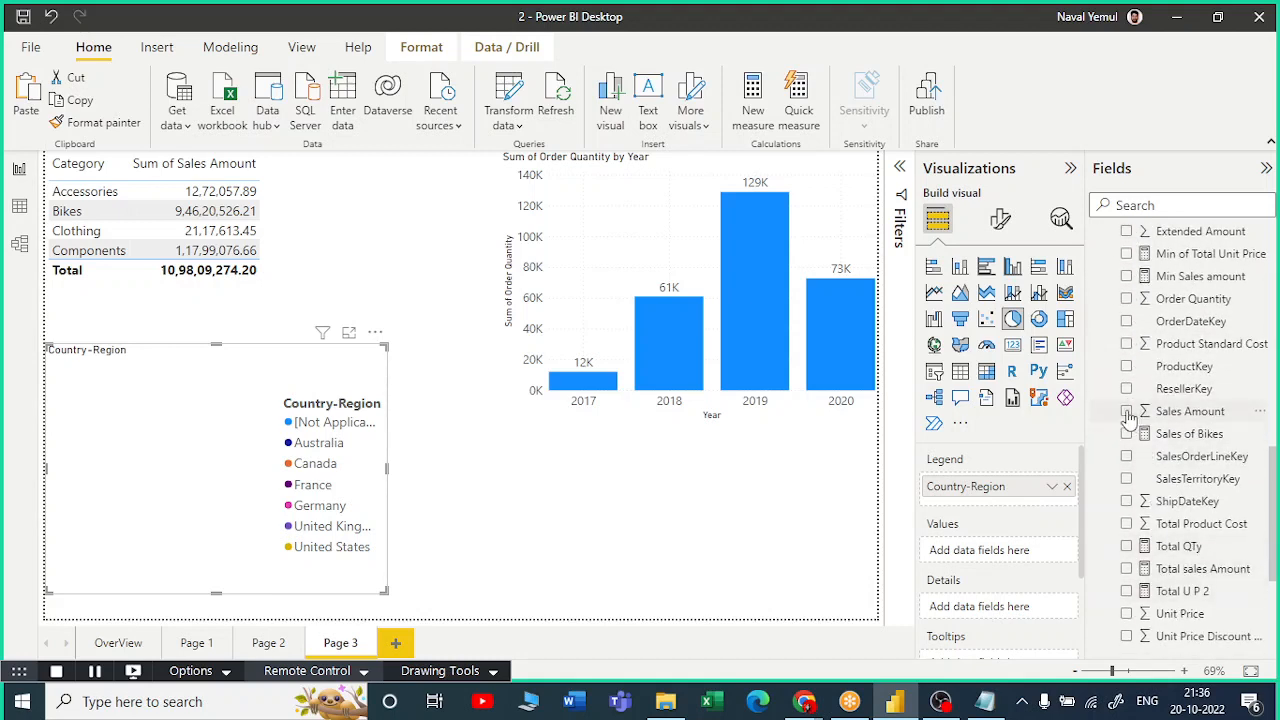
{"action": "left_click_drag", "start_coordinate": [172, 445], "coordinate": [210, 466]}
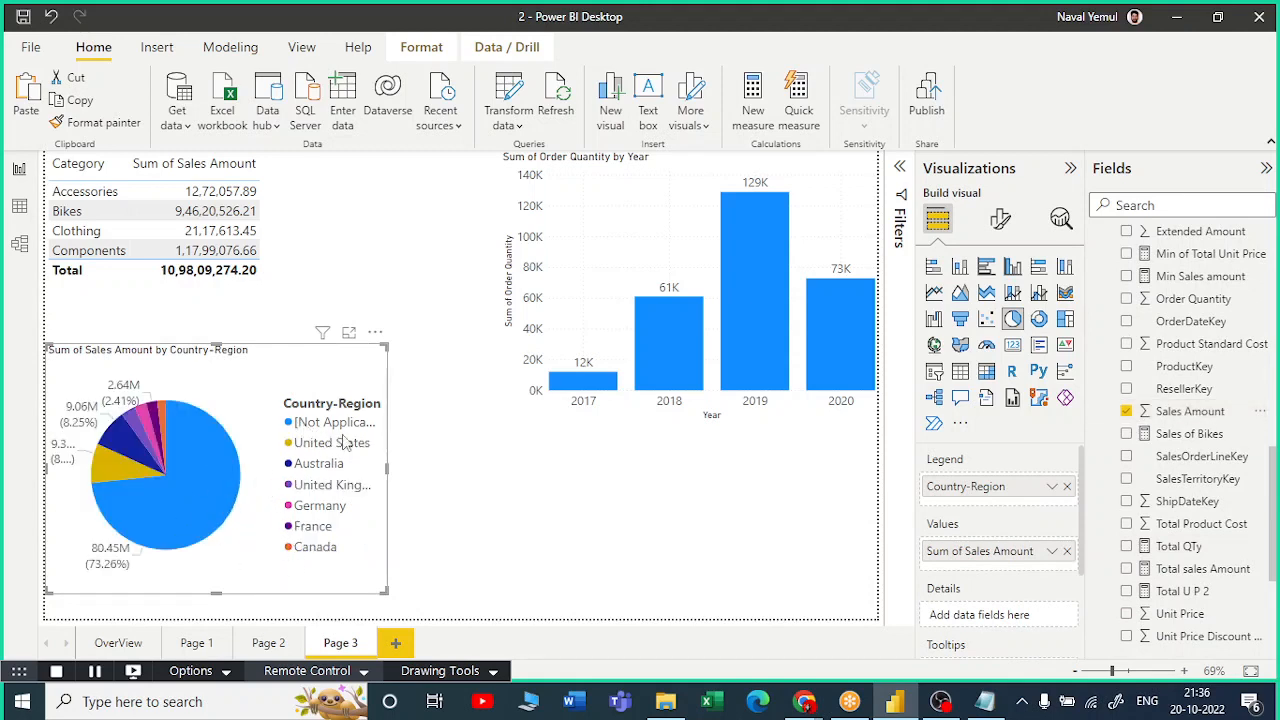
Filter the pie chart by Country-Region to exclude the [Not Applicable] entry.
{"action": "left_click", "coordinate": [897, 170]}
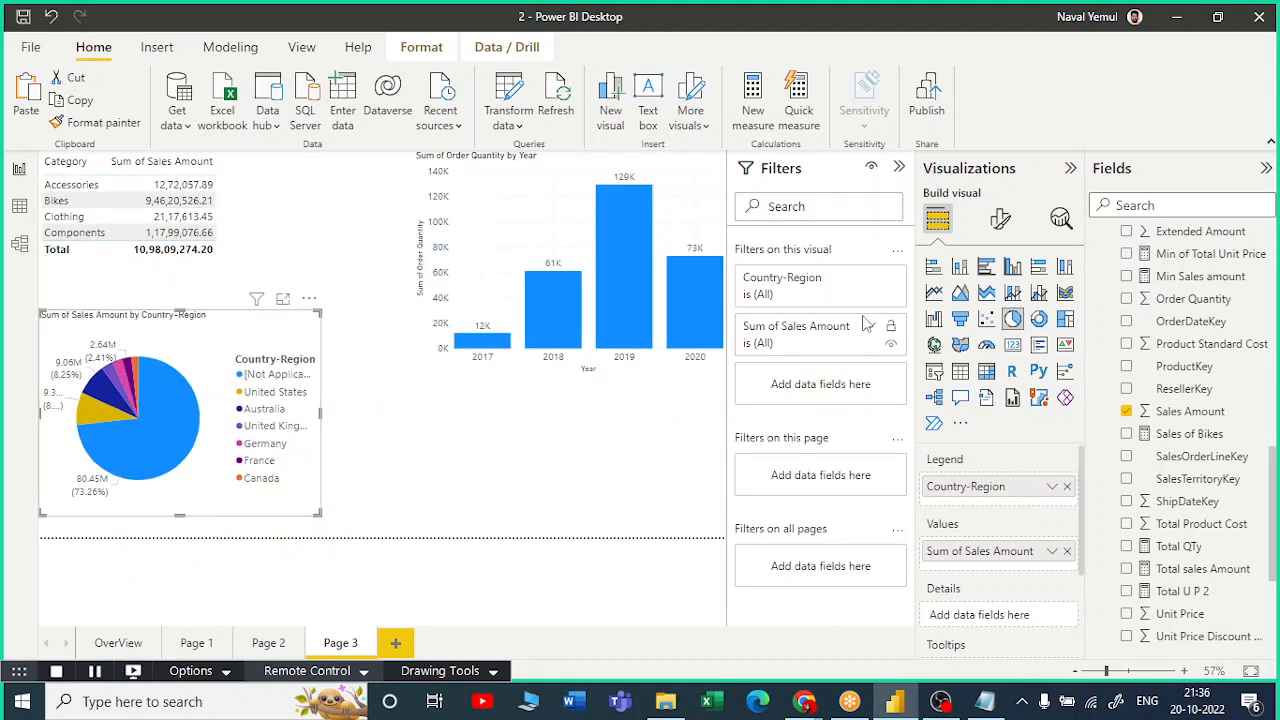
{"action": "left_click", "coordinate": [872, 280]}
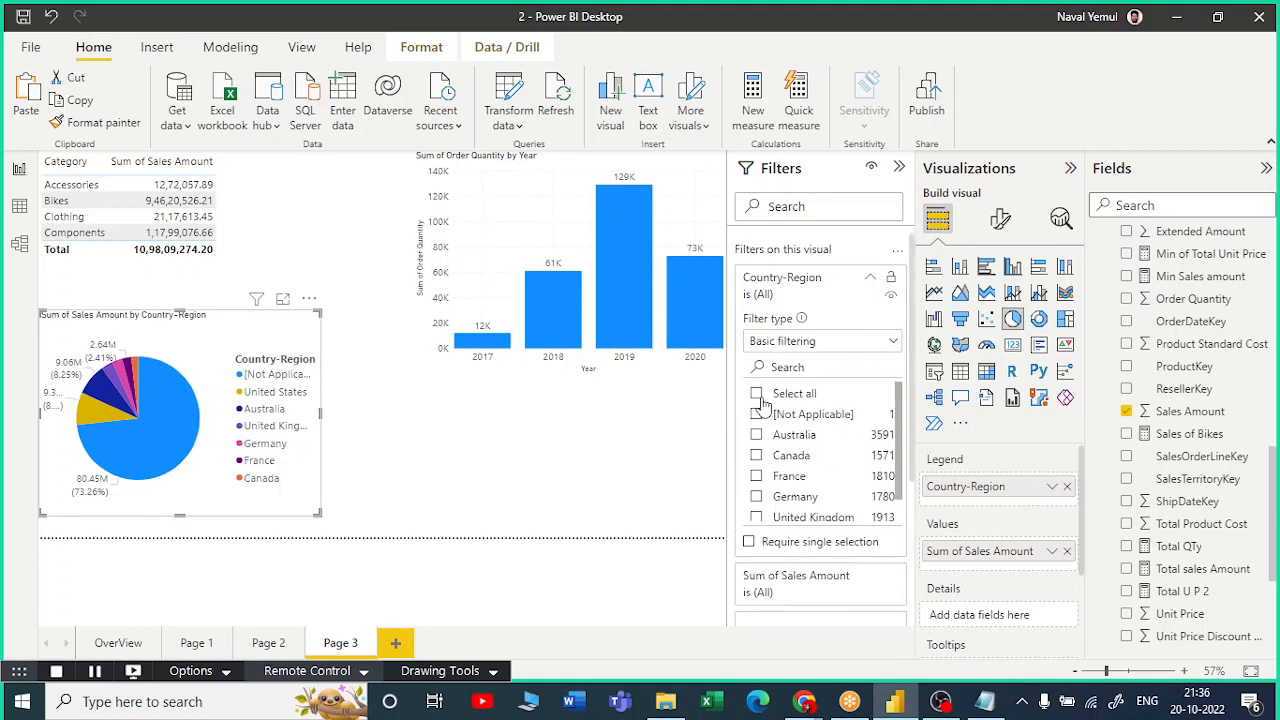
{"action": "left_click", "coordinate": [770, 415]}
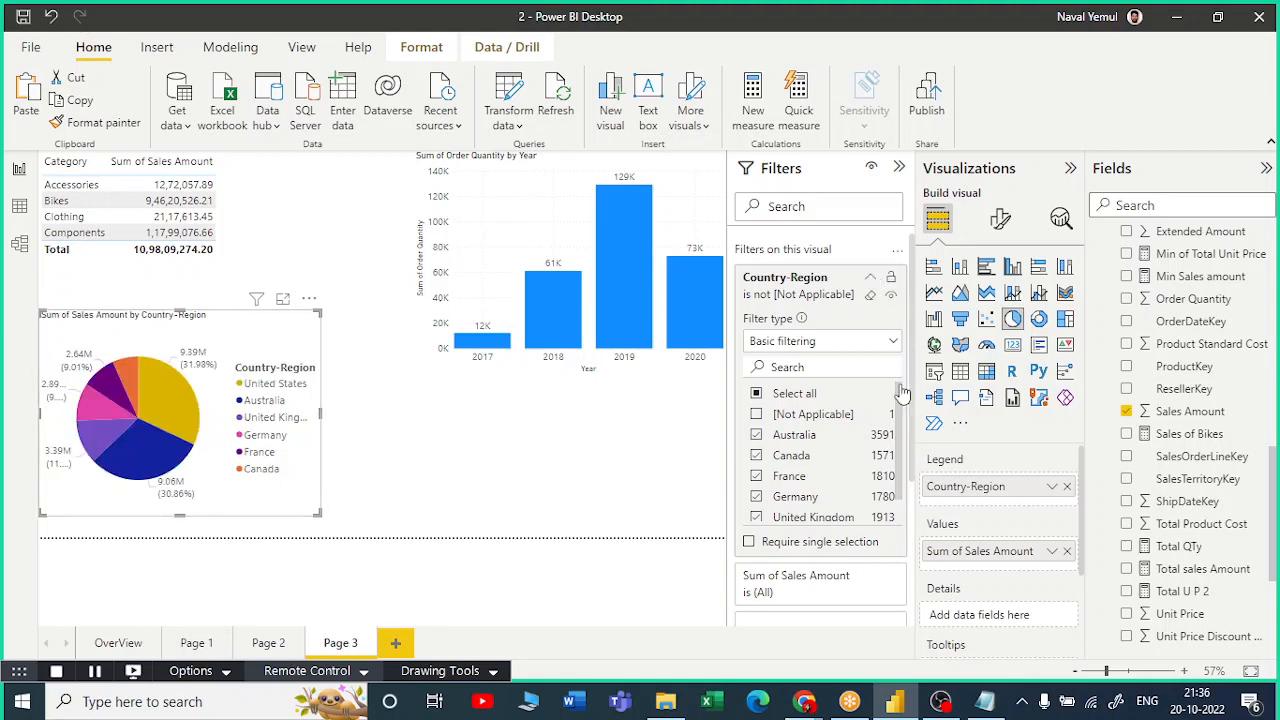
{"action": "left_click", "coordinate": [900, 168]}
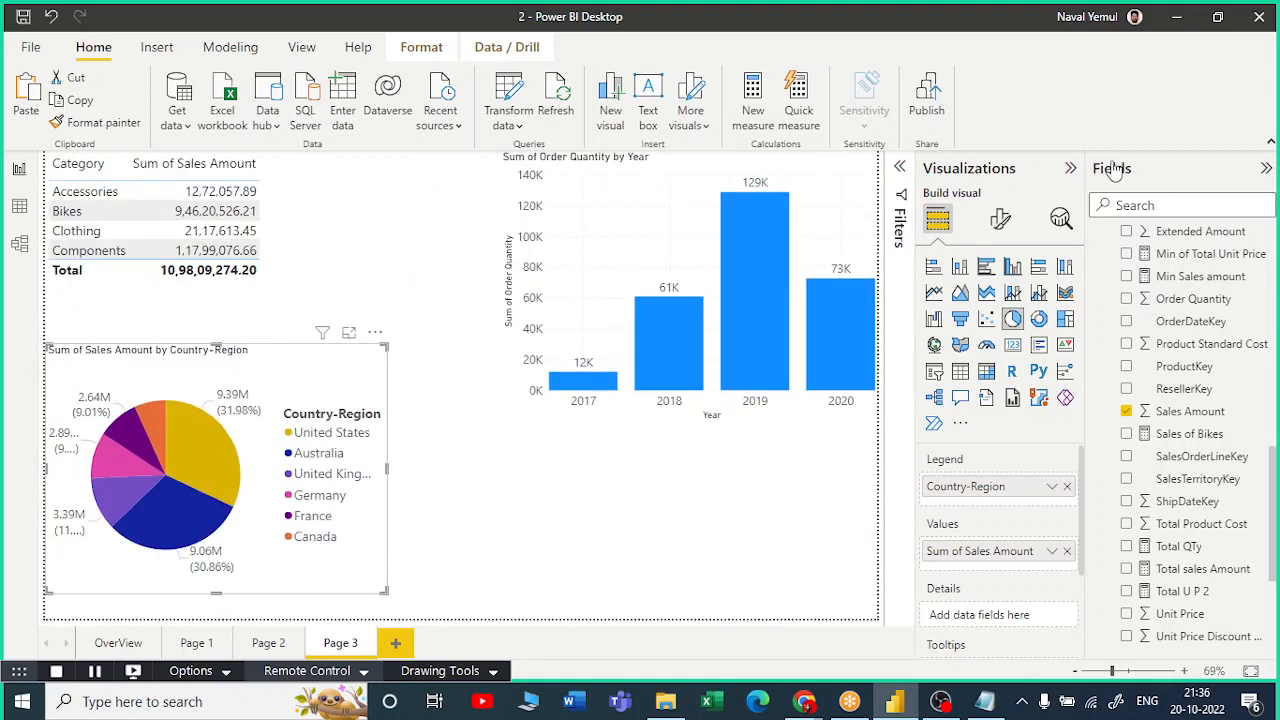
Shrink the pie chart from its upper-right corner and the column chart from its lower-left corner to free page space.
{"action": "left_click", "coordinate": [1070, 169]}
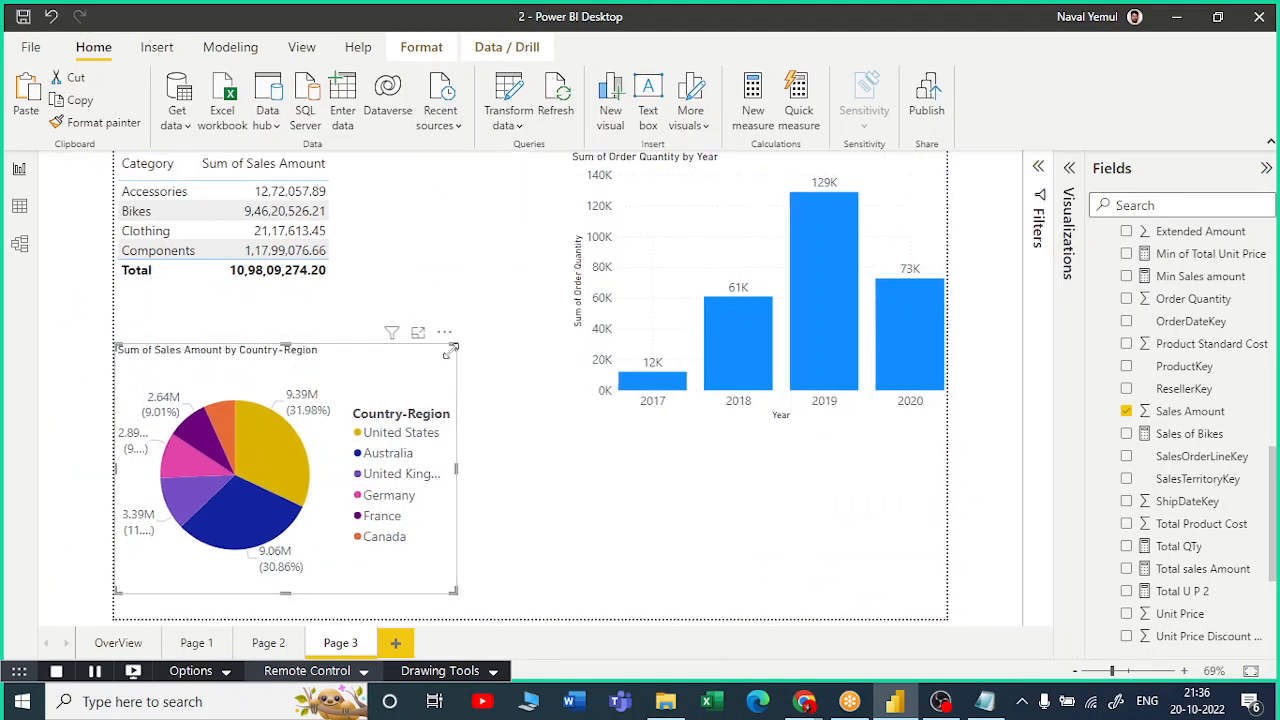
{"action": "left_click_drag", "start_coordinate": [457, 343], "coordinate": [430, 404]}
{"action": "left_click", "coordinate": [592, 416]}
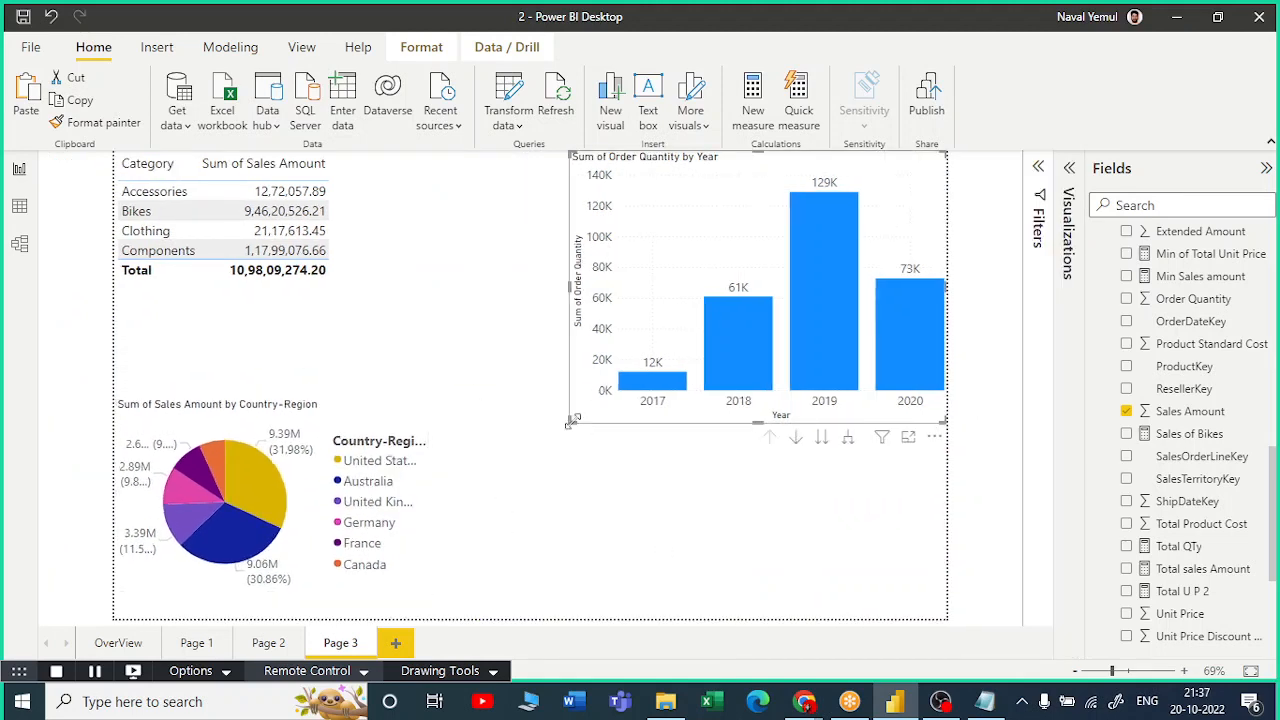
{"action": "left_click_drag", "start_coordinate": [598, 408], "coordinate": [640, 400]}
{"action": "left_click", "coordinate": [1022, 243]}
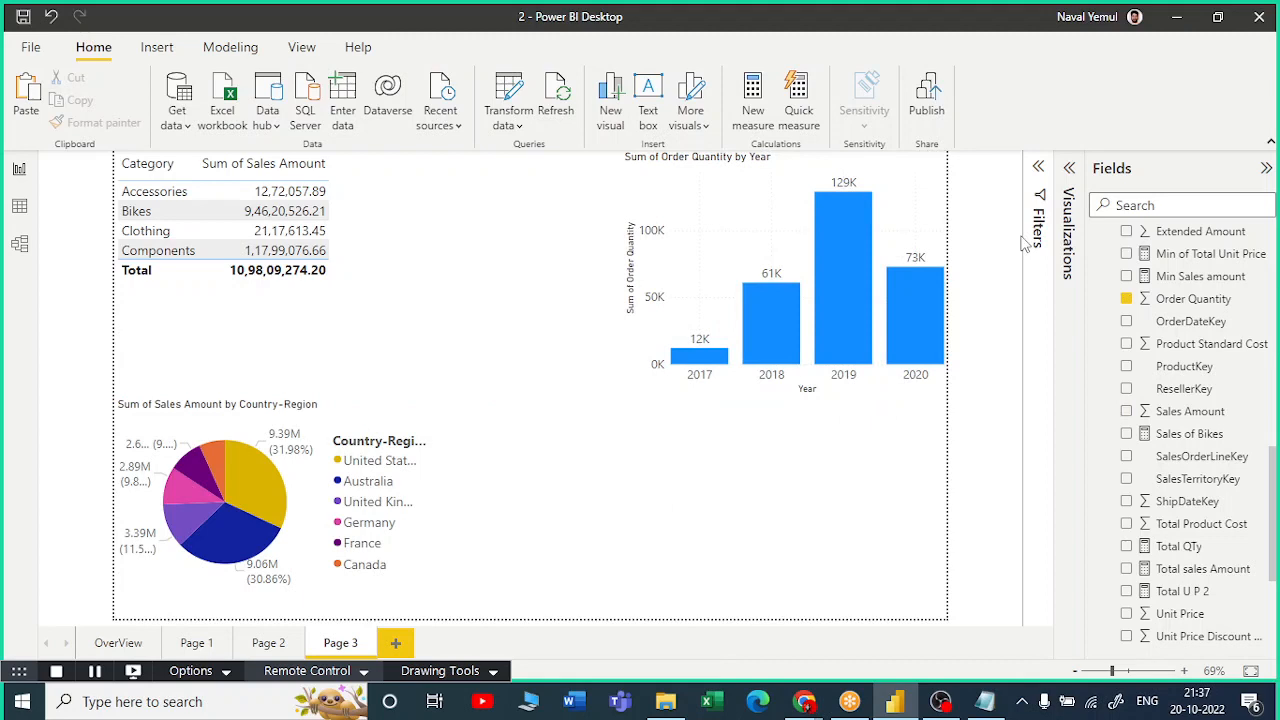
Insert a slicer in the empty area below the column chart.
{"action": "left_click", "coordinate": [1070, 169]}
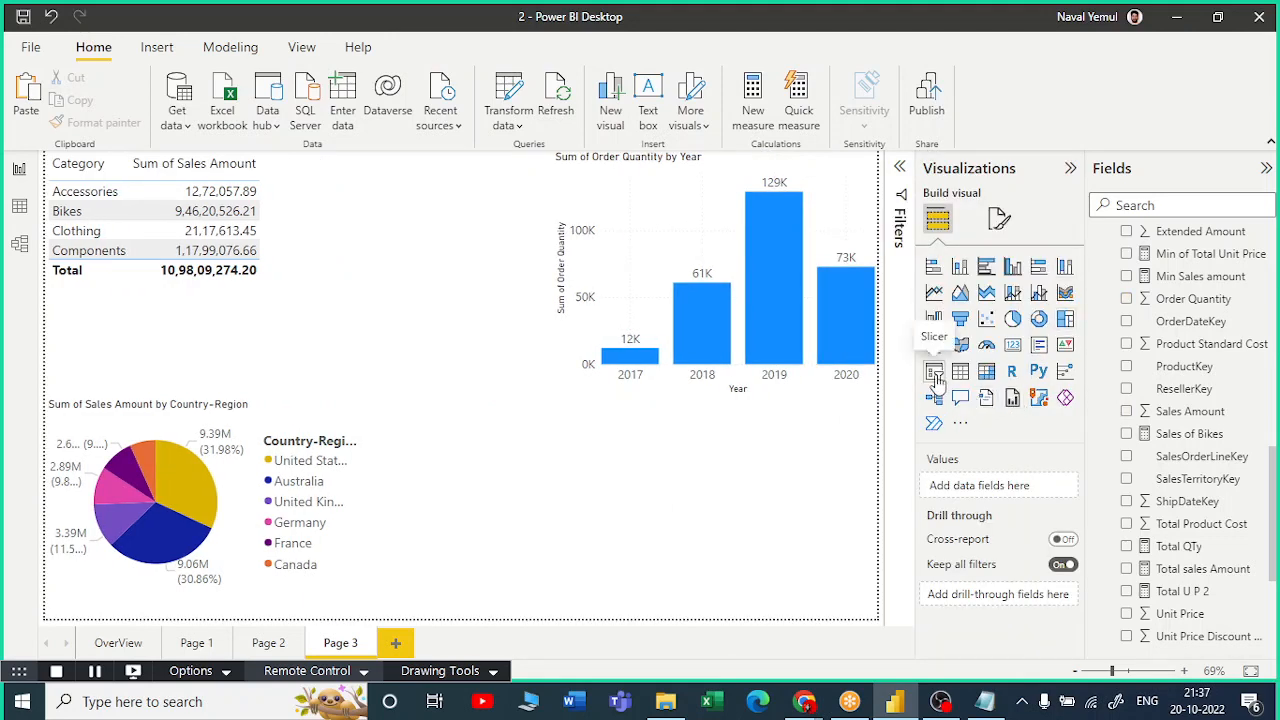
{"action": "left_click_drag", "start_coordinate": [549, 501], "coordinate": [617, 514]}
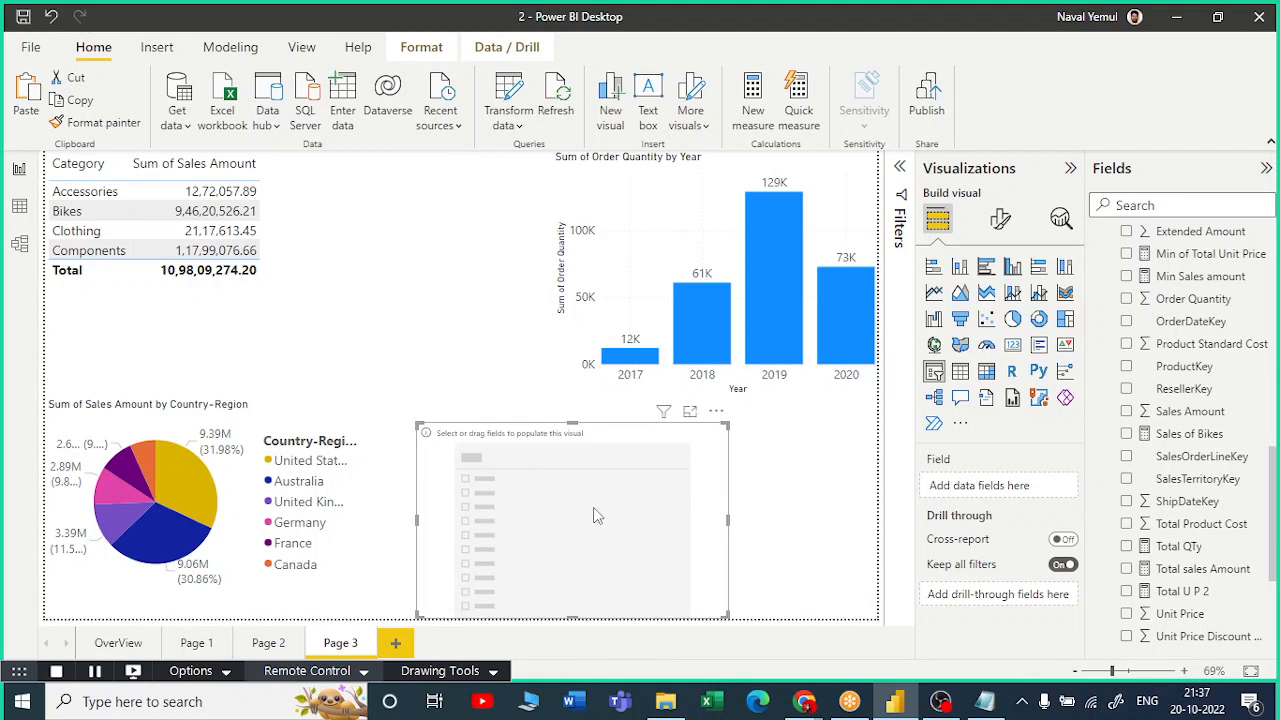
{"action": "left_click_drag", "start_coordinate": [594, 515], "coordinate": [646, 495]}
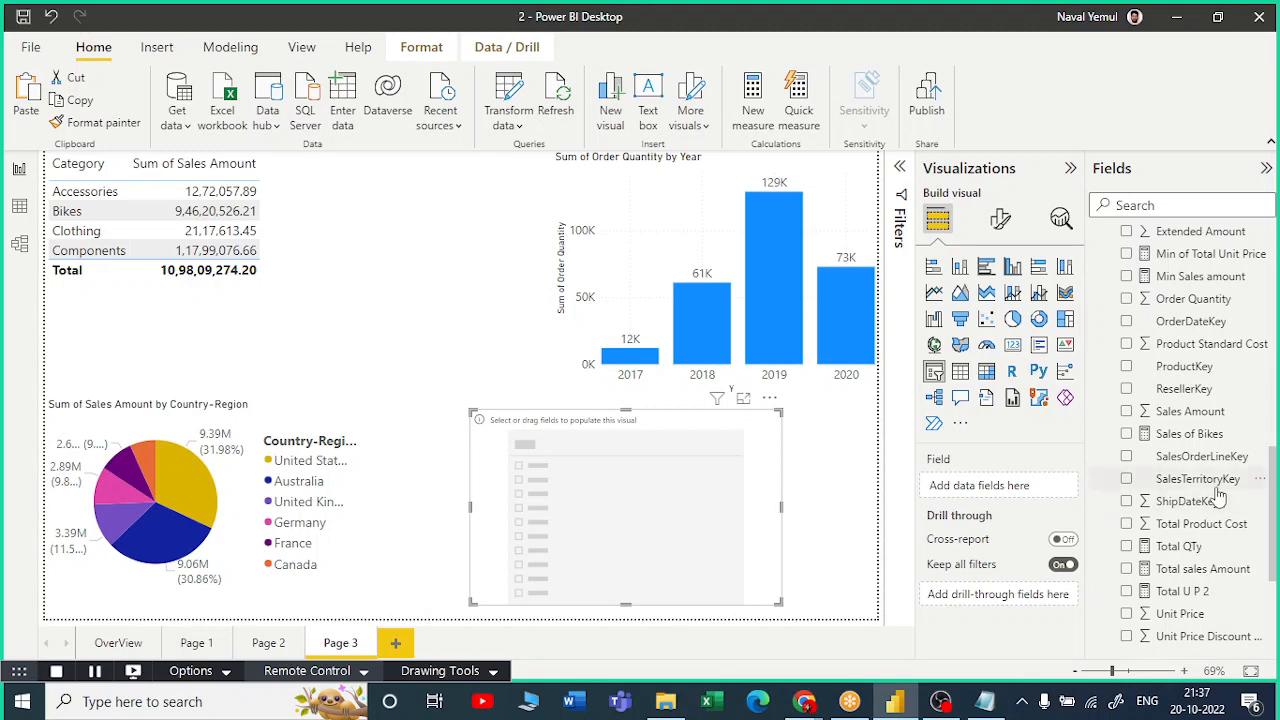
Set the Product table's Category as the slicer's field.
{"action": "scroll", "coordinate": [1210, 490], "scroll_direction": "up", "scroll_amount": 10}
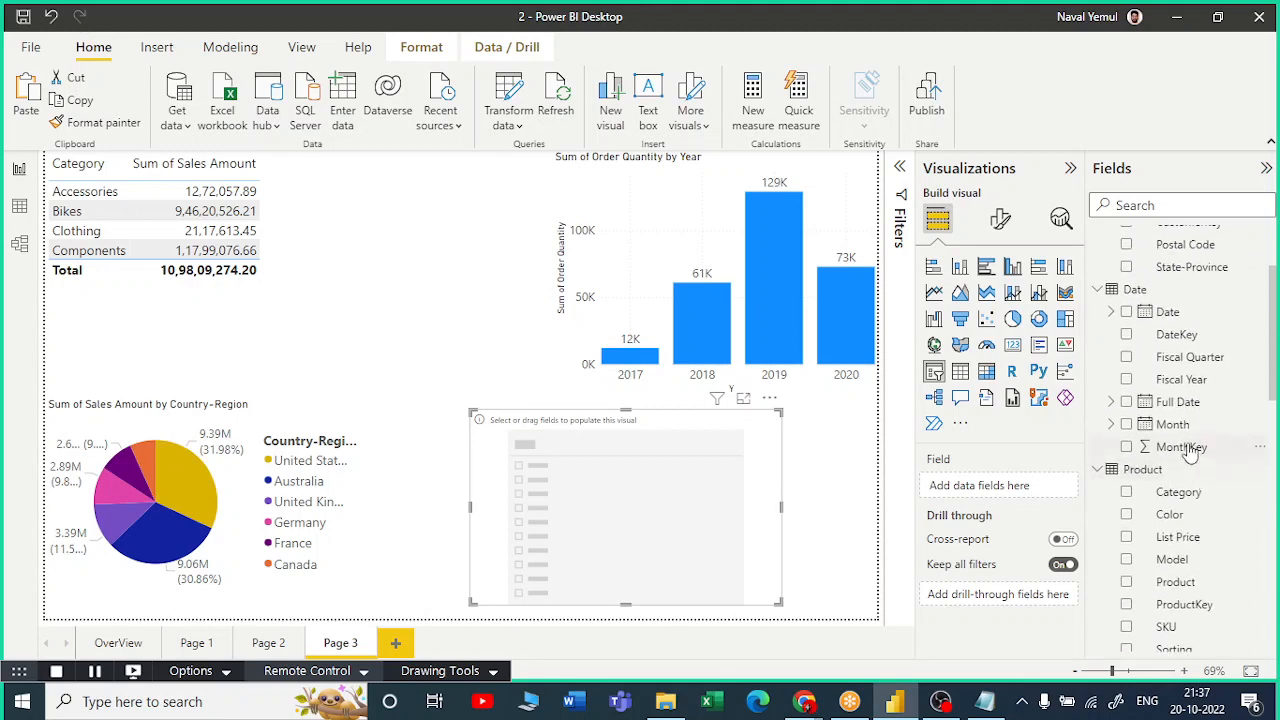
{"action": "scroll", "coordinate": [1185, 455], "scroll_direction": "up", "scroll_amount": 3}
{"action": "scroll", "coordinate": [1170, 460], "scroll_direction": "down", "scroll_amount": 6}
{"action": "scroll", "coordinate": [1165, 465], "scroll_direction": "up", "scroll_amount": 5}
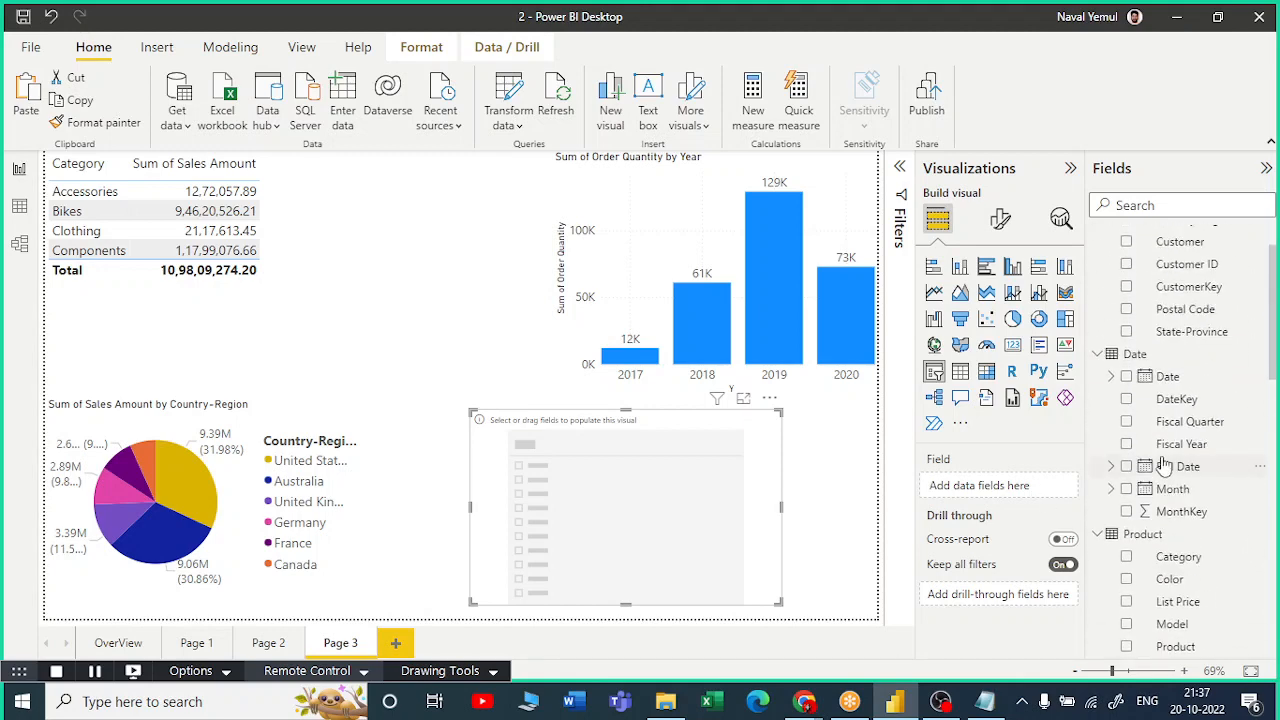
{"action": "scroll", "coordinate": [1150, 460], "scroll_direction": "down", "scroll_amount": 3}
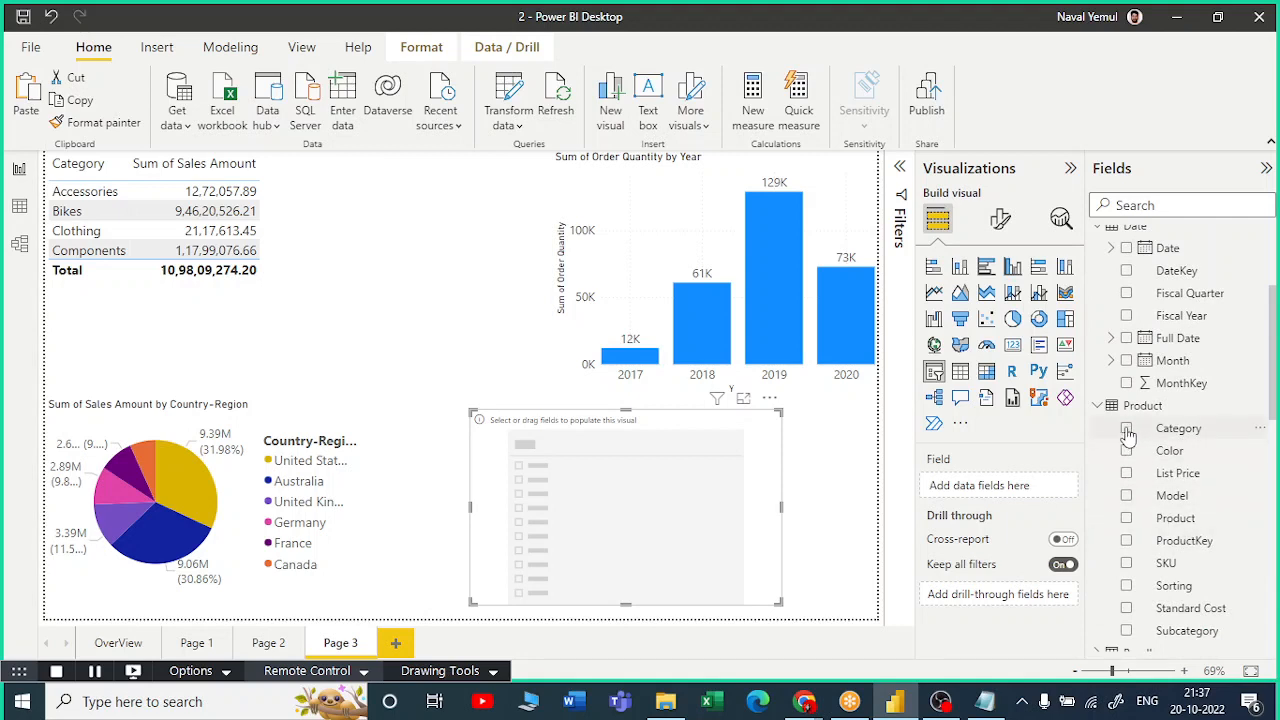
{"action": "left_click", "coordinate": [1127, 430]}
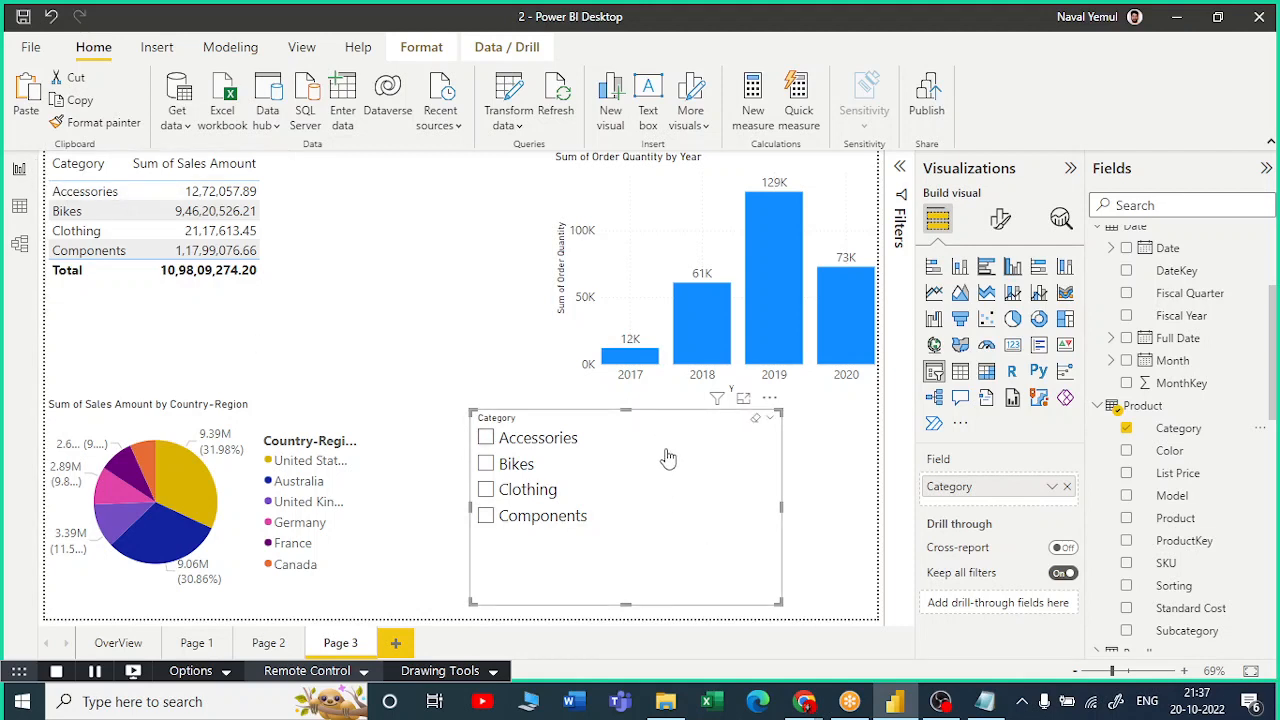
Move the category slicer slightly towards the page's lower-right corner and filter the page to Accessories with it.
{"action": "left_click_drag", "start_coordinate": [666, 457], "coordinate": [703, 481]}
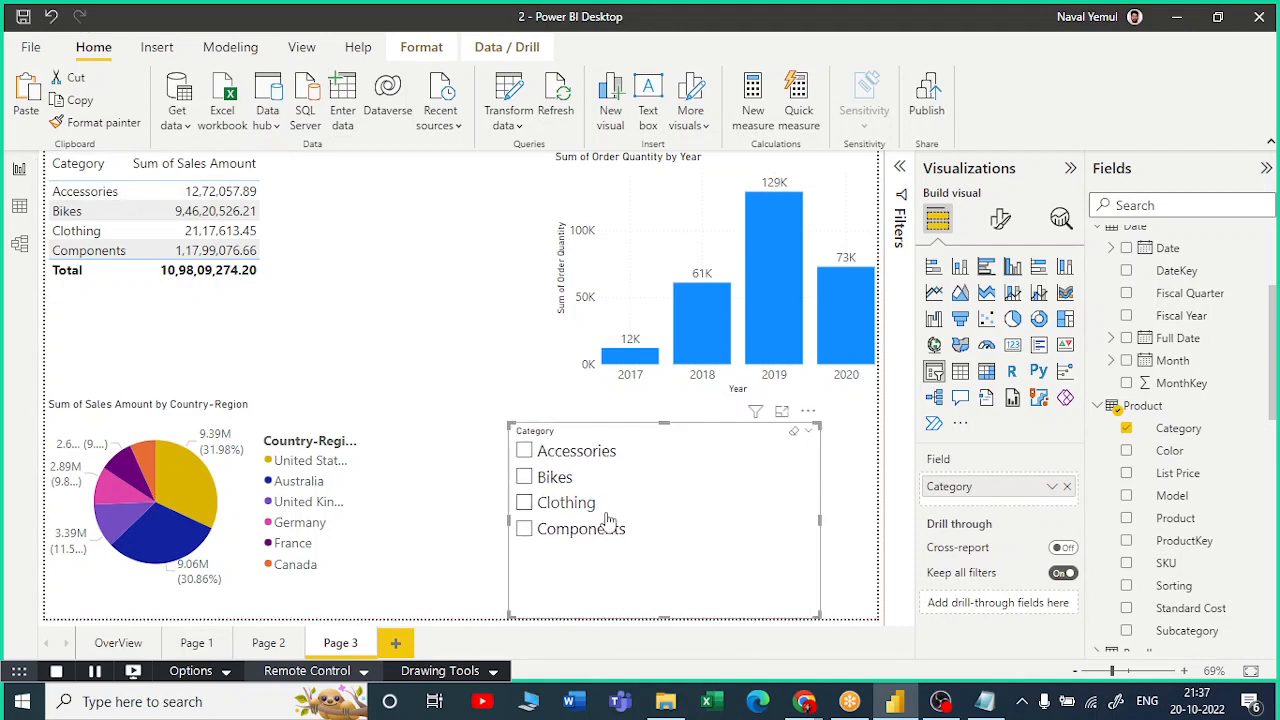
{"action": "left_click", "coordinate": [526, 455]}
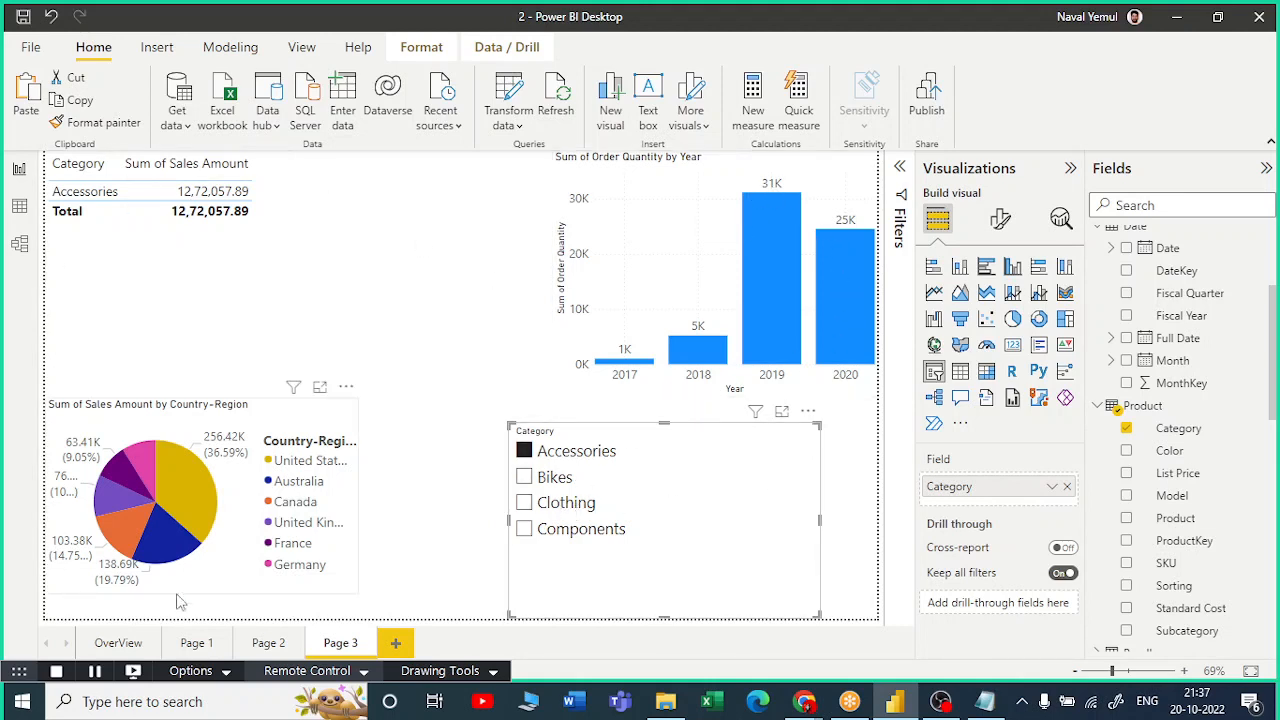
{"action": "left_click", "coordinate": [416, 256]}
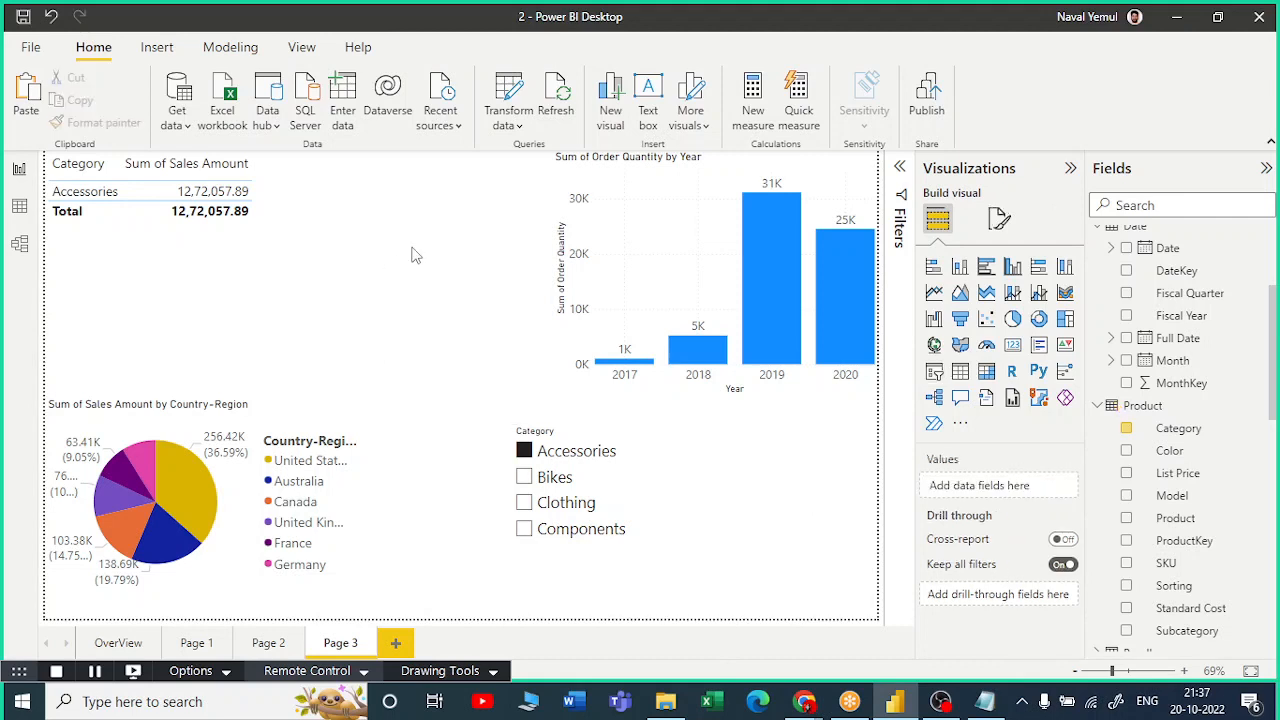
Insert a card between the table and the column chart that shows the Sales table's Sales Amount.
{"action": "left_click", "coordinate": [1012, 344]}
{"action": "left_click_drag", "start_coordinate": [429, 286], "coordinate": [415, 284]}
{"action": "scroll", "coordinate": [1165, 540], "scroll_direction": "down", "scroll_amount": 5}
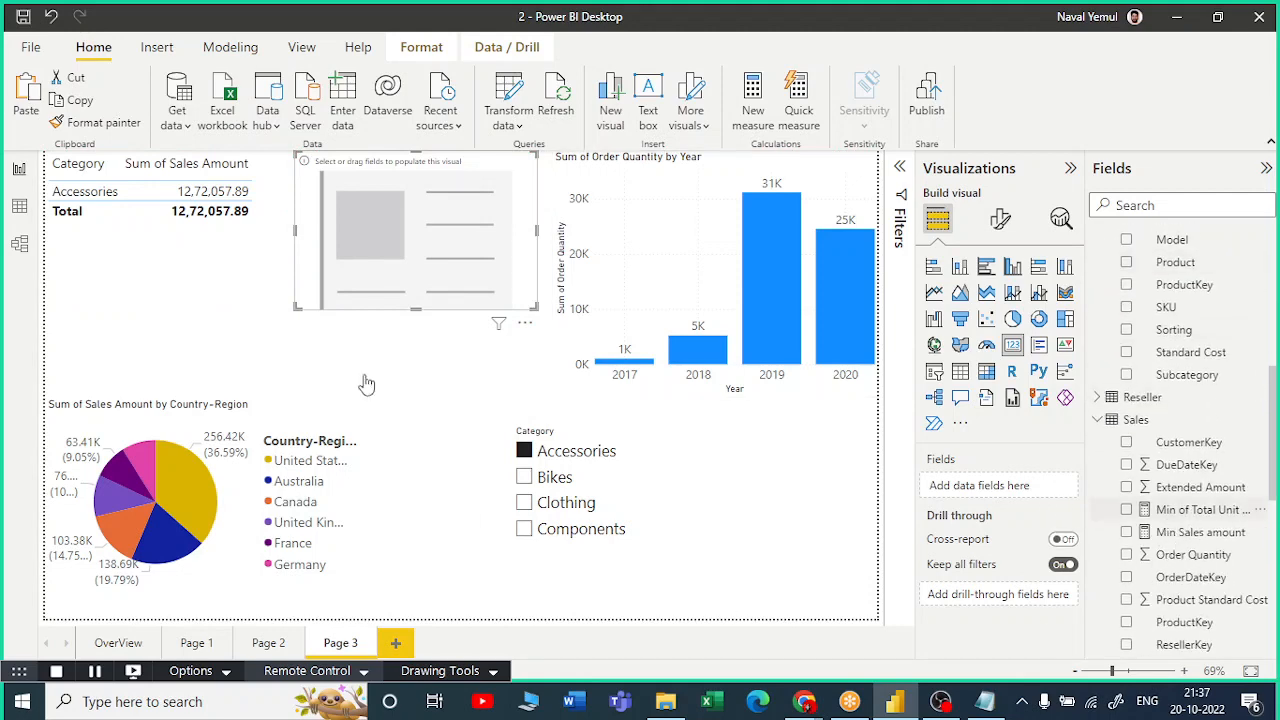
{"action": "scroll", "coordinate": [1210, 560], "scroll_direction": "down", "scroll_amount": 8}
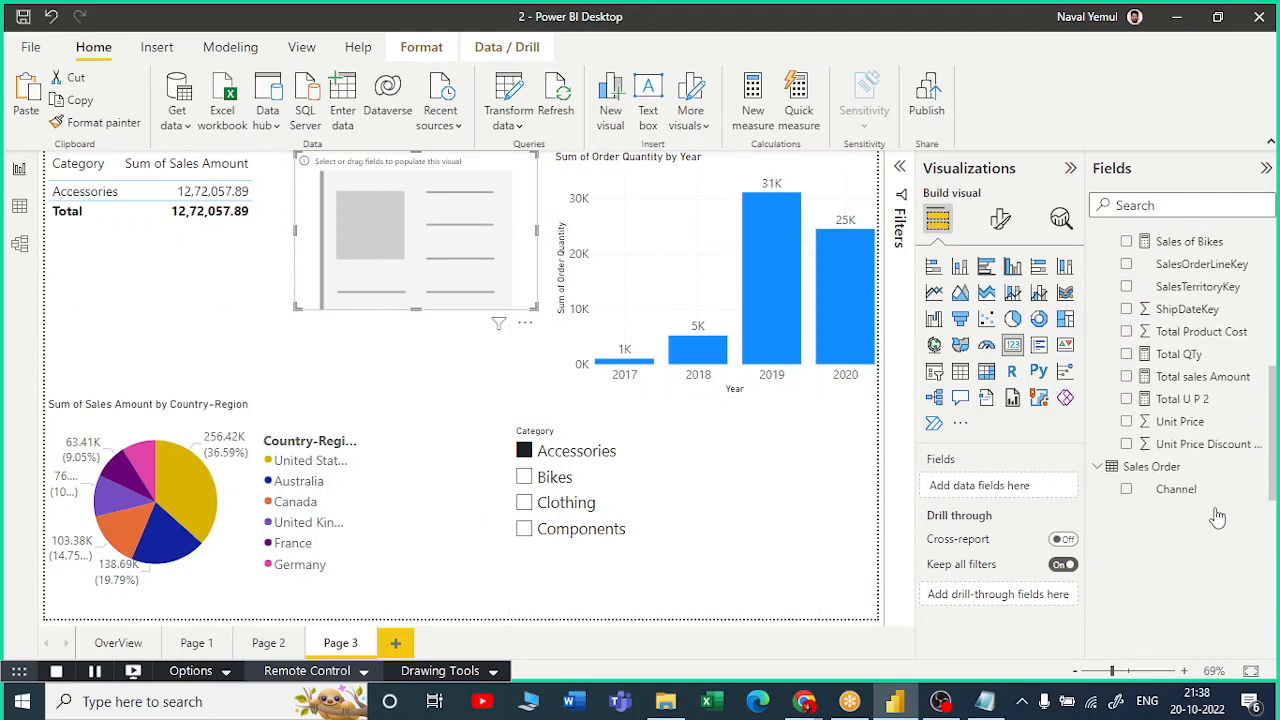
{"action": "scroll", "coordinate": [1215, 515], "scroll_direction": "up", "scroll_amount": 5}
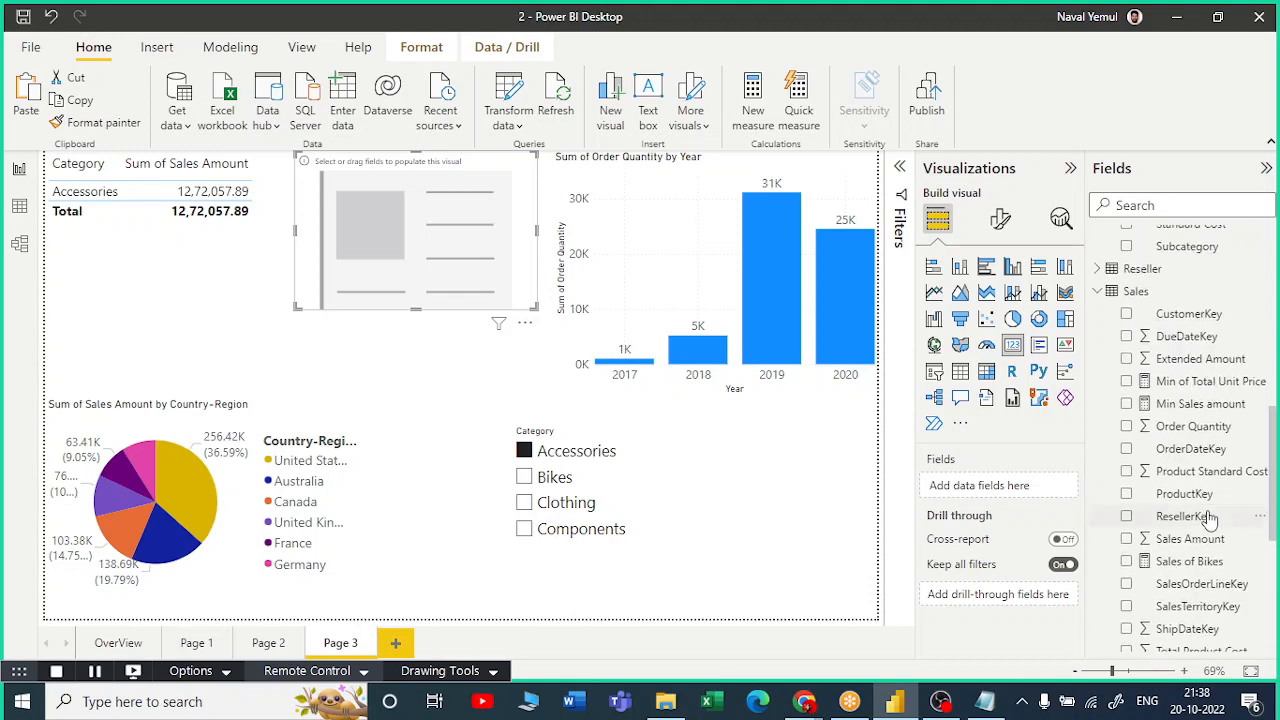
{"action": "scroll", "coordinate": [1127, 460], "scroll_direction": "down", "scroll_amount": 1}
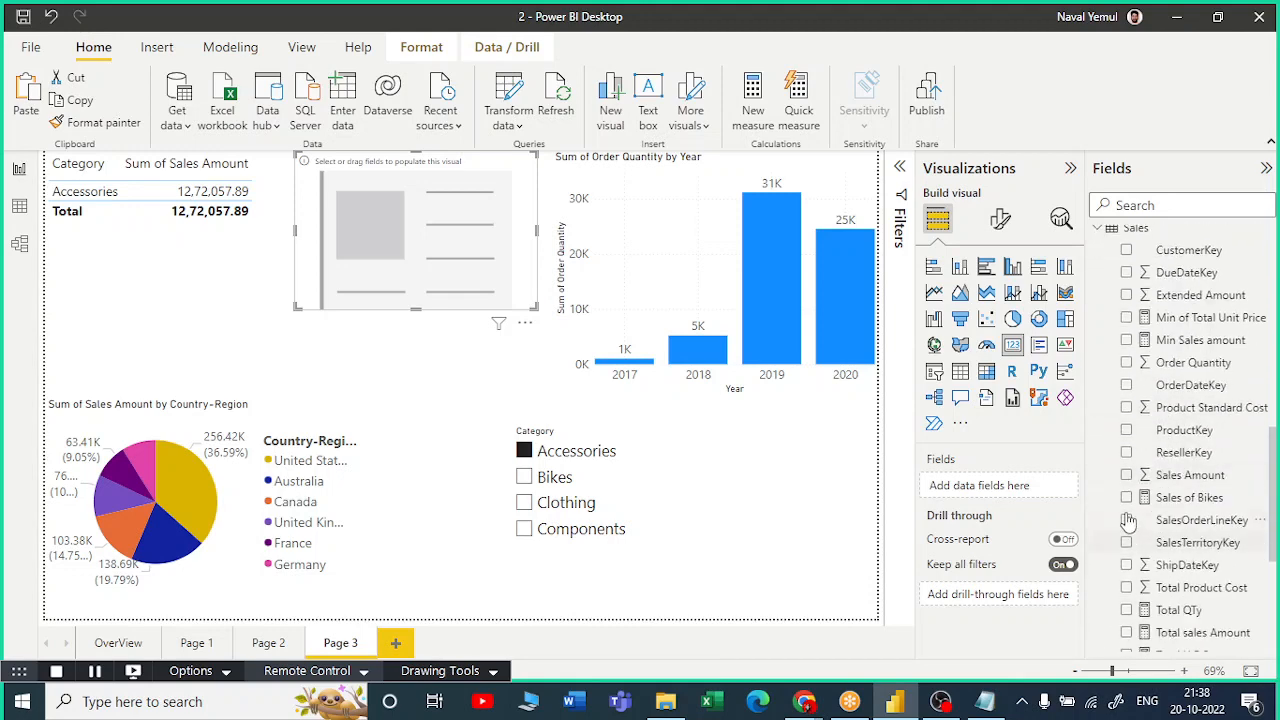
{"action": "left_click", "coordinate": [1128, 478]}
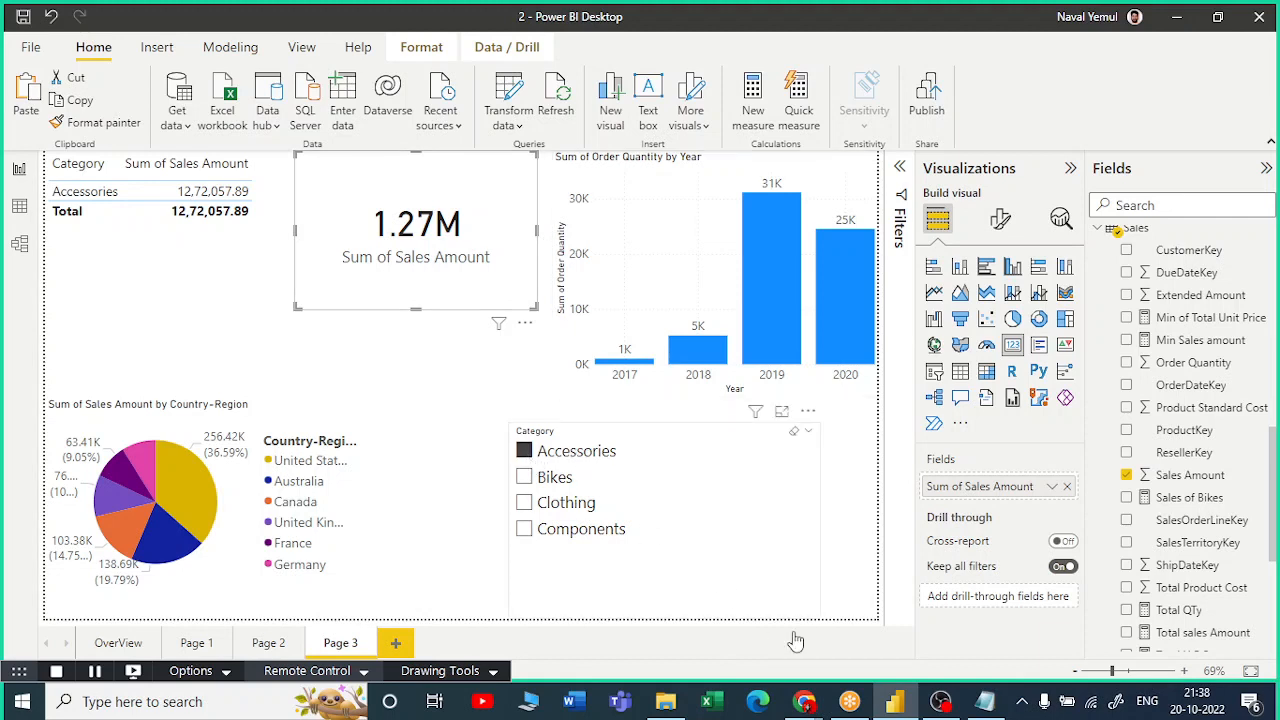
Clear Accessories in the category slicer and filter the page to Bikes instead.
{"action": "left_click", "coordinate": [686, 514]}
{"action": "left_click", "coordinate": [524, 451]}
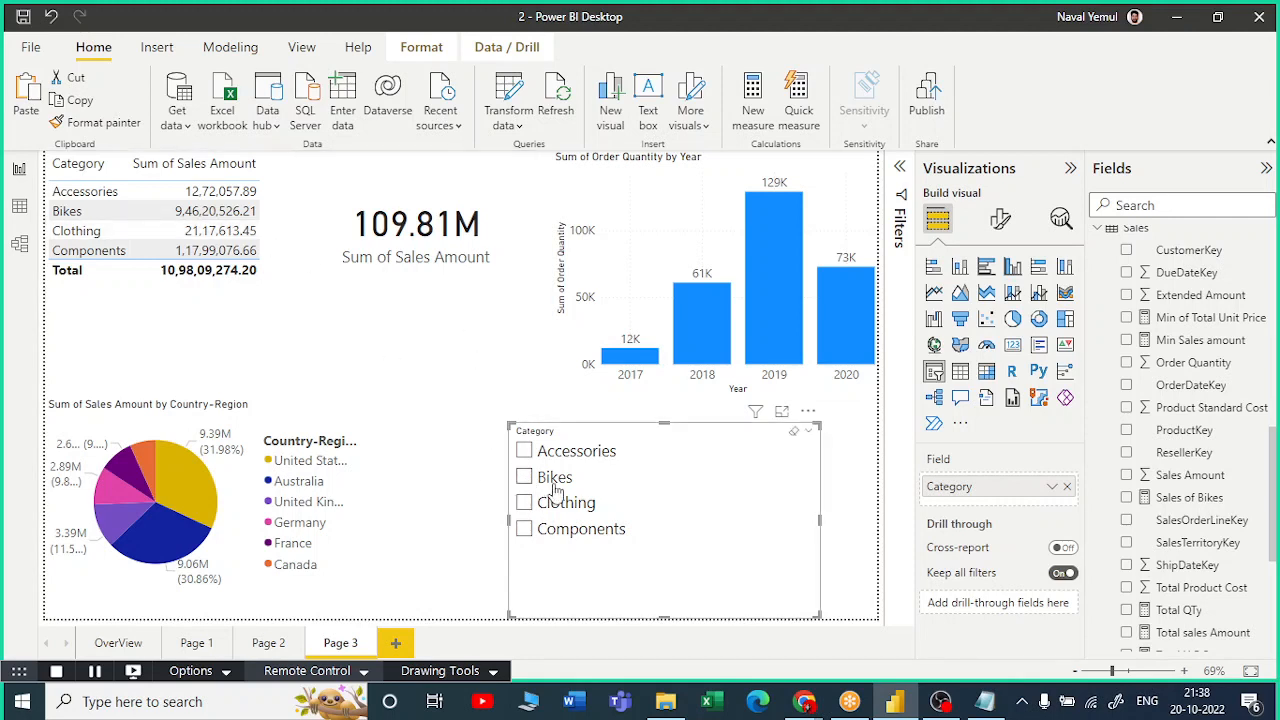
{"action": "left_click", "coordinate": [525, 479]}
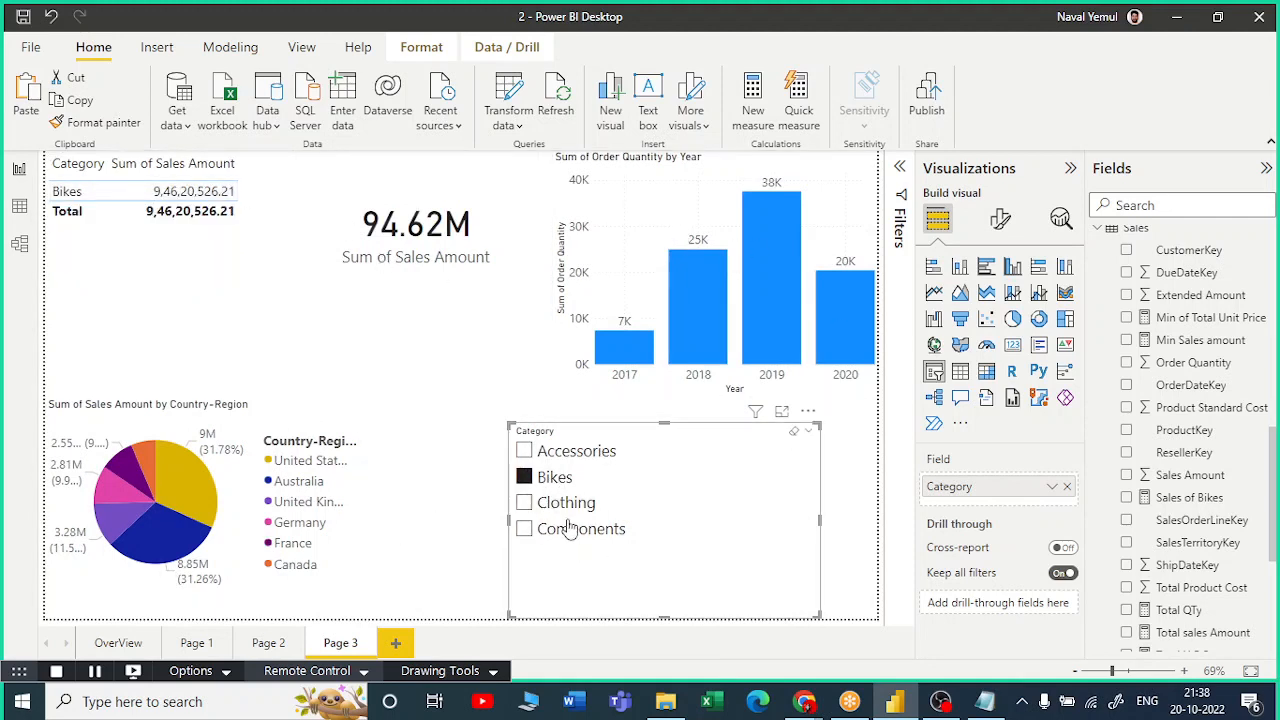
Clear Bikes in the category slicer and replace the slicer's Category field with the Date table's Date.
{"action": "left_click", "coordinate": [528, 480]}
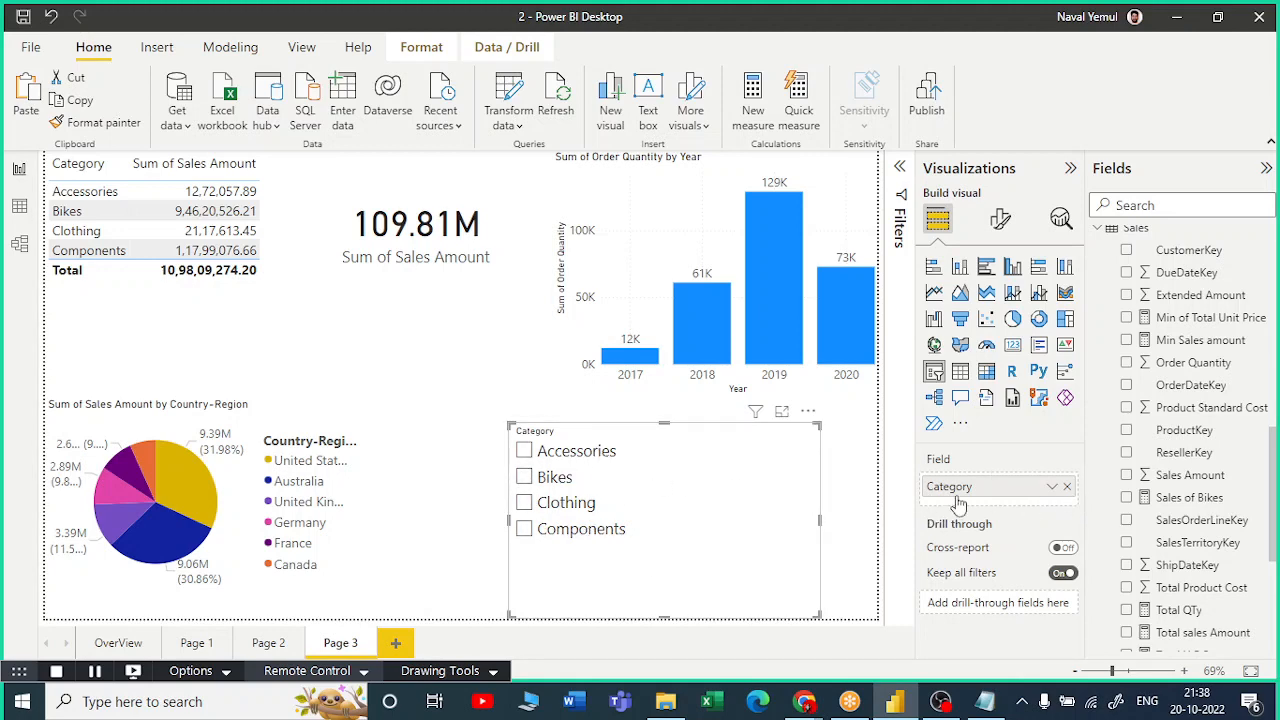
{"action": "left_click", "coordinate": [1067, 487]}
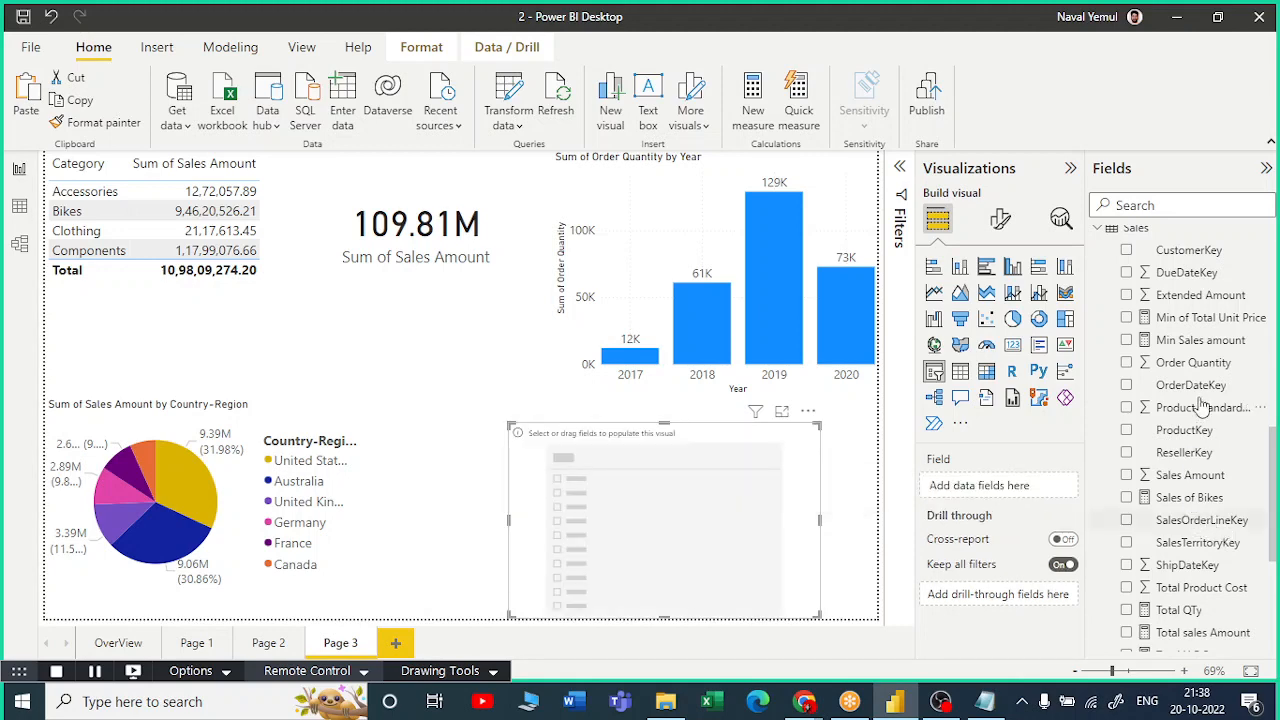
{"action": "scroll", "coordinate": [1180, 405], "scroll_direction": "up", "scroll_amount": 10}
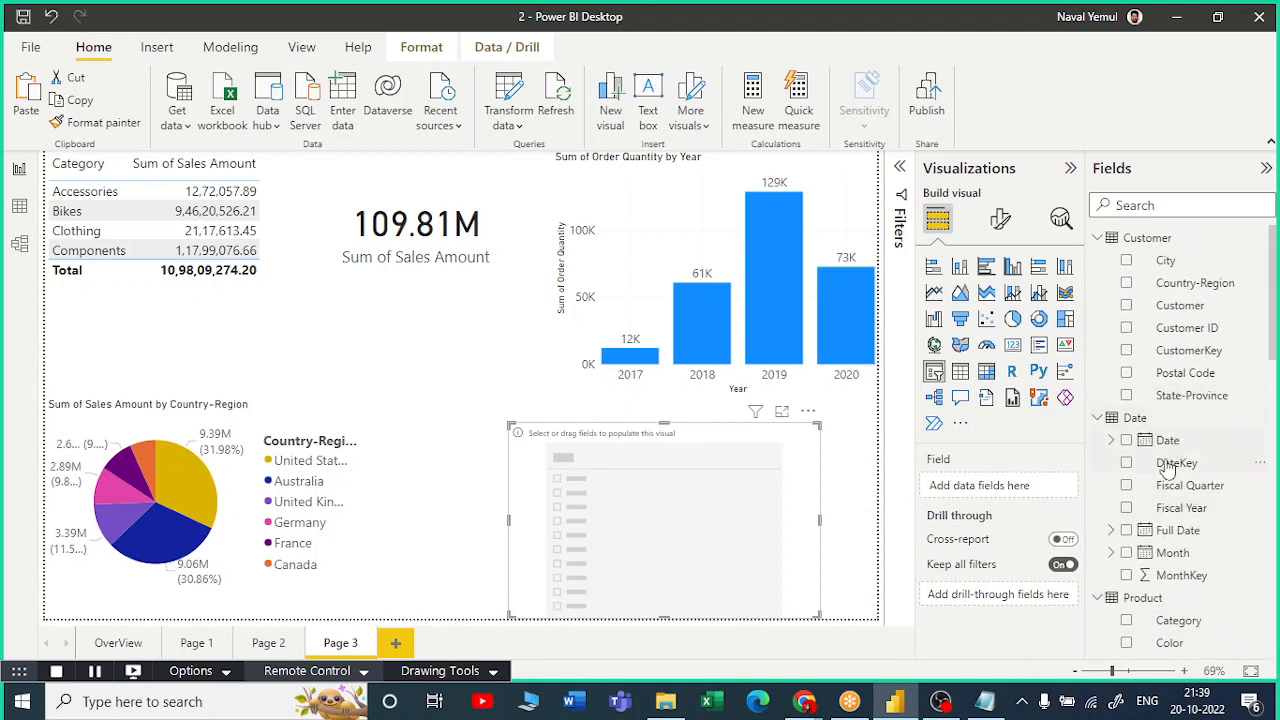
{"action": "left_click_drag", "start_coordinate": [1128, 450], "coordinate": [610, 535]}
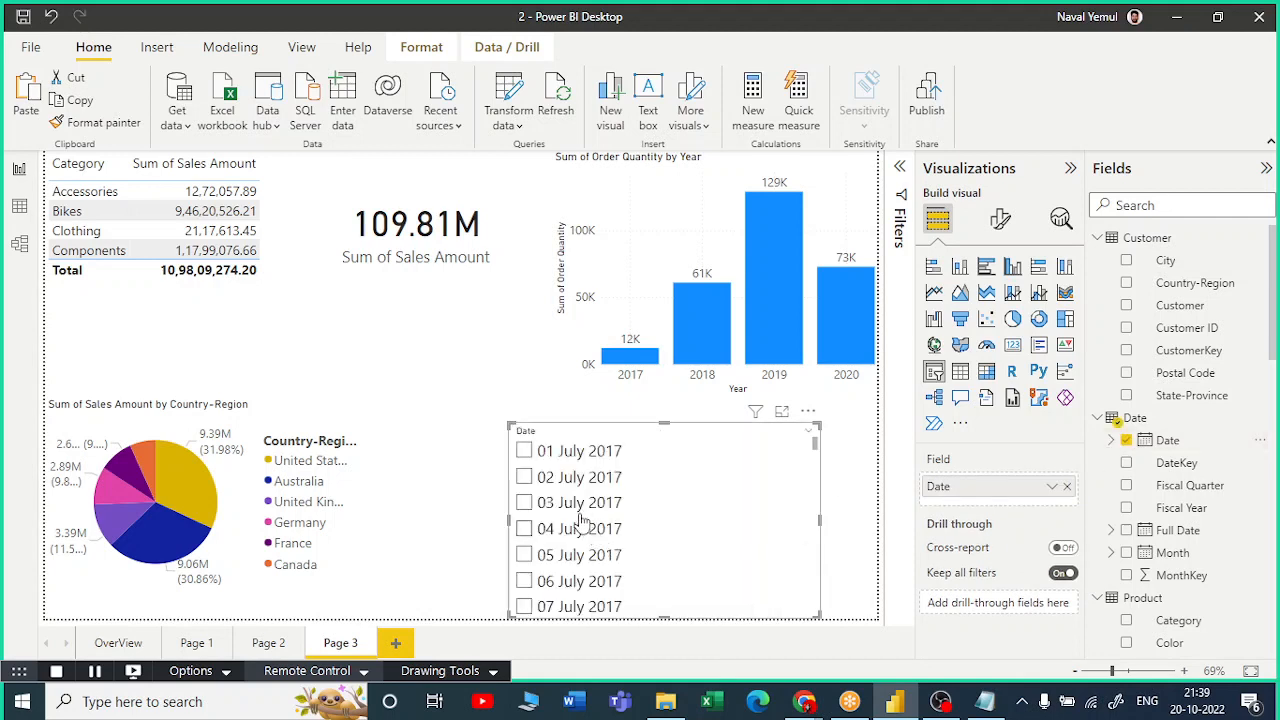
Look through the slicer's individual dates and switch its Date field to Date Hierarchy.
{"action": "scroll", "coordinate": [585, 545], "scroll_direction": "down", "scroll_amount": 3}
{"action": "scroll", "coordinate": [590, 555], "scroll_direction": "down", "scroll_amount": 9}
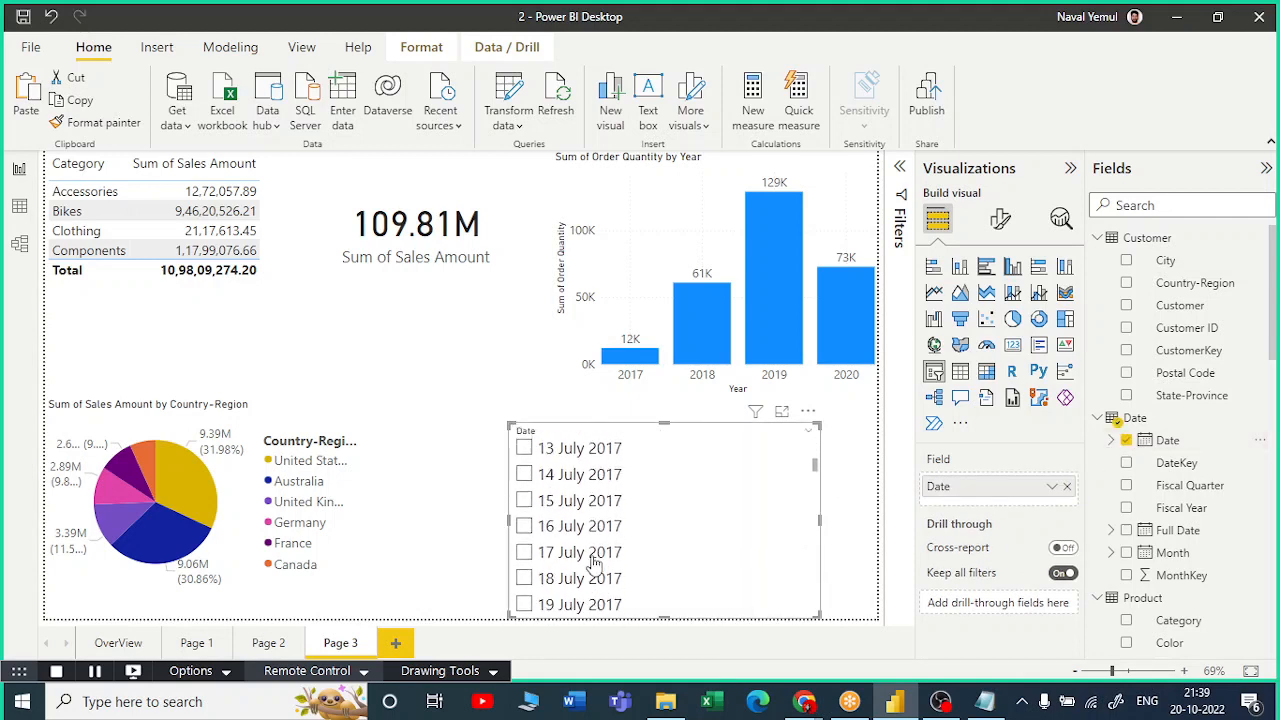
{"action": "scroll", "coordinate": [588, 535], "scroll_direction": "up", "scroll_amount": 11}
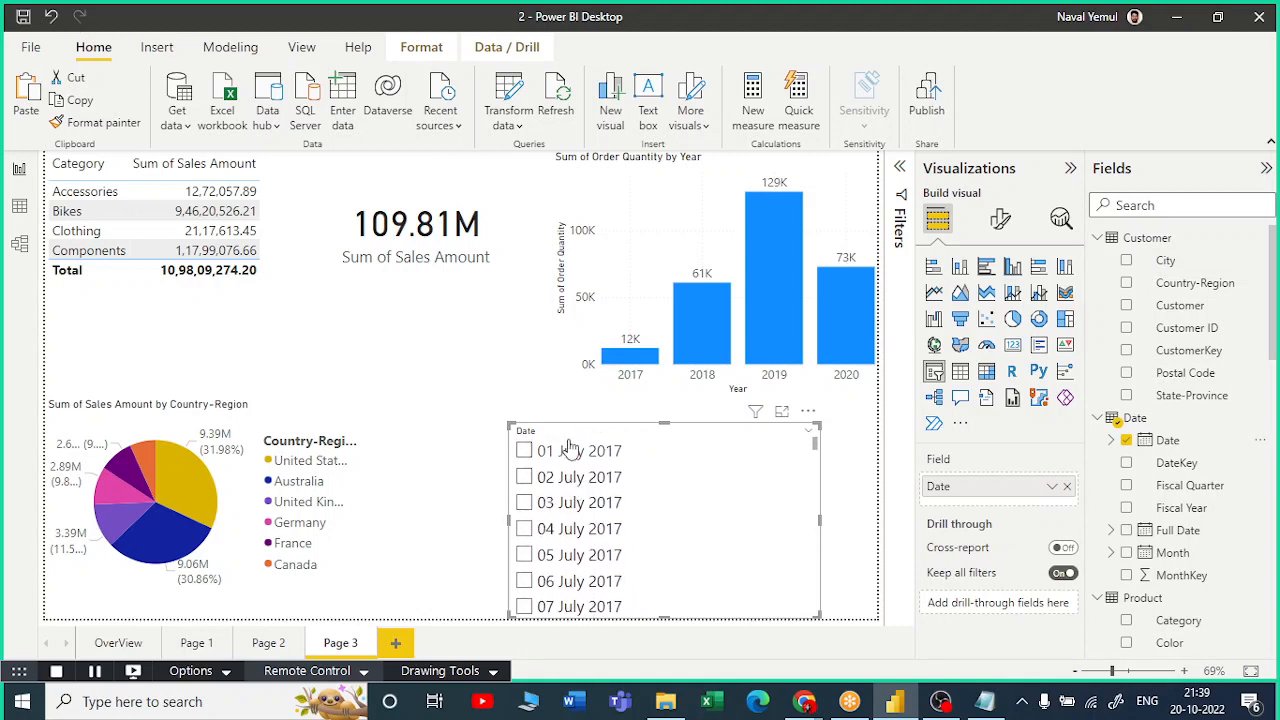
{"action": "scroll", "coordinate": [590, 540], "scroll_direction": "down", "scroll_amount": 2}
{"action": "scroll", "coordinate": [580, 530], "scroll_direction": "up", "scroll_amount": 2}
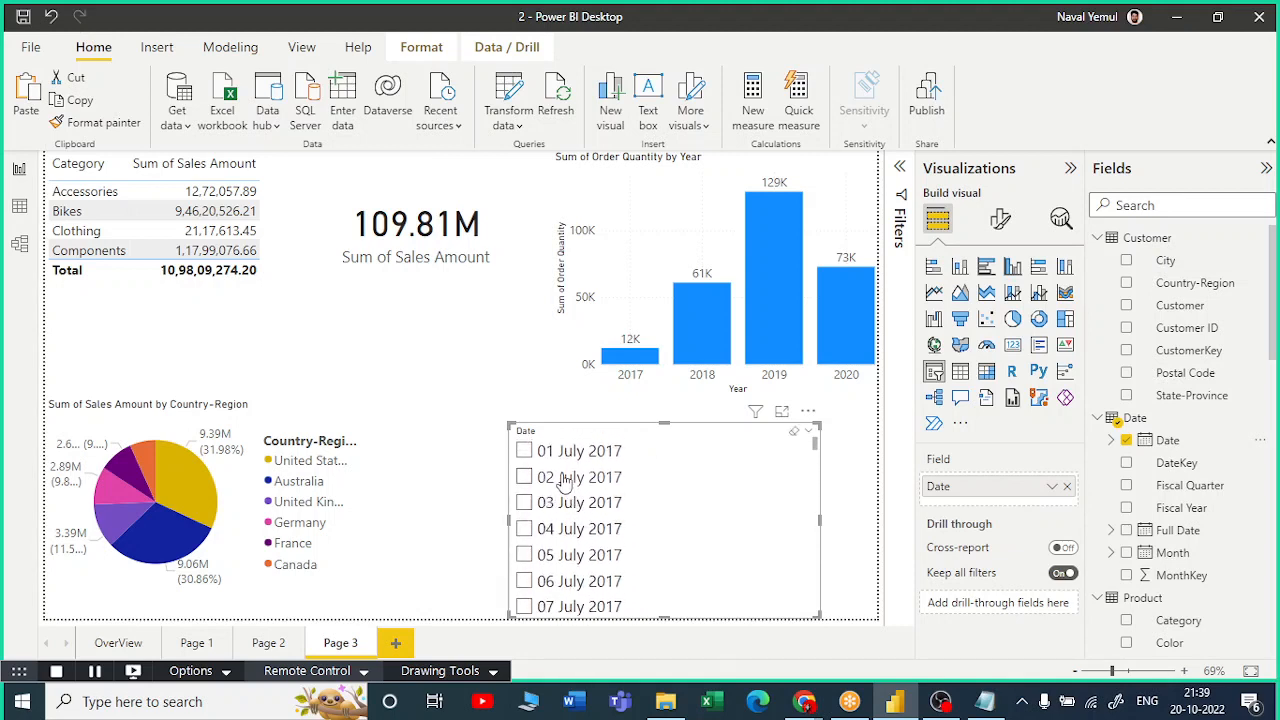
{"action": "left_click", "coordinate": [1053, 488]}
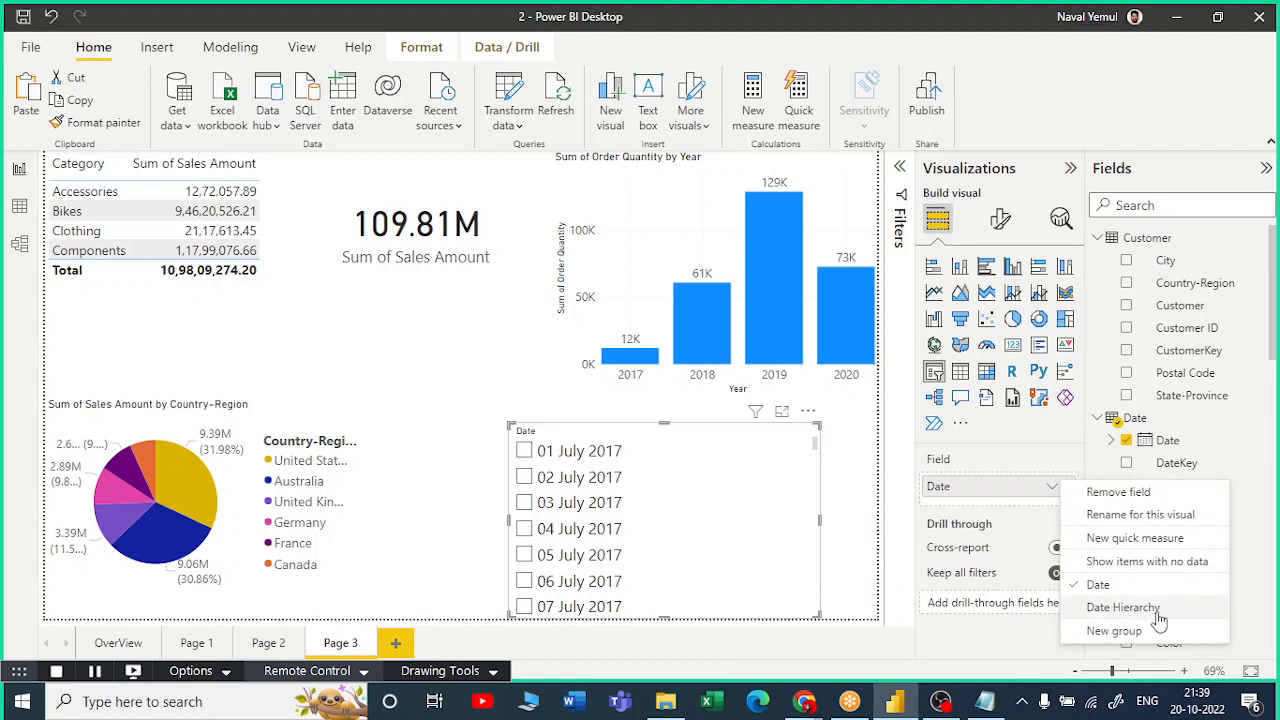
{"action": "left_click", "coordinate": [1122, 607]}
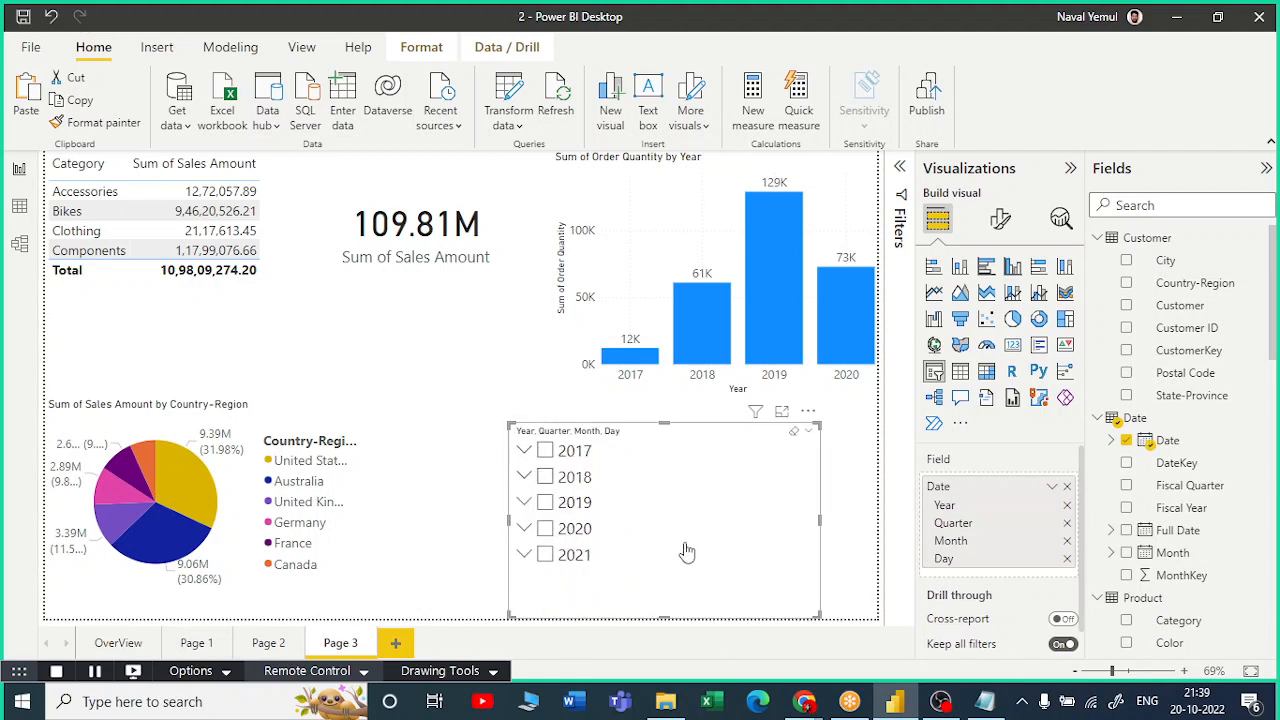
Expand 2017, Qtr 1 and January in the date slicer and try day 1 as the page filter, clearing it again.
{"action": "left_click", "coordinate": [523, 451]}
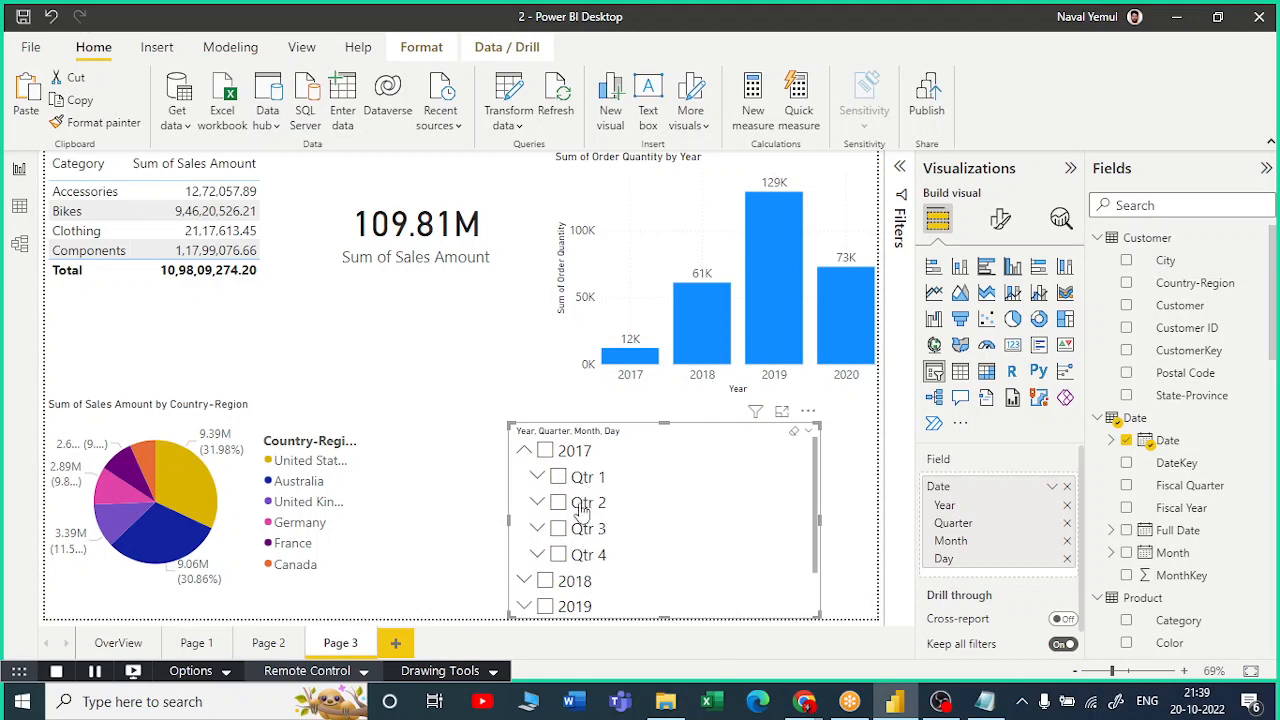
{"action": "left_click", "coordinate": [538, 477]}
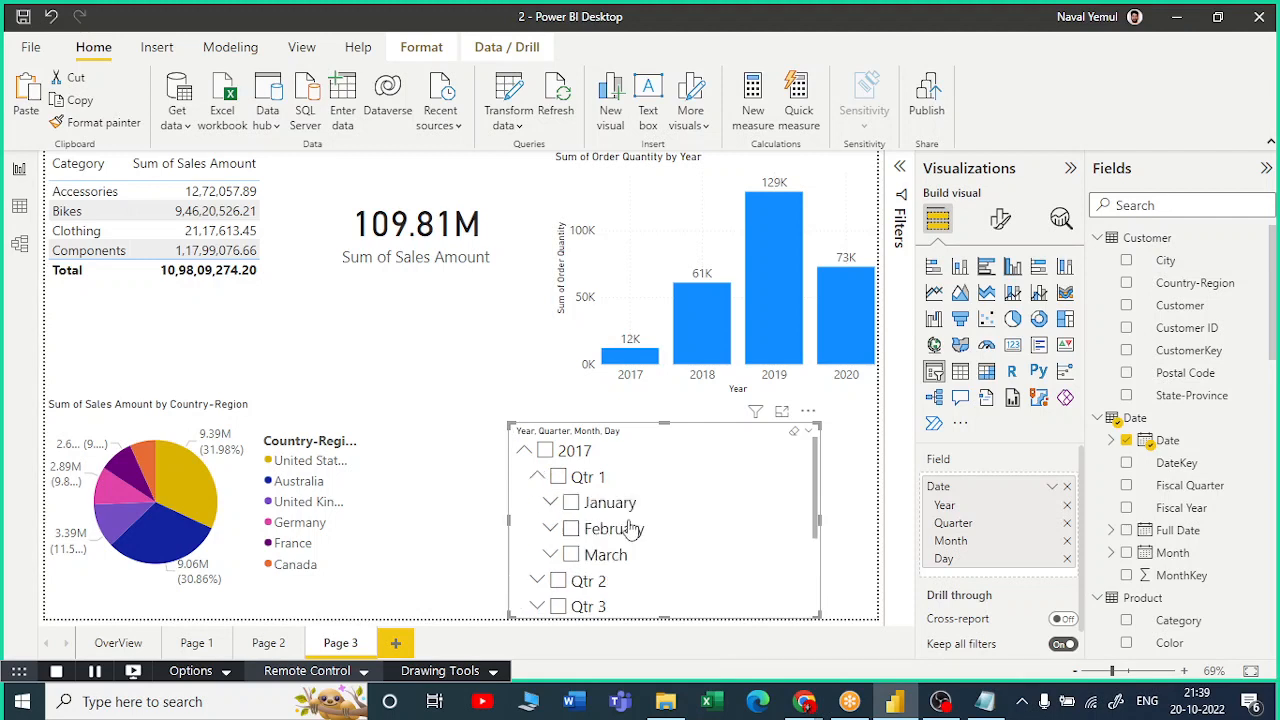
{"action": "left_click", "coordinate": [550, 502]}
{"action": "scroll", "coordinate": [610, 590], "scroll_direction": "down", "scroll_amount": 3}
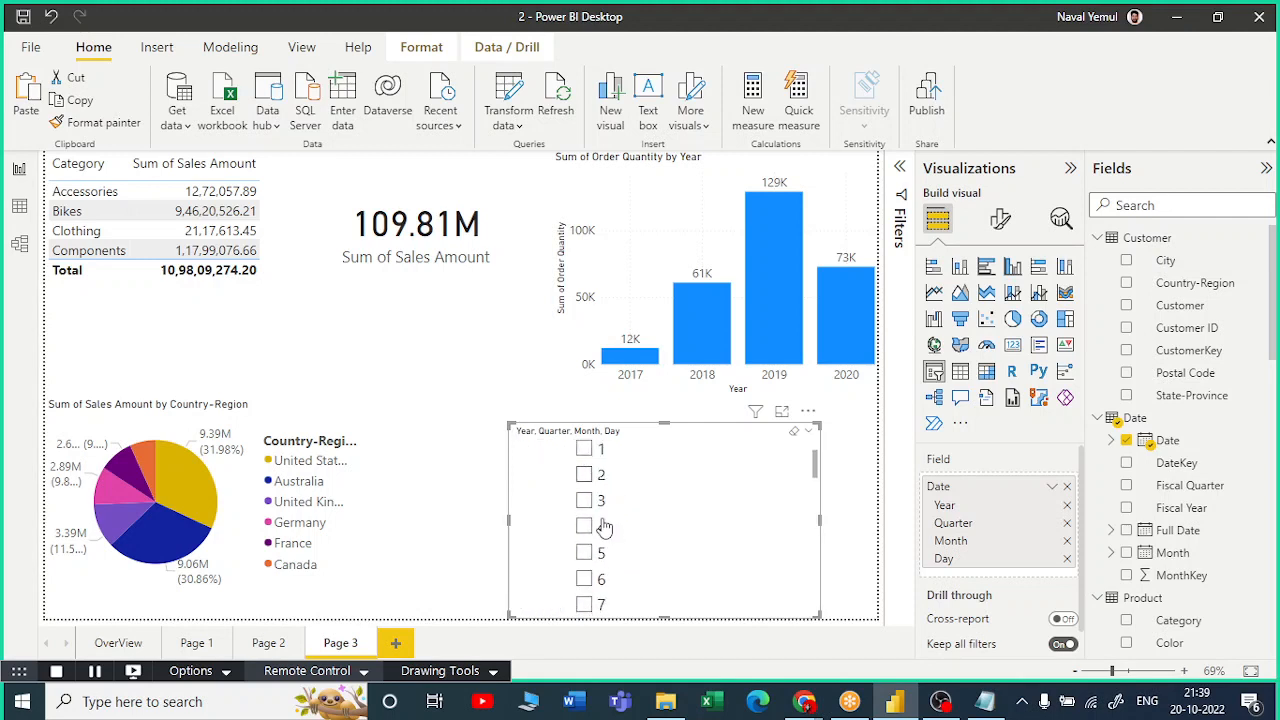
{"action": "scroll", "coordinate": [610, 597], "scroll_direction": "up", "scroll_amount": 3}
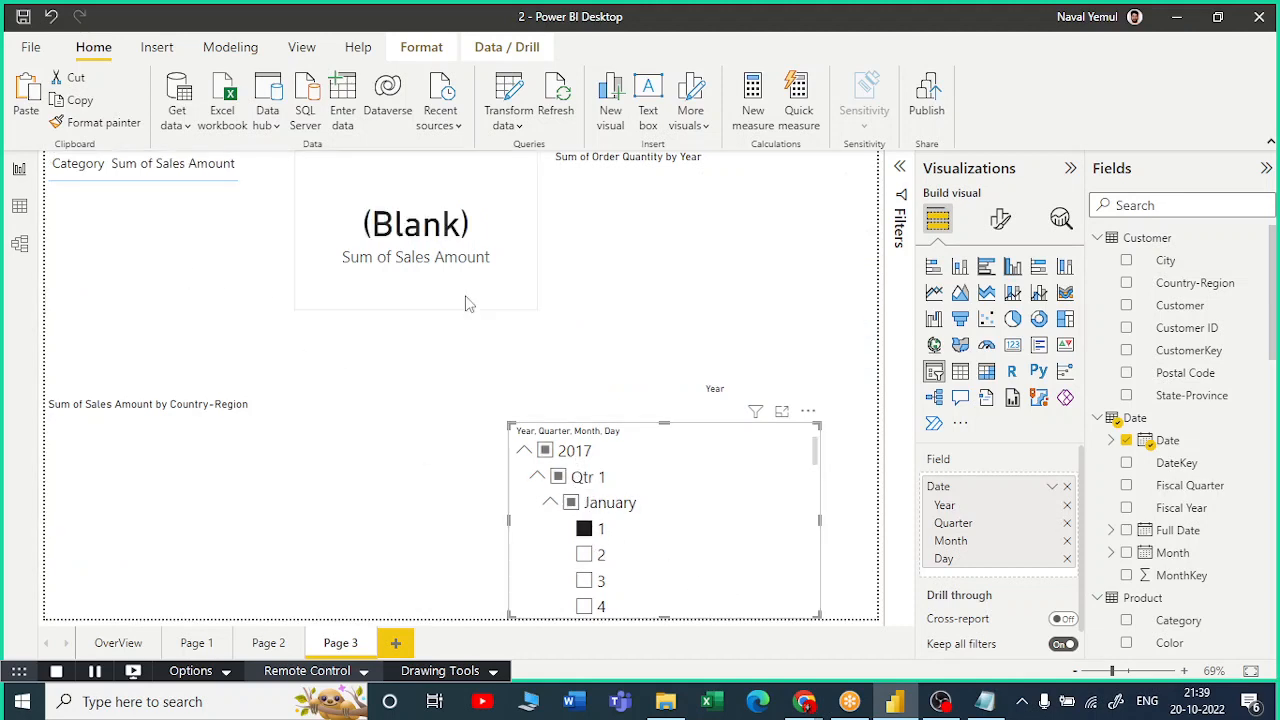
{"action": "left_click", "coordinate": [589, 536]}
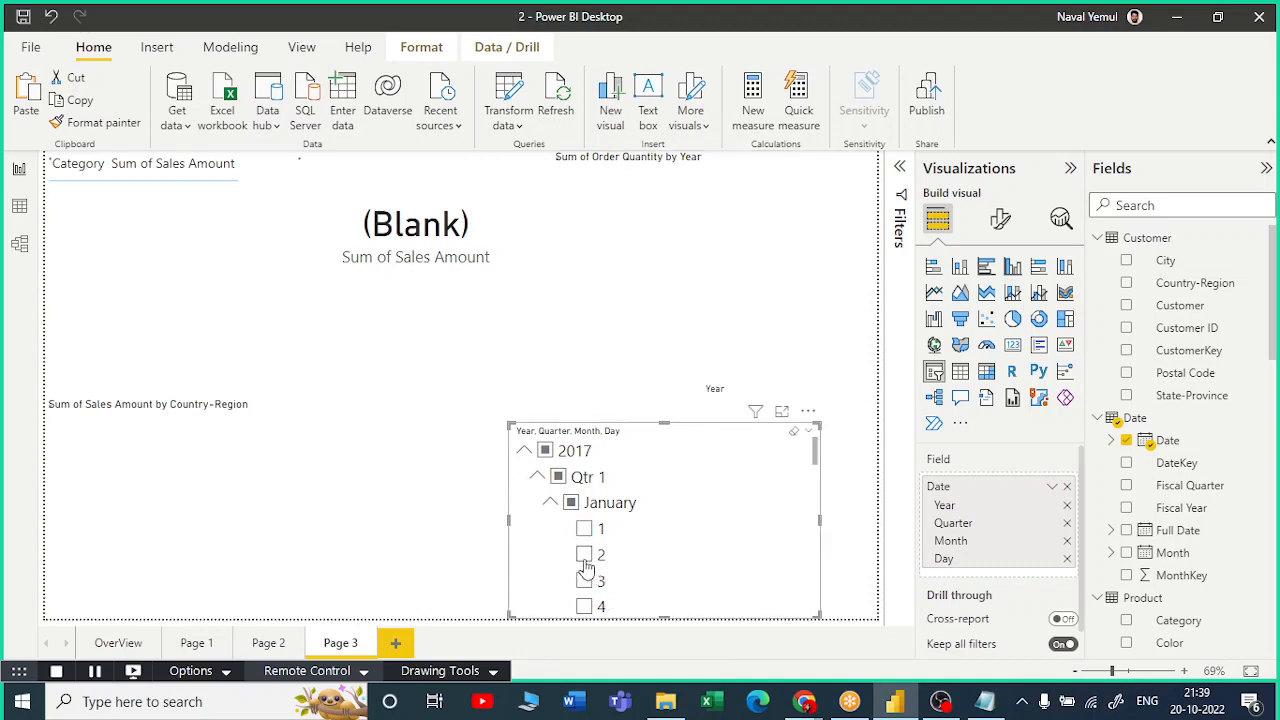
Filter the page to the whole of January 2017, collapse the month's days and clear the selection.
{"action": "left_click", "coordinate": [570, 502]}
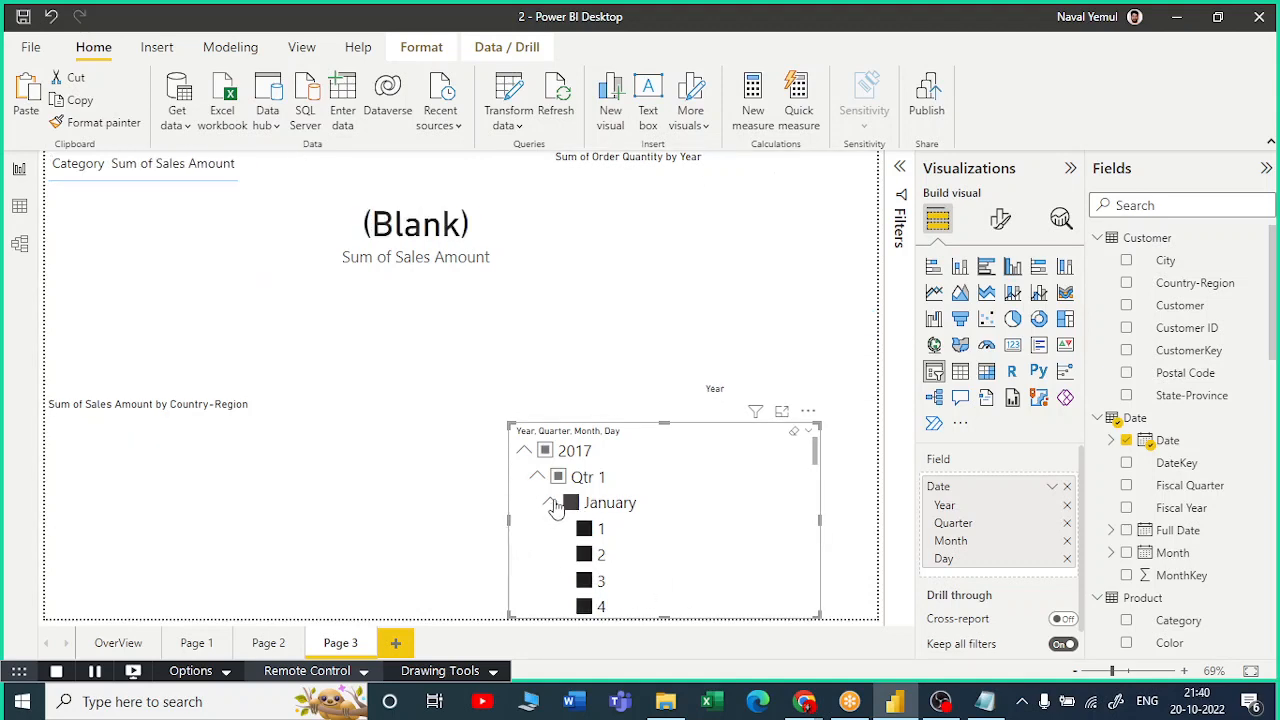
{"action": "left_click", "coordinate": [550, 502]}
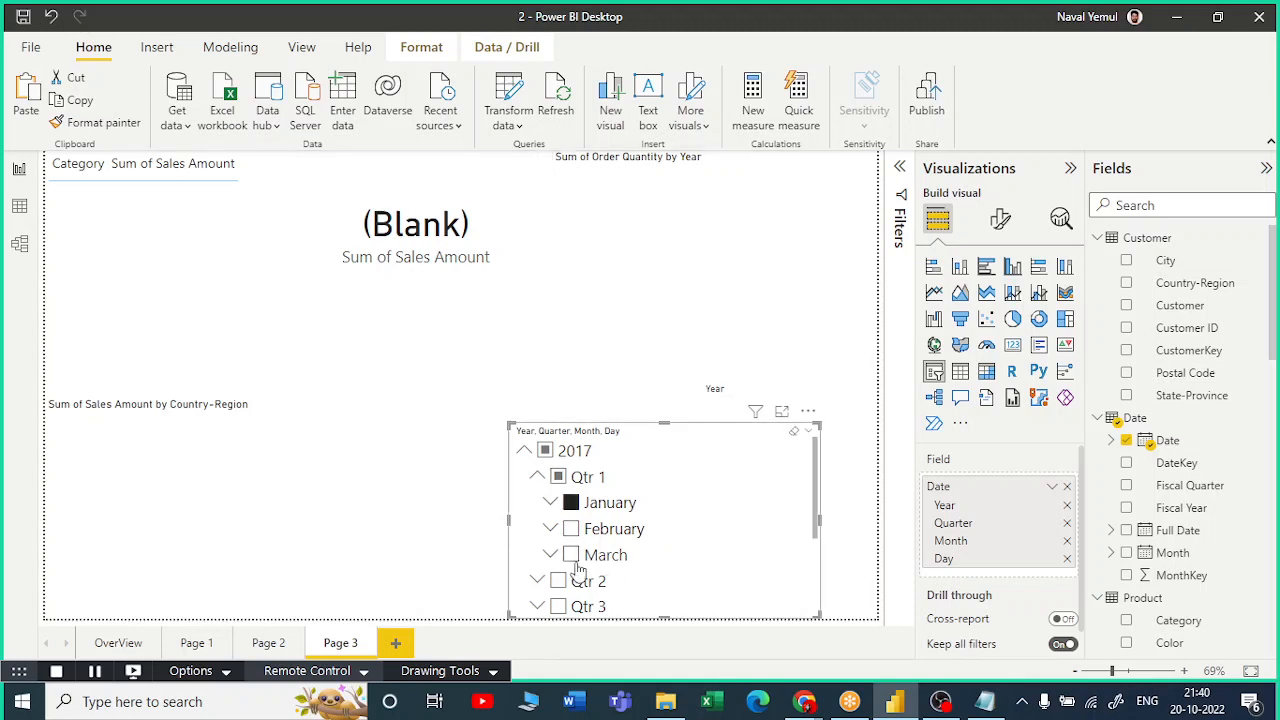
{"action": "left_click", "coordinate": [572, 503]}
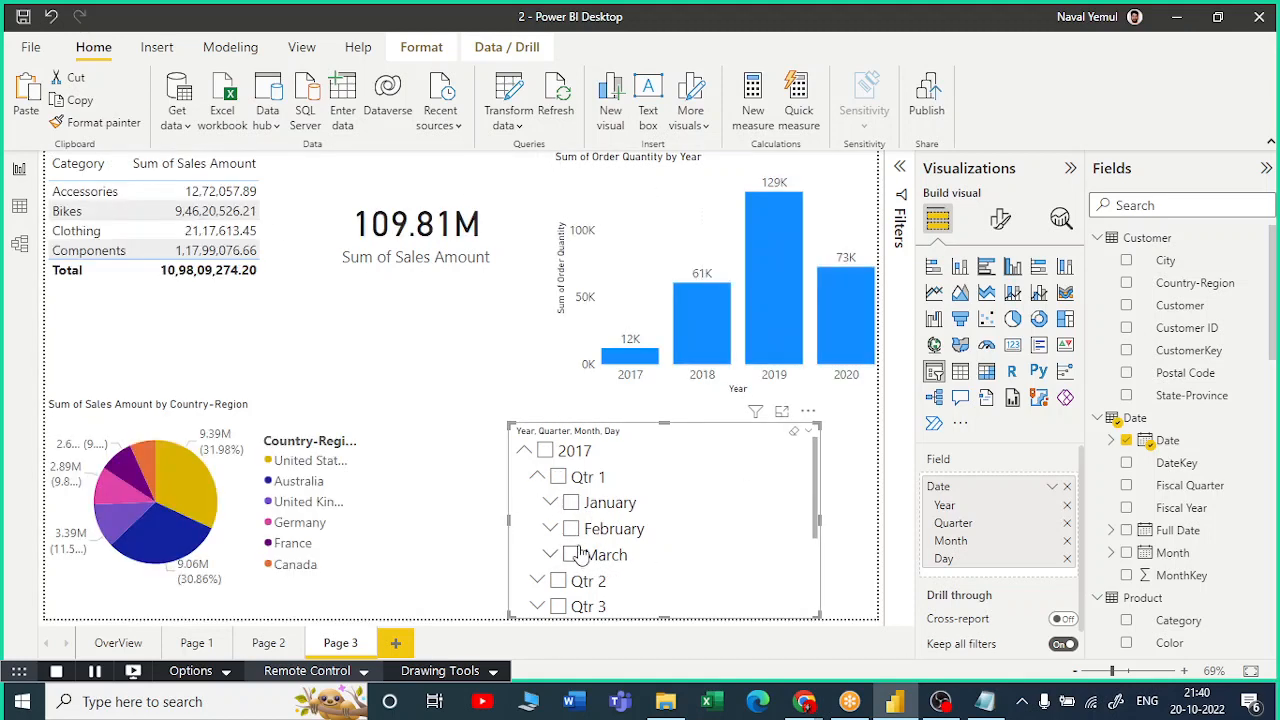
Try March 2017 as the page filter, clear it and filter the page to Qtr 3 of 2017 instead.
{"action": "left_click", "coordinate": [570, 555]}
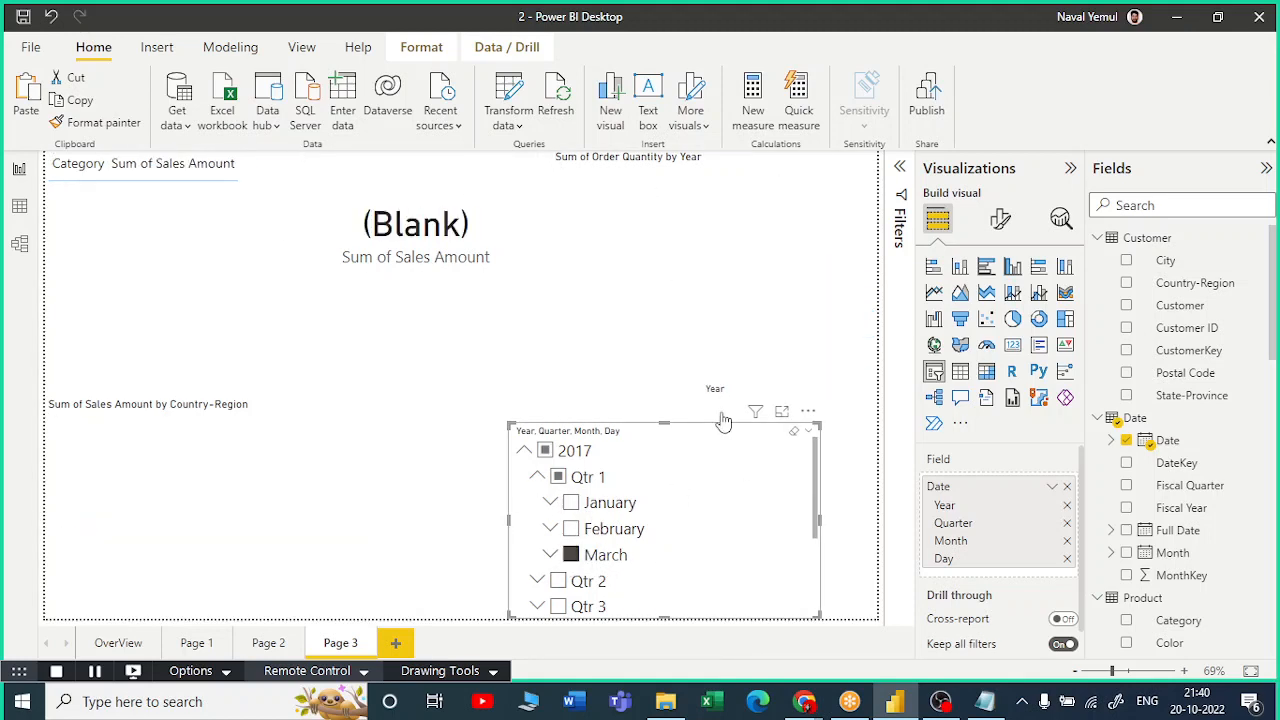
{"action": "left_click", "coordinate": [572, 556]}
{"action": "left_click", "coordinate": [537, 478]}
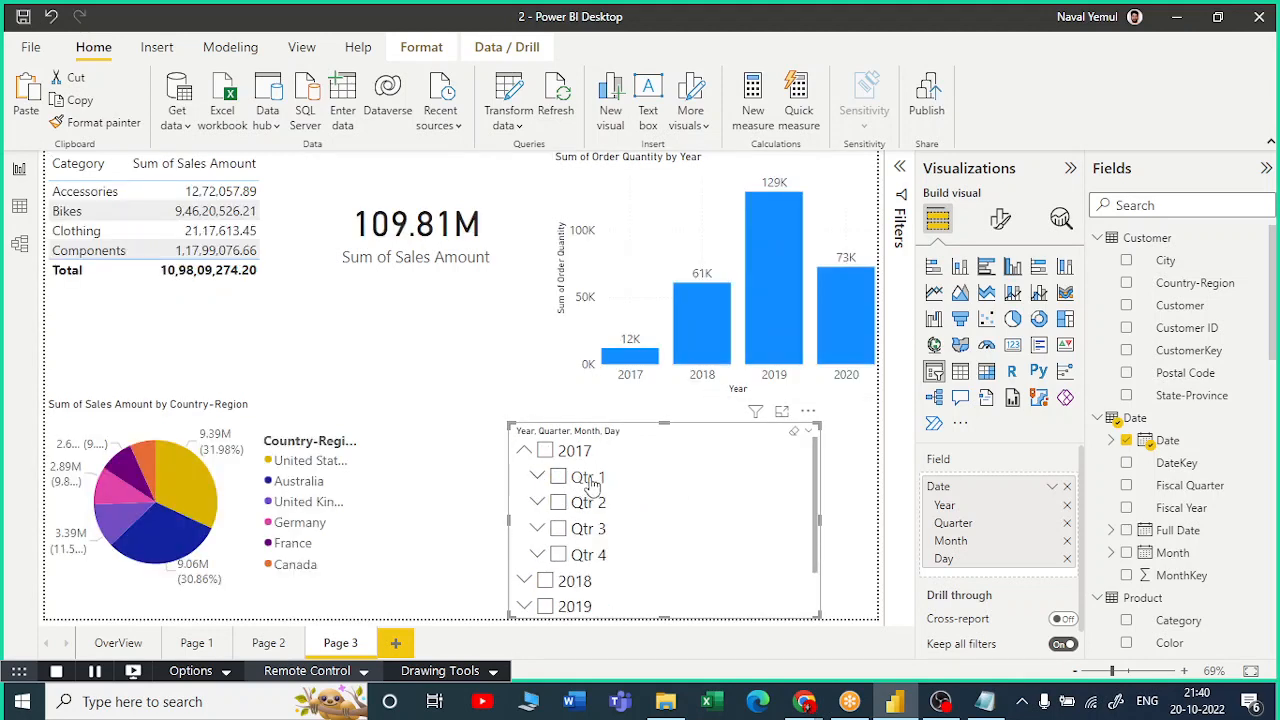
{"action": "left_click", "coordinate": [558, 528]}
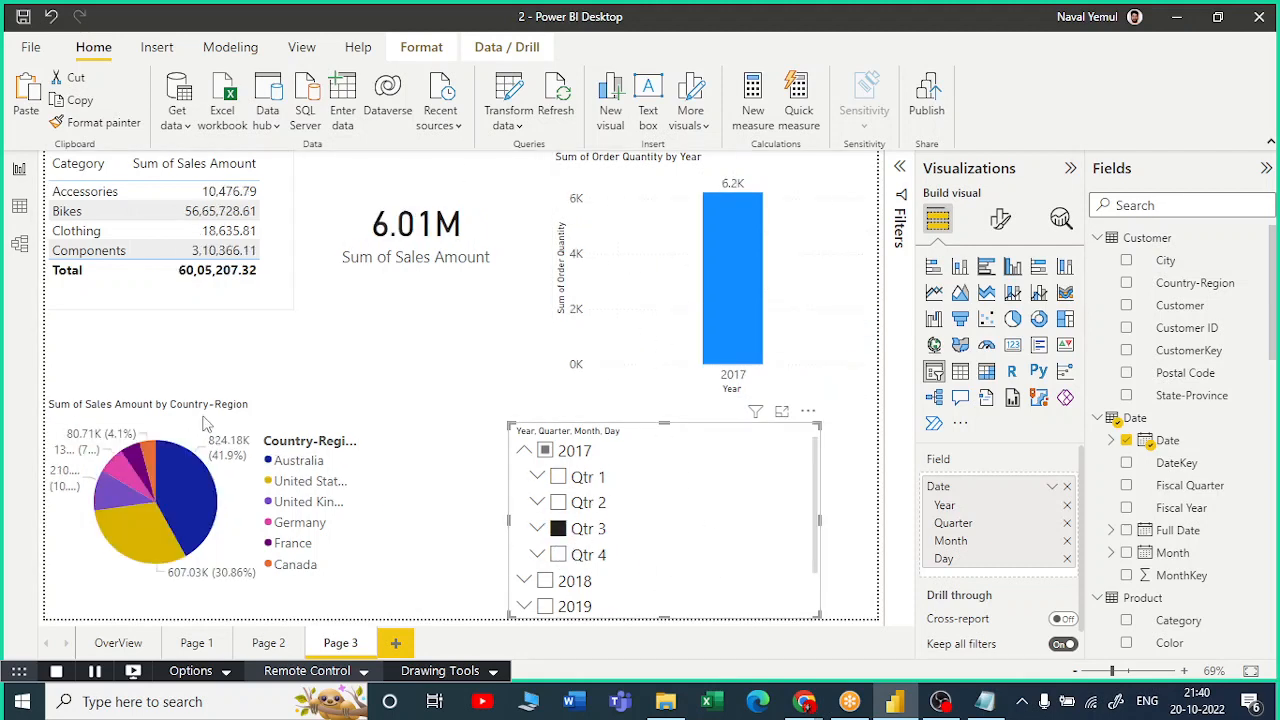
Make the date slicer smaller and place it in the page's lower-right corner, below the column chart.
{"action": "left_click_drag", "start_coordinate": [507, 421], "coordinate": [583, 442]}
{"action": "left_click_drag", "start_coordinate": [794, 486], "coordinate": [856, 486]}
{"action": "left_click", "coordinate": [548, 508]}
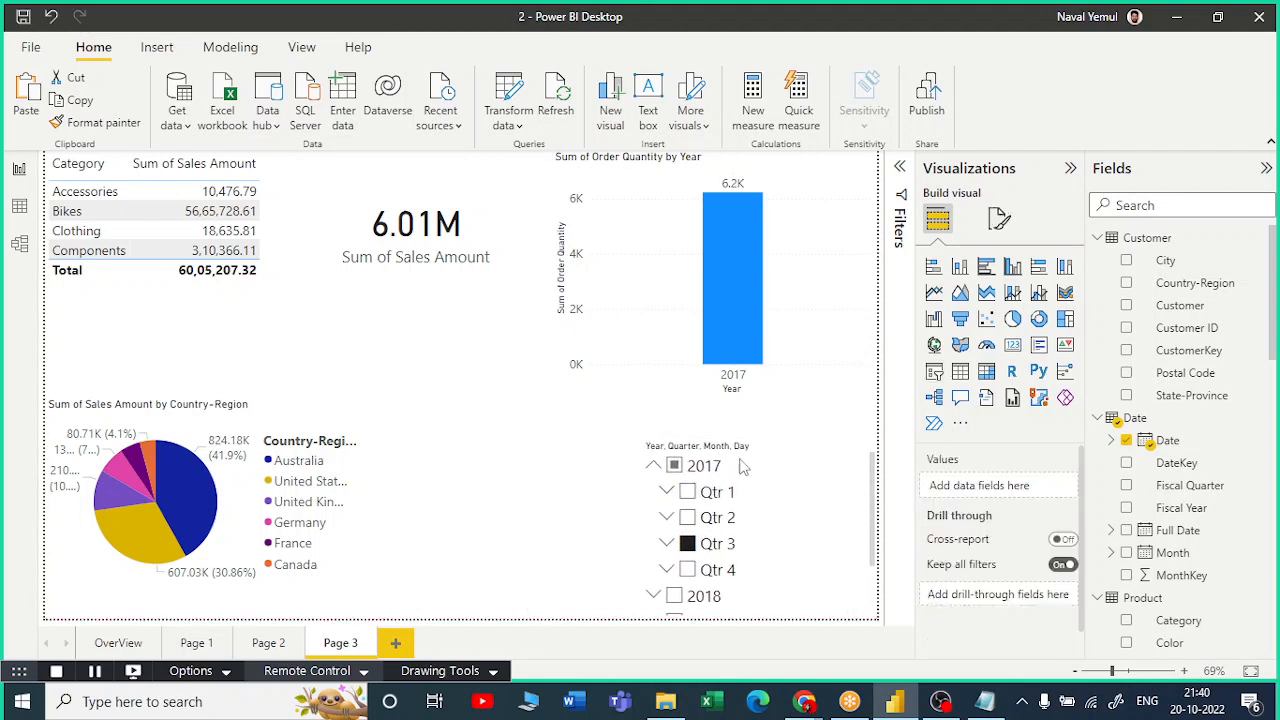
{"action": "left_click", "coordinate": [934, 293]}
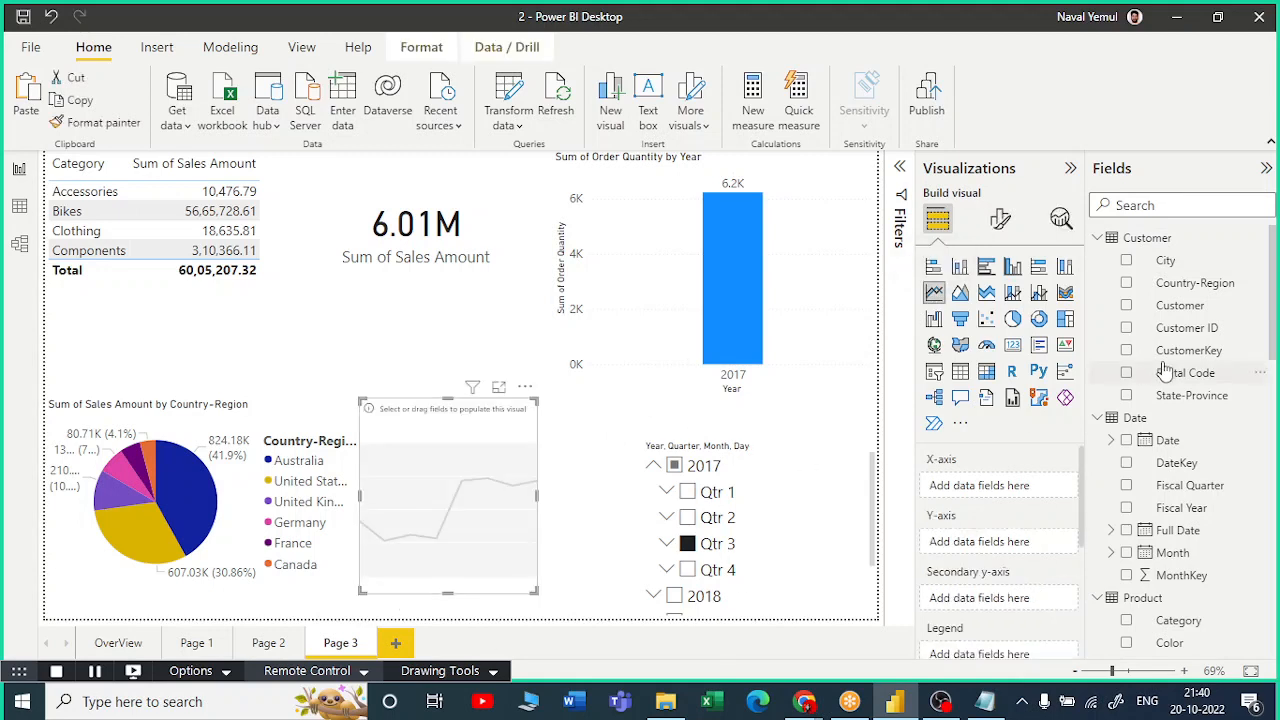
{"action": "left_click", "coordinate": [525, 386]}
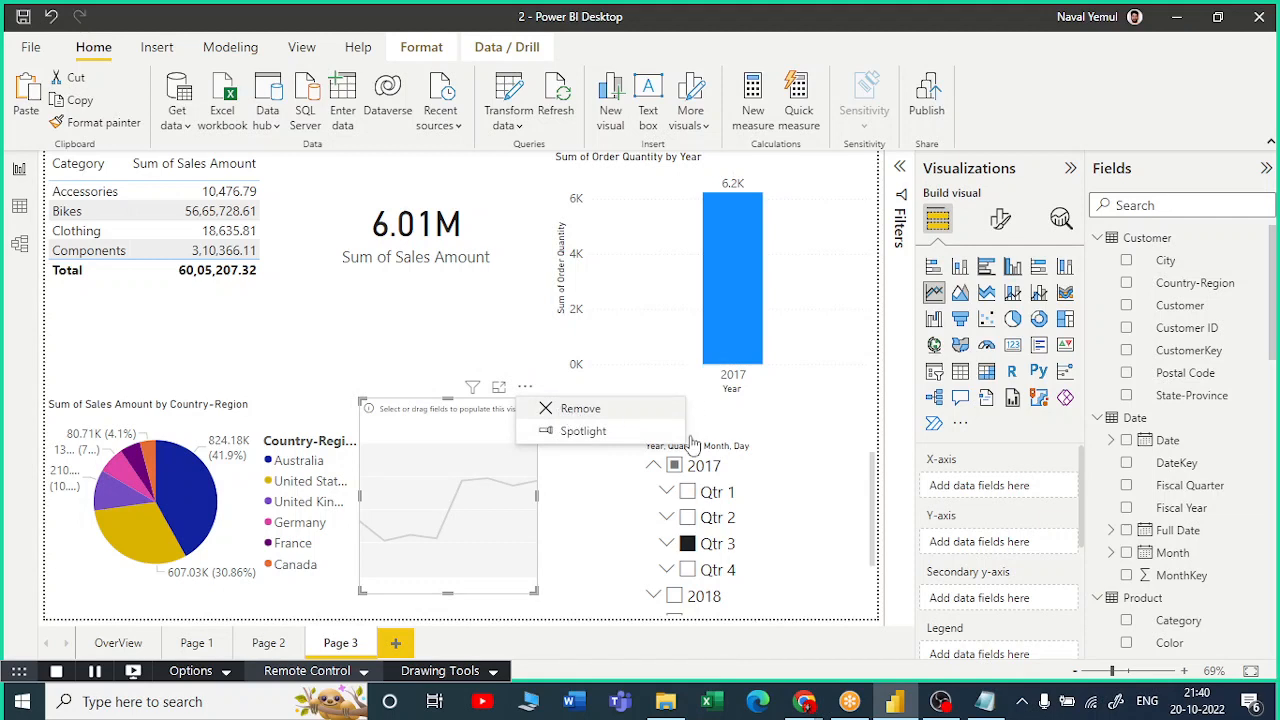
{"action": "left_click", "coordinate": [570, 409]}
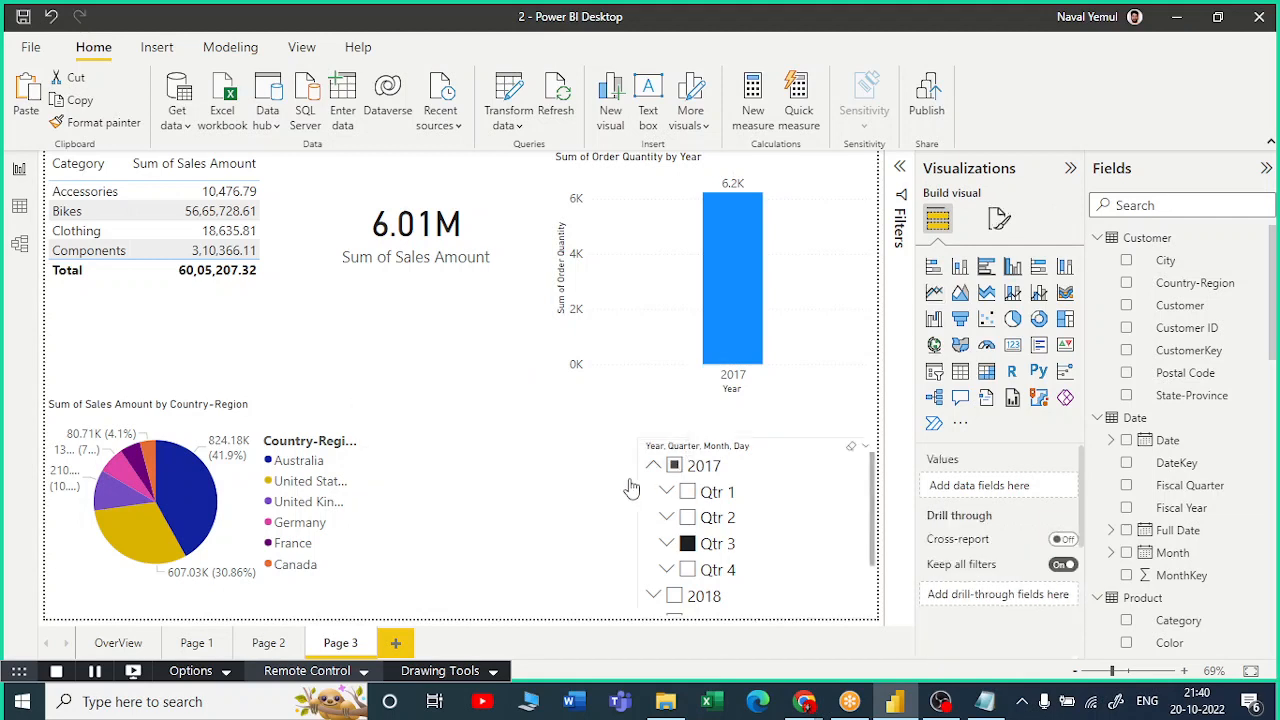
Clear the slicer's Qtr 3 selection, collapse 2017 and remove the Date field from the slicer.
{"action": "left_click", "coordinate": [687, 545]}
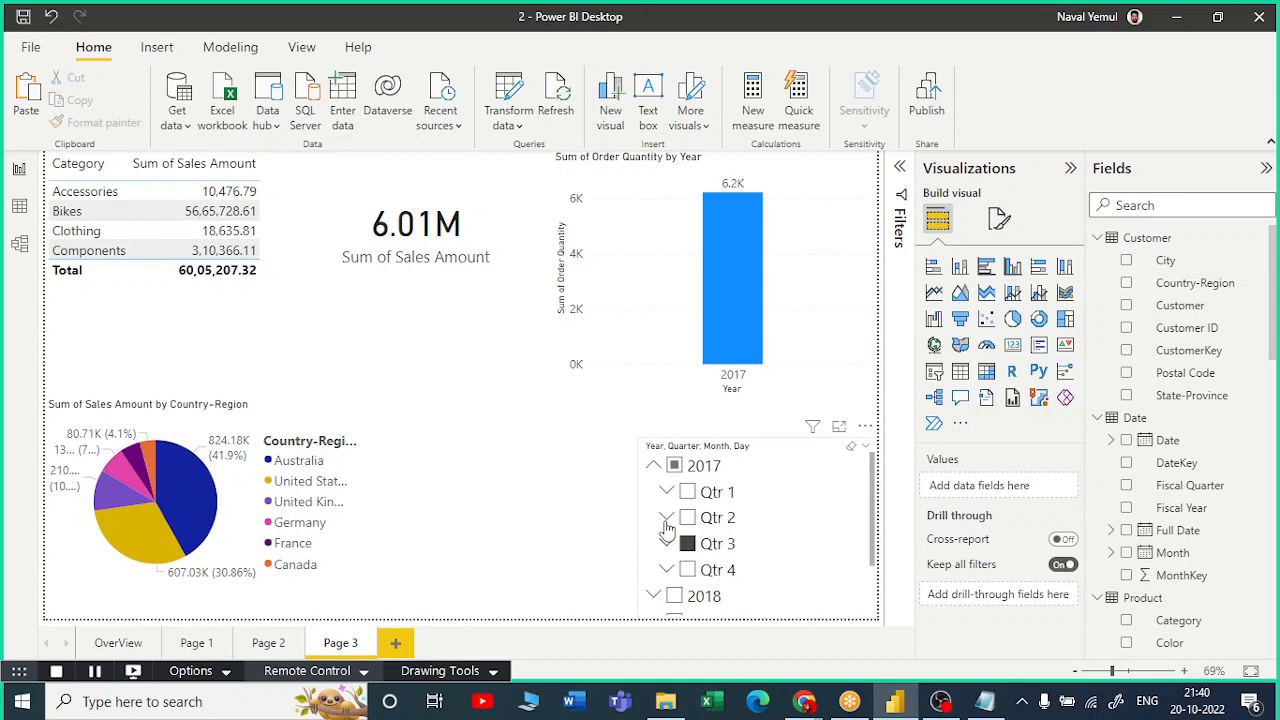
{"action": "left_click", "coordinate": [652, 466]}
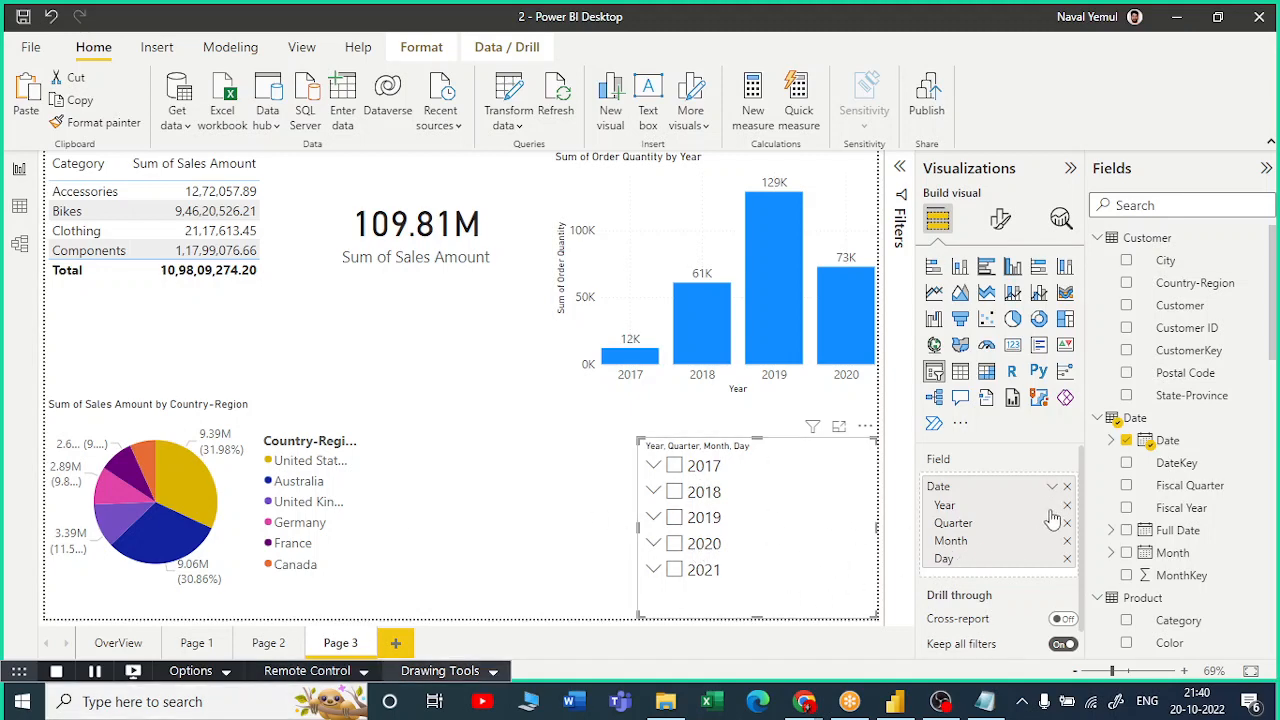
{"action": "left_click", "coordinate": [1068, 487]}
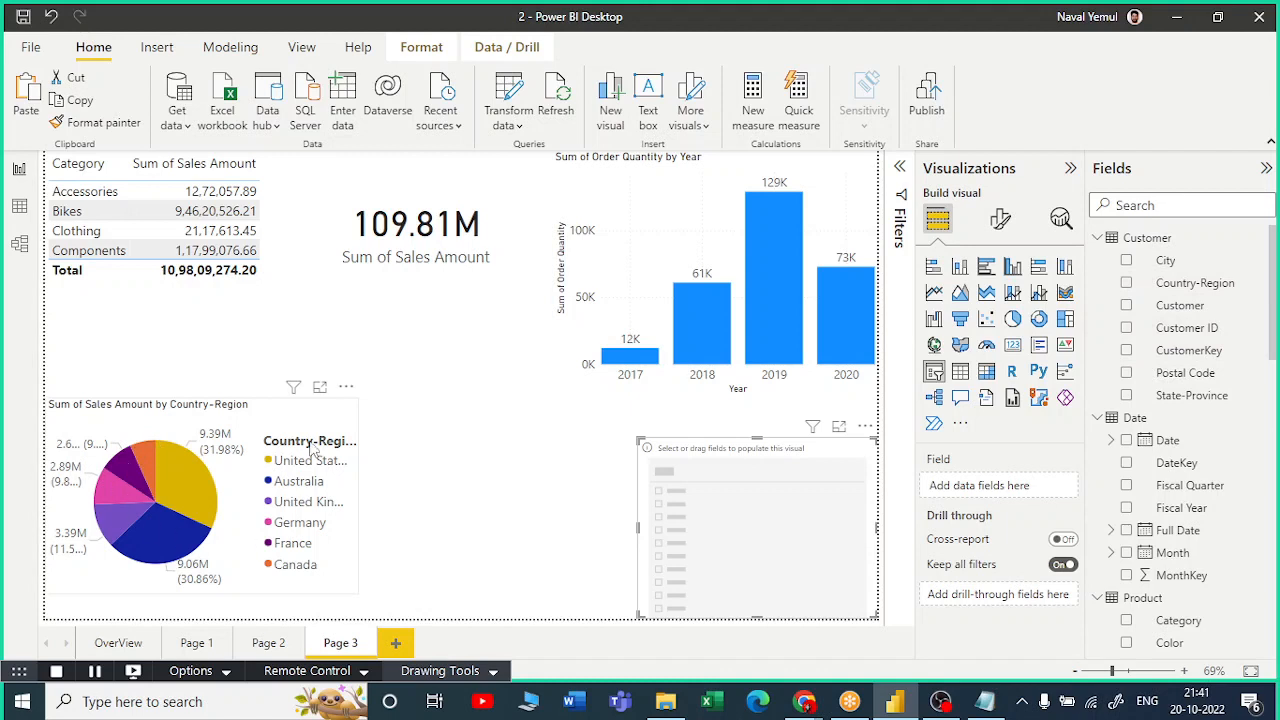
Shrink the country sales pie chart from its upper-right corner to free space below the table.
{"action": "left_click", "coordinate": [354, 402]}
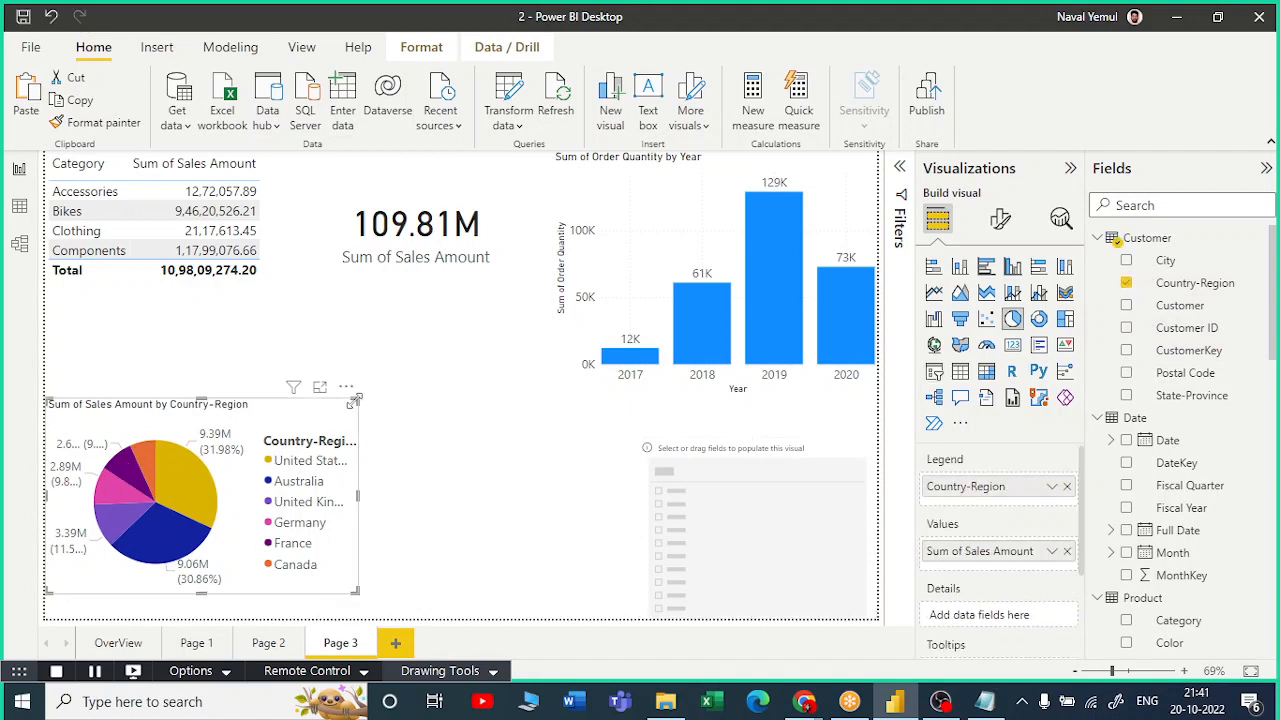
{"action": "left_click_drag", "start_coordinate": [356, 400], "coordinate": [323, 469]}
{"action": "left_click", "coordinate": [500, 392]}
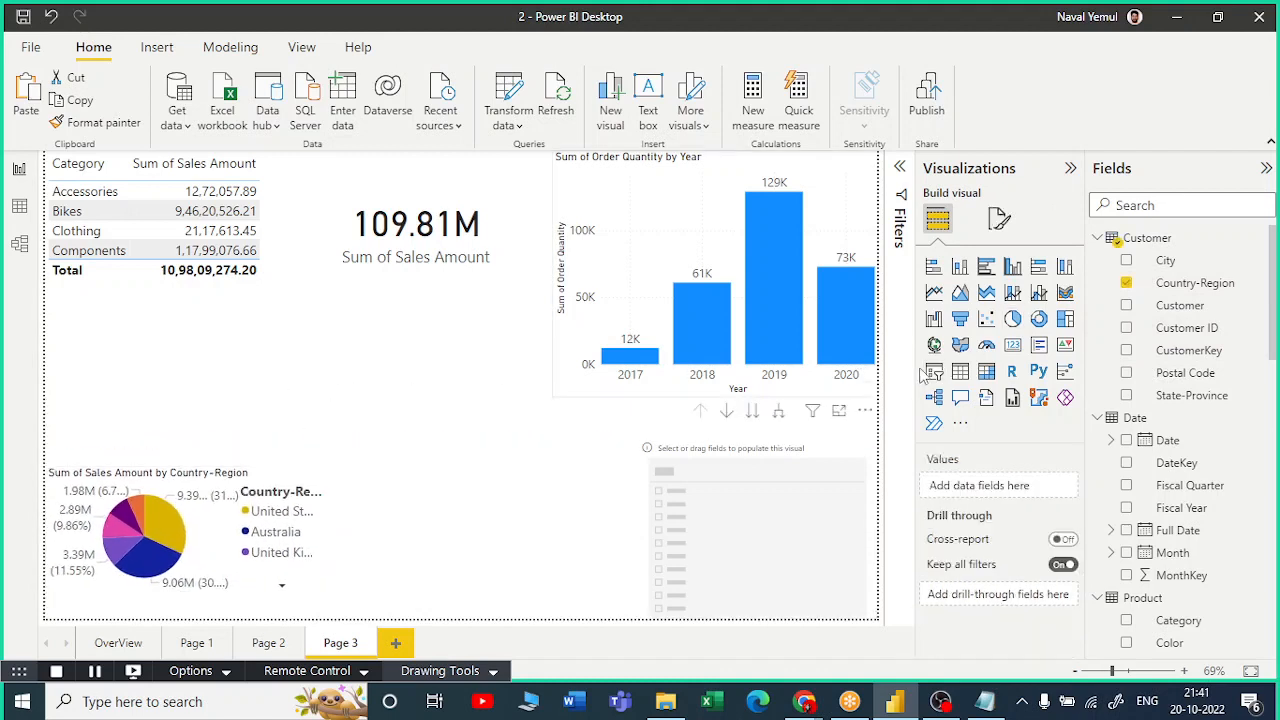
Insert a map between the table and the pie chart with the Customer table's Country-Region as its location.
{"action": "left_click", "coordinate": [934, 344]}
{"action": "left_click_drag", "start_coordinate": [403, 497], "coordinate": [140, 341]}
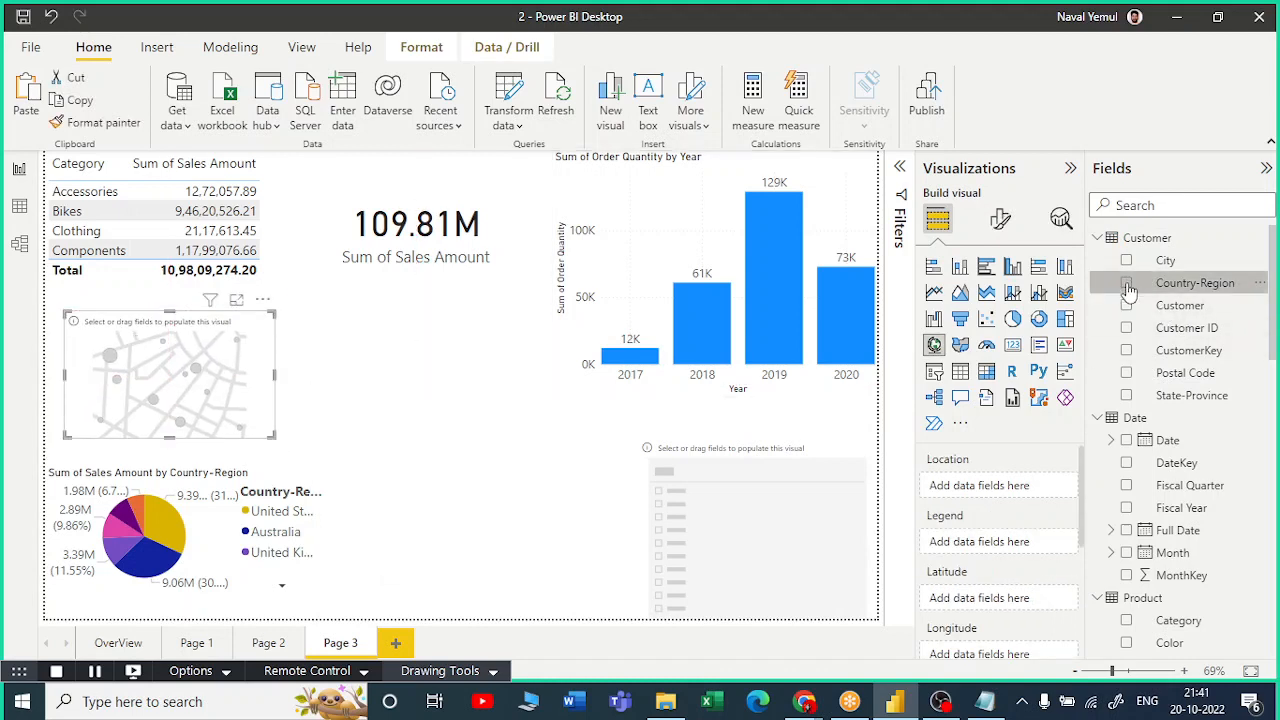
{"action": "left_click", "coordinate": [1127, 285]}
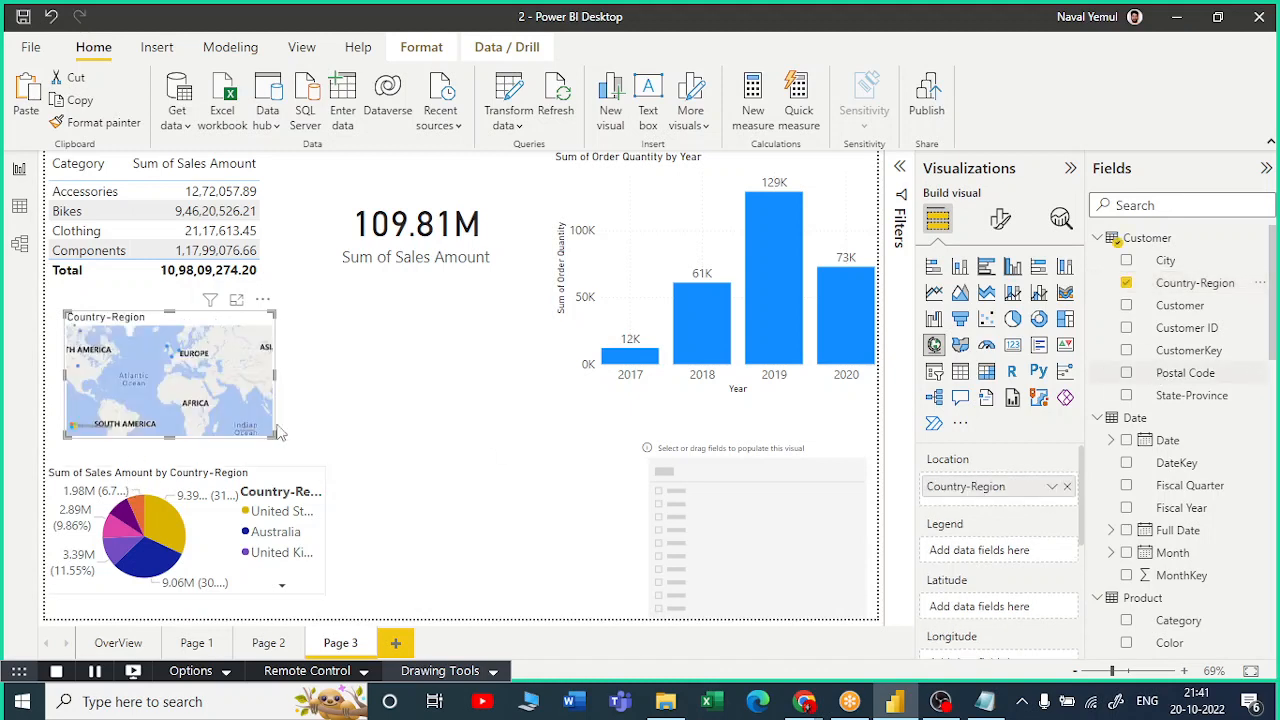
{"action": "left_click", "coordinate": [418, 478]}
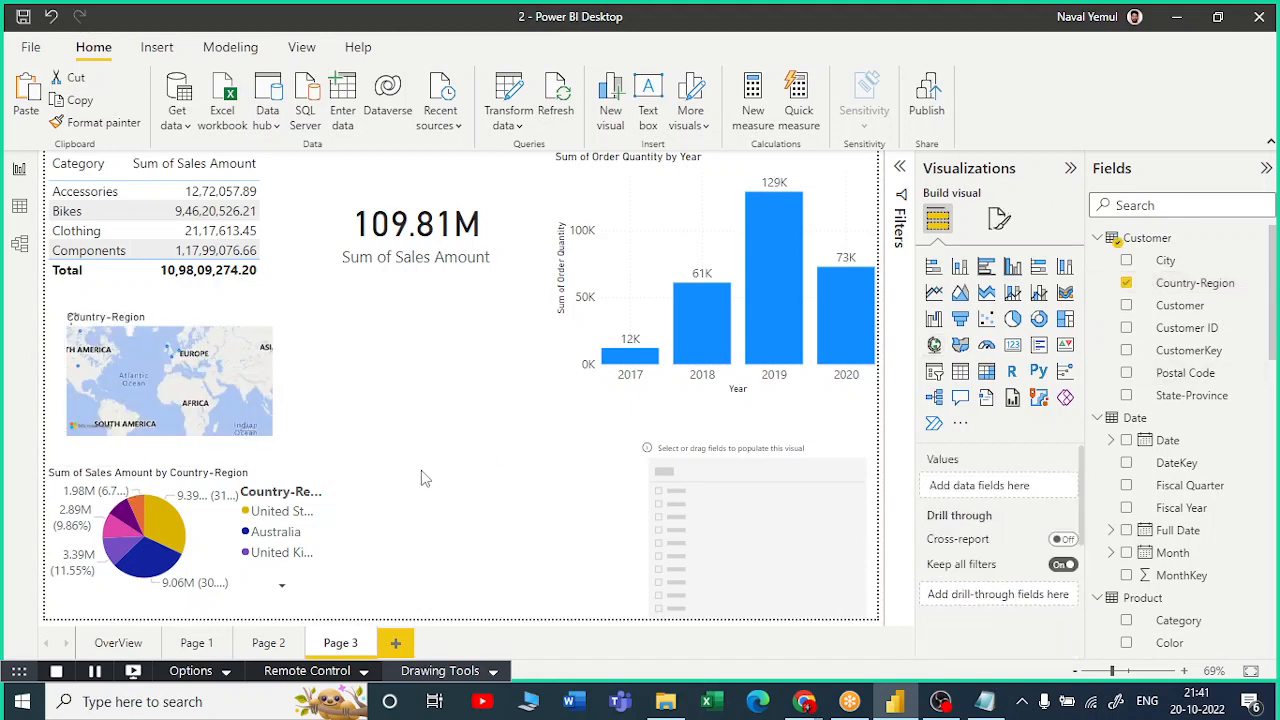
Enlarge the Country-Region map from its lower-right corner so that it covers all the continents.
{"action": "left_click", "coordinate": [252, 414]}
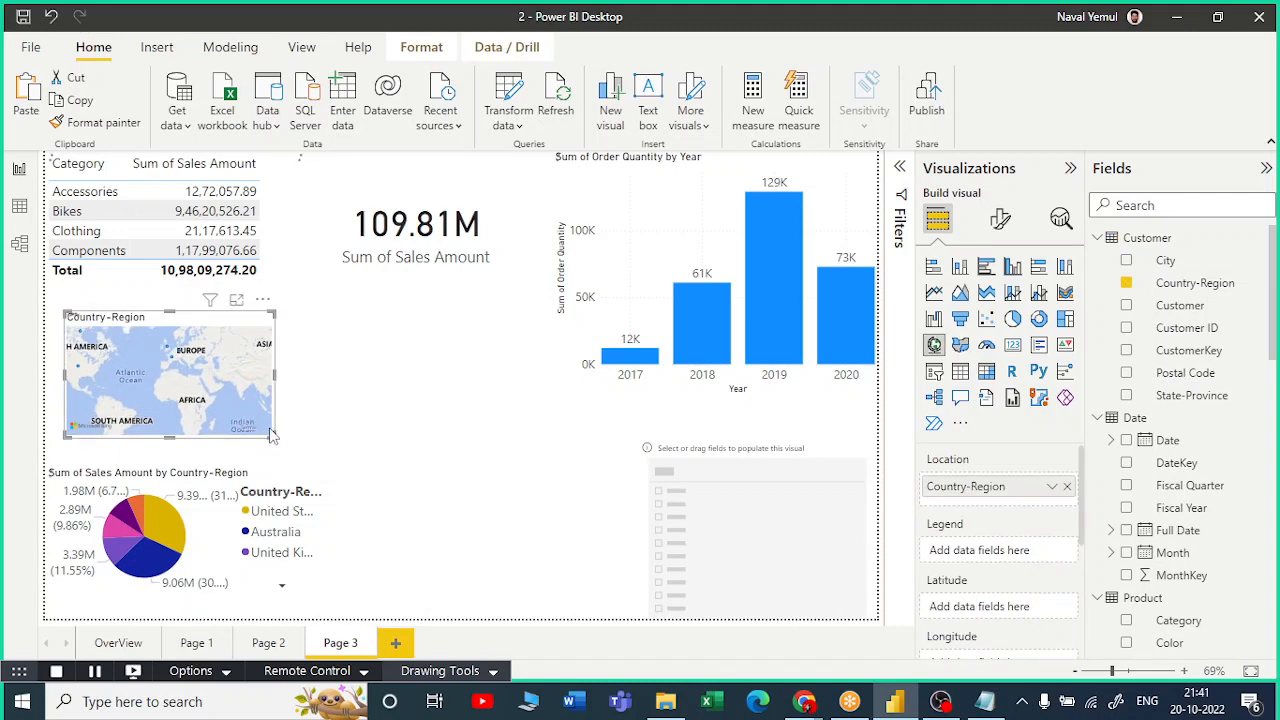
{"action": "left_click", "coordinate": [352, 481]}
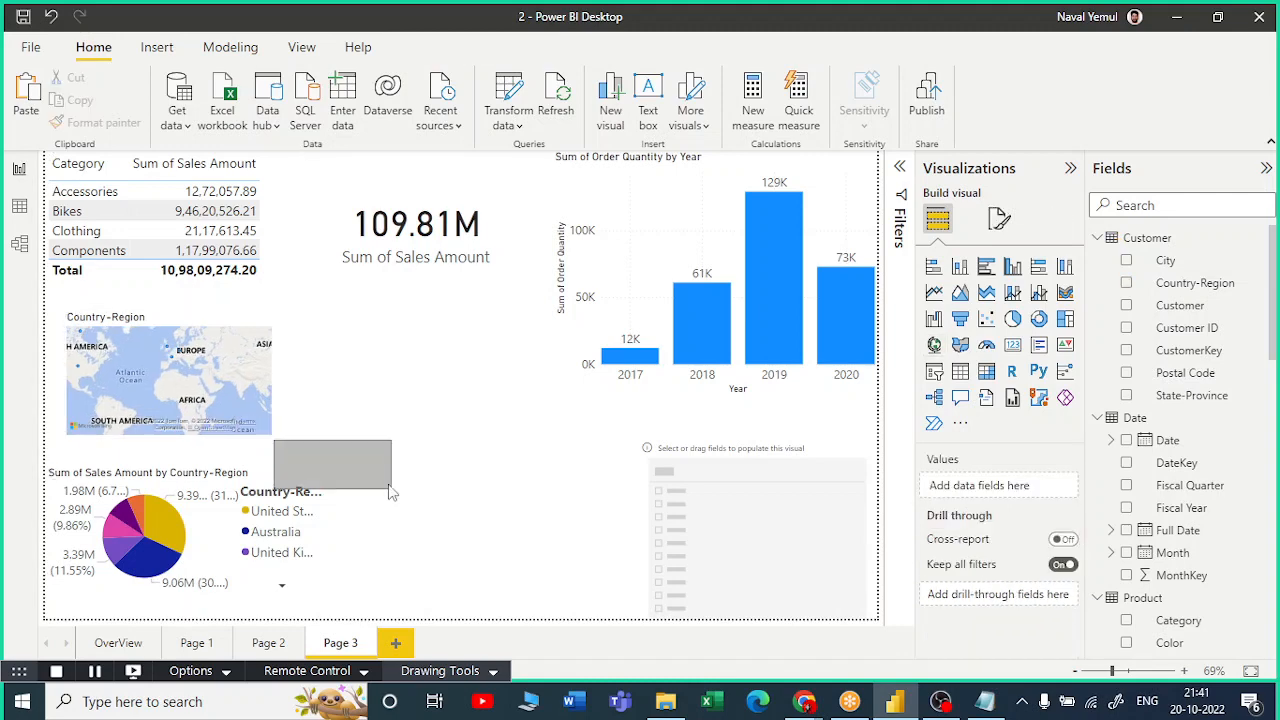
{"action": "left_click", "coordinate": [272, 439]}
{"action": "left_click_drag", "start_coordinate": [272, 439], "coordinate": [383, 497]}
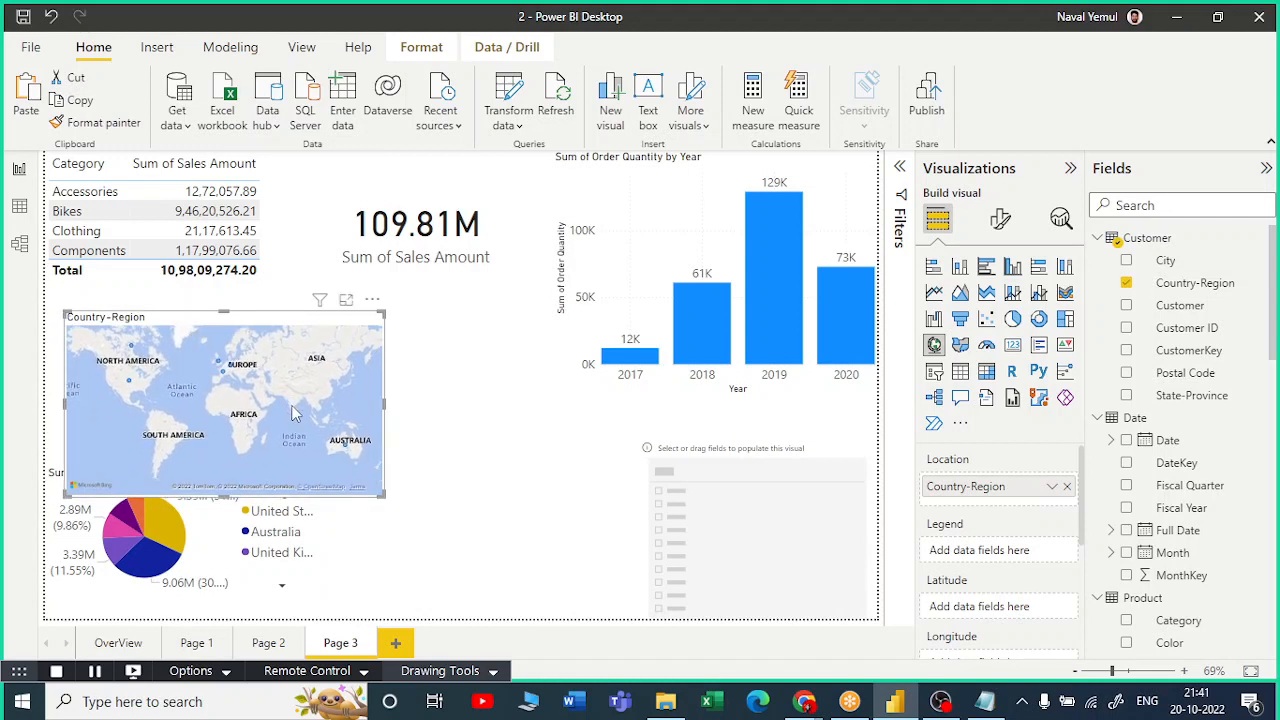
Fill the empty slicer with the Customer table's Country-Region and filter the page first by Australia, then by Canada.
{"action": "left_click", "coordinate": [466, 451]}
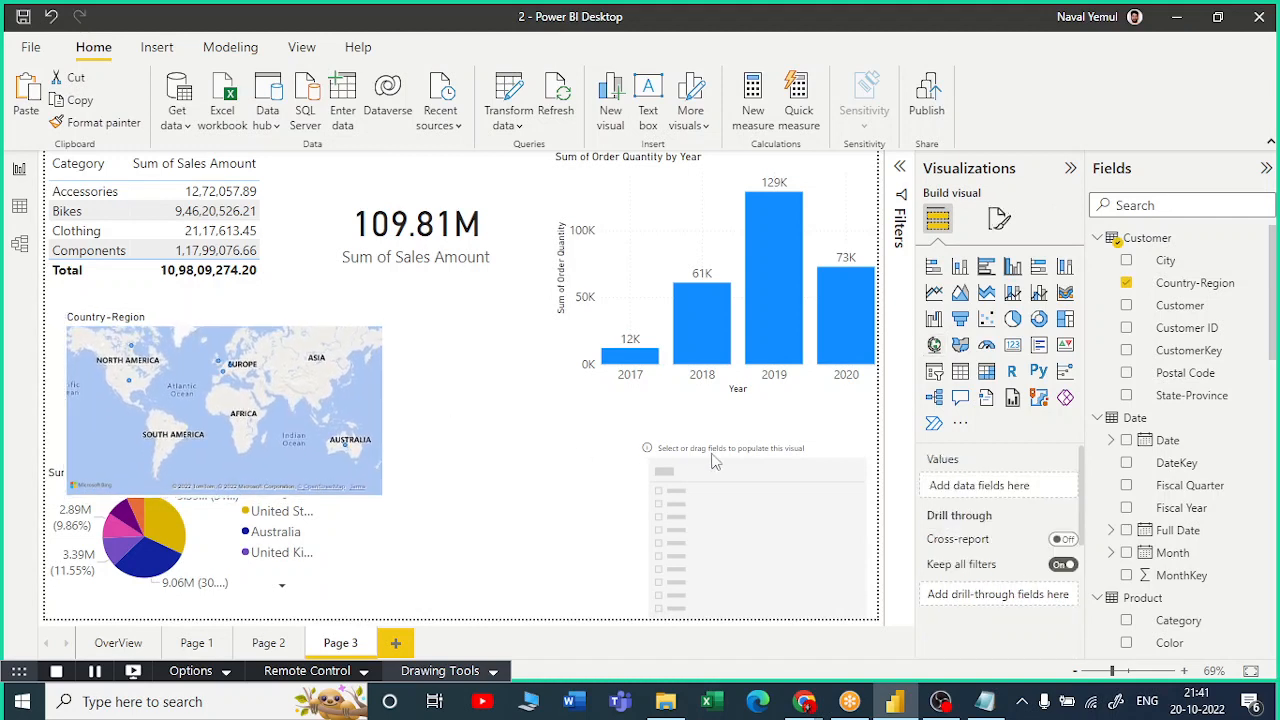
{"action": "left_click", "coordinate": [1126, 283]}
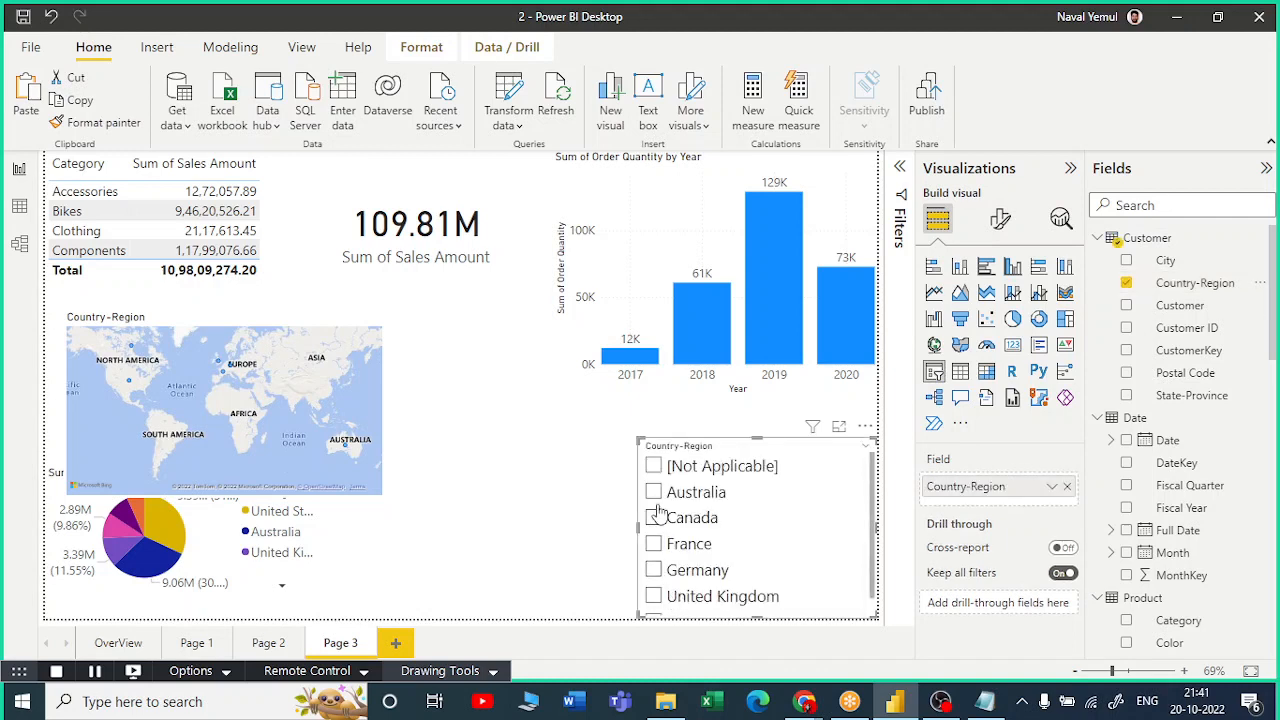
{"action": "left_click", "coordinate": [655, 492]}
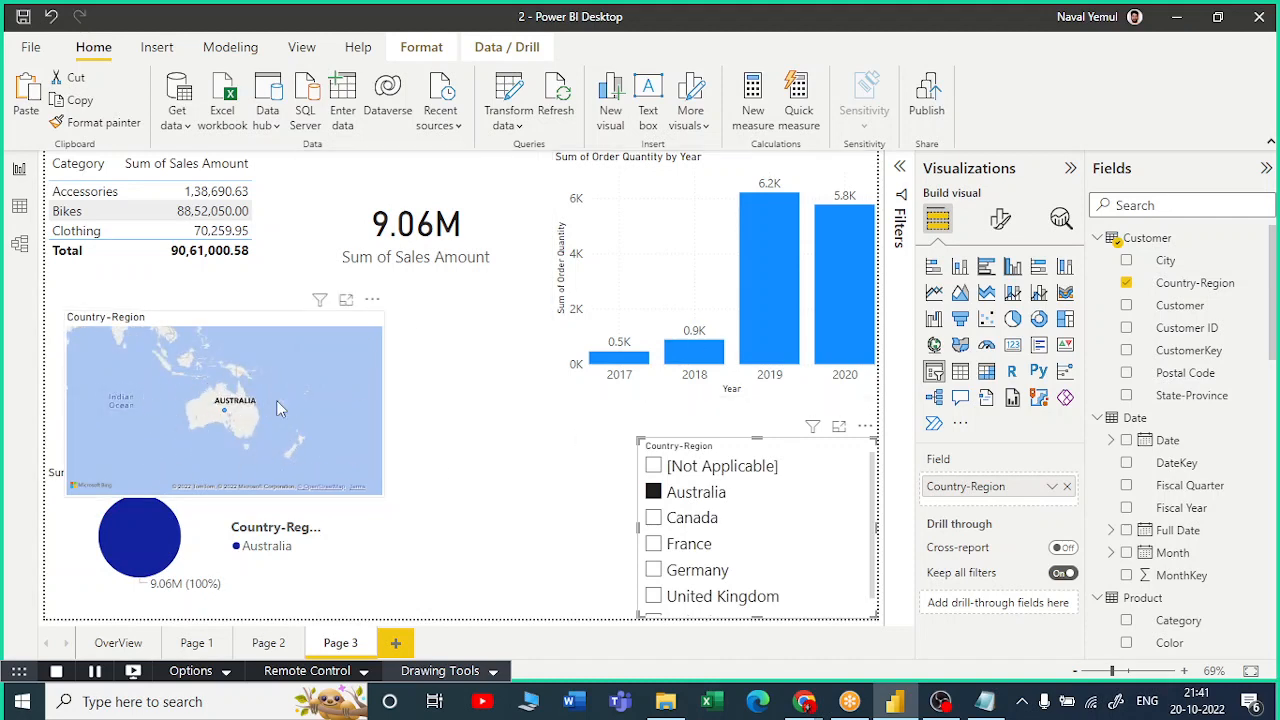
{"action": "left_click", "coordinate": [654, 517]}
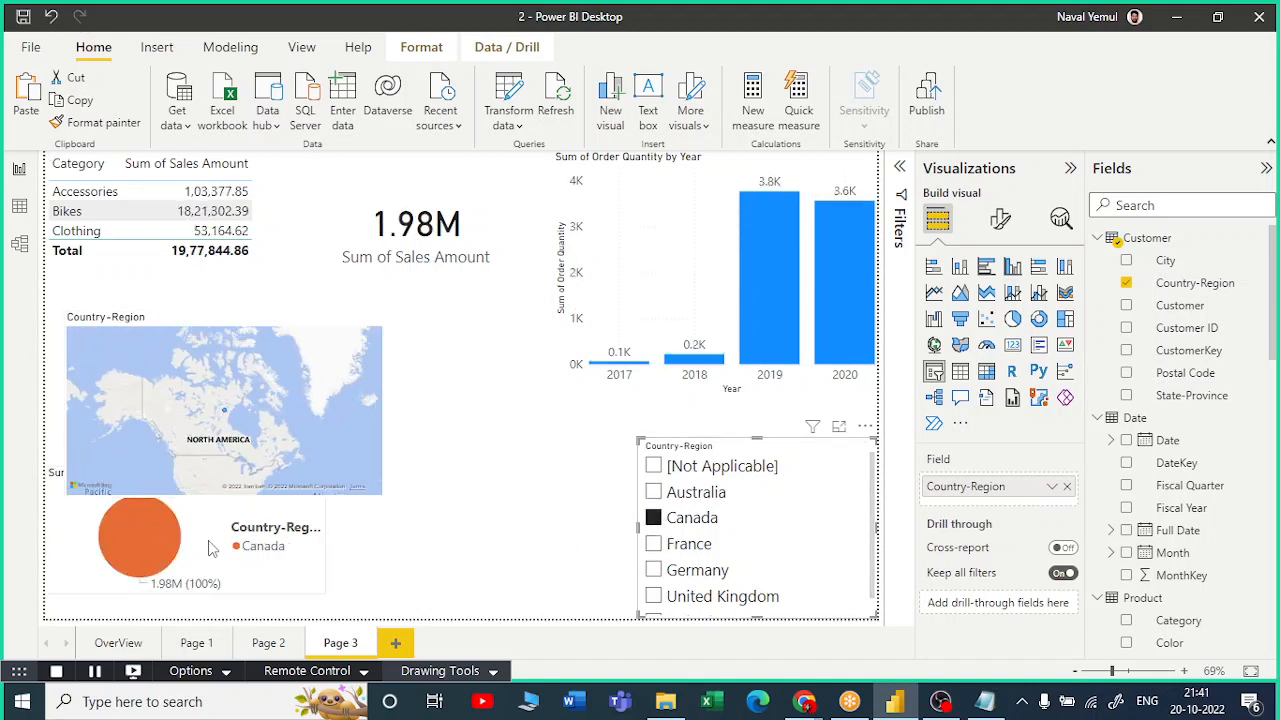
Move the country sales pie chart out from under the map towards the slicer and clear the slicer's Canada selection.
{"action": "left_click_drag", "start_coordinate": [225, 565], "coordinate": [488, 607]}
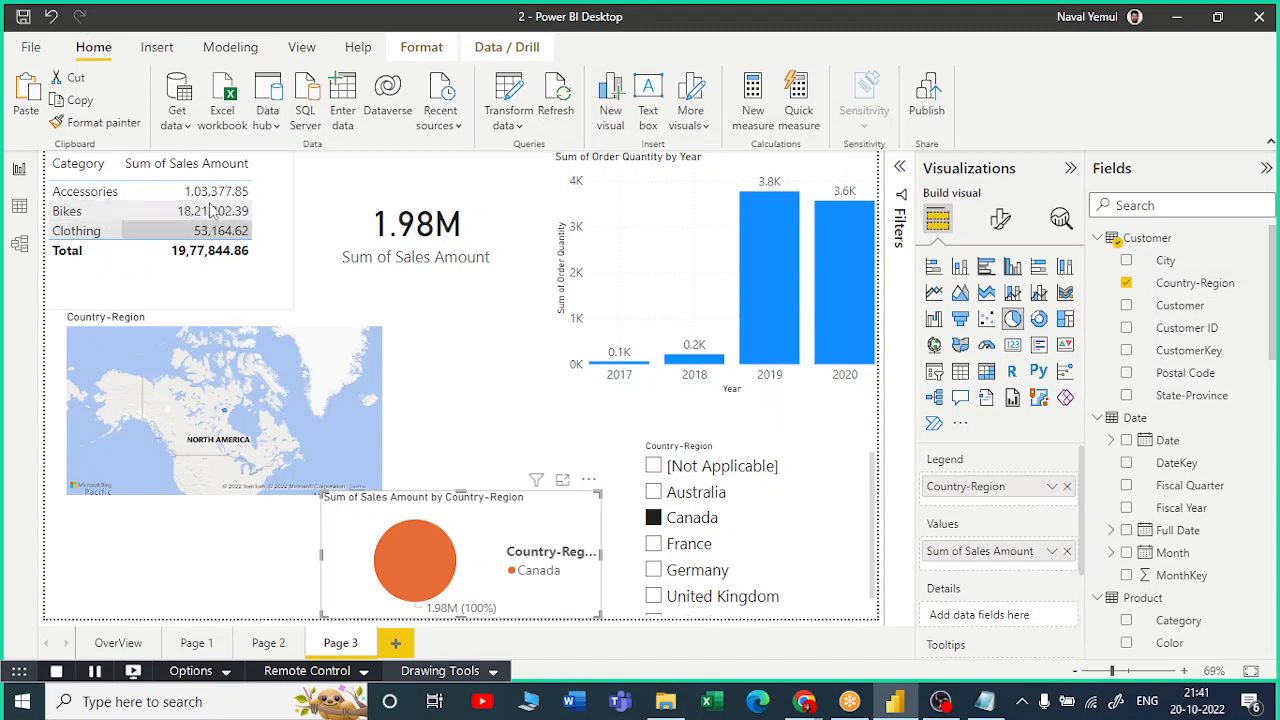
{"action": "left_click", "coordinate": [655, 521]}
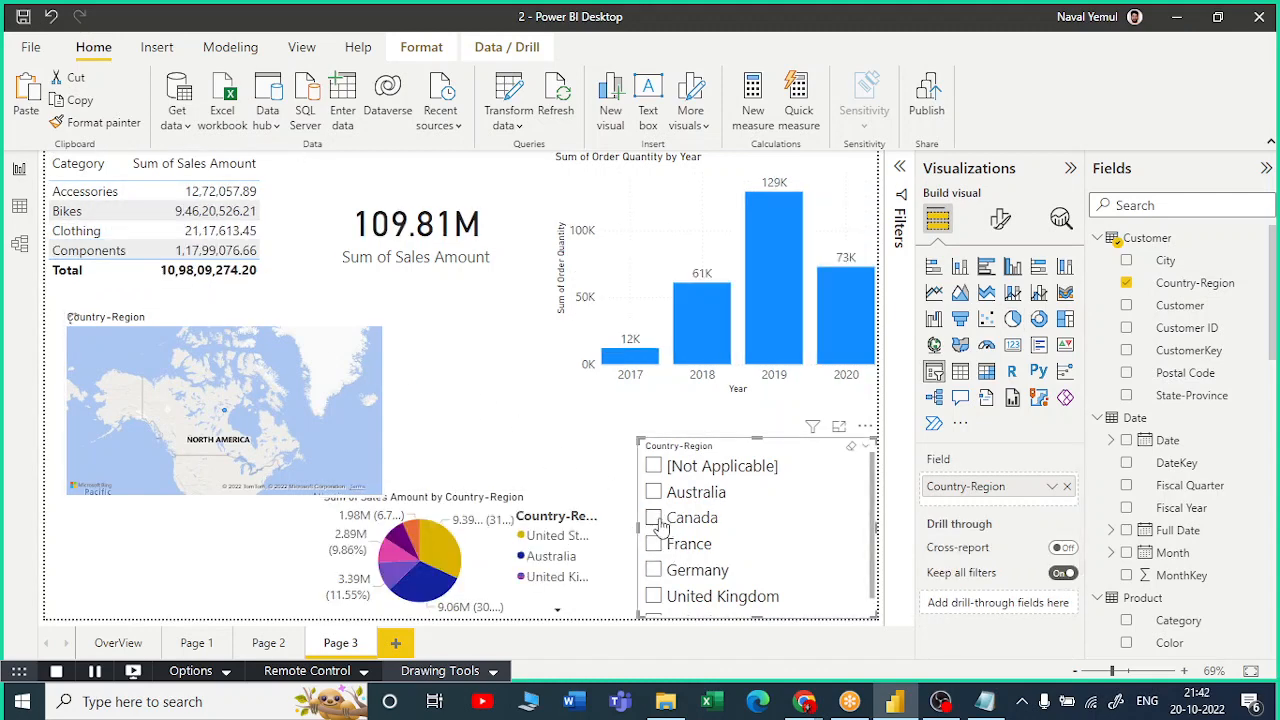